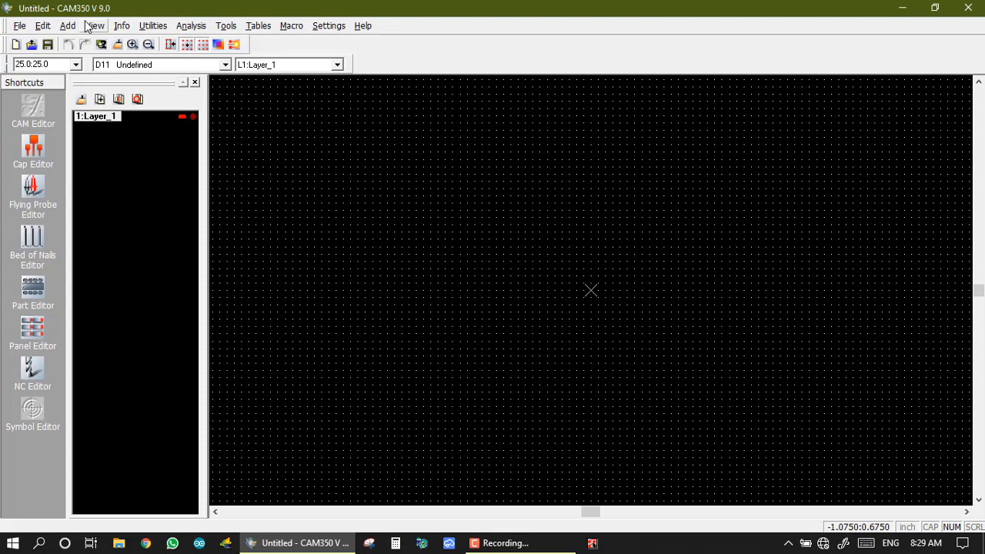
Step: Start a Gerber data import and load 1503.c01 and 1503.m01 from the cam folder on Gen (E:) as layers 1 and 2
click(19, 27)
mouse_move(43, 125)
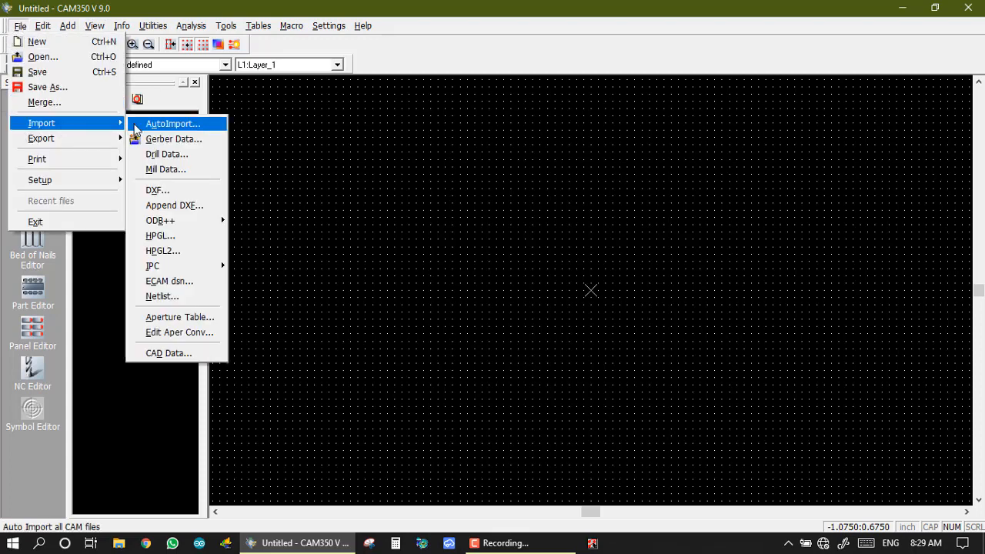
click(164, 143)
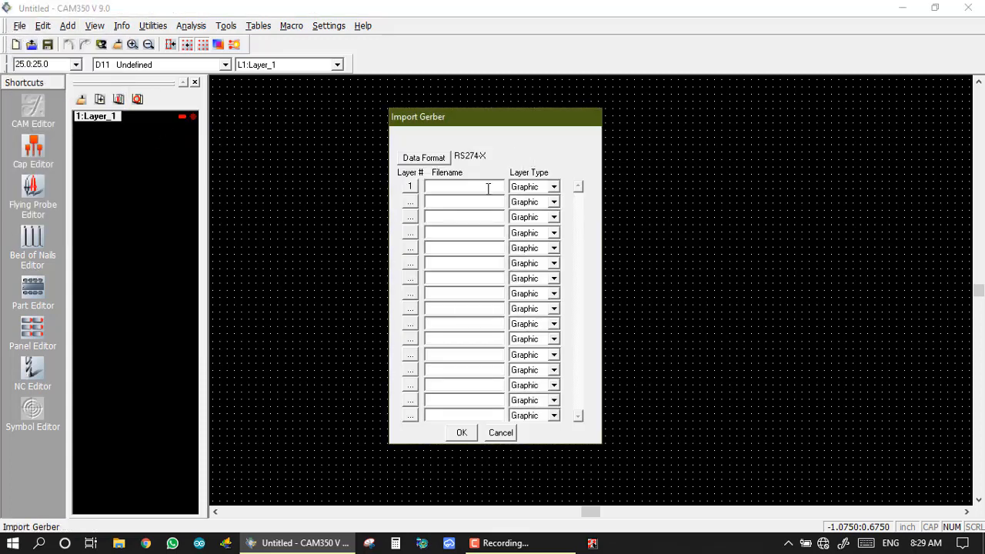
click(411, 188)
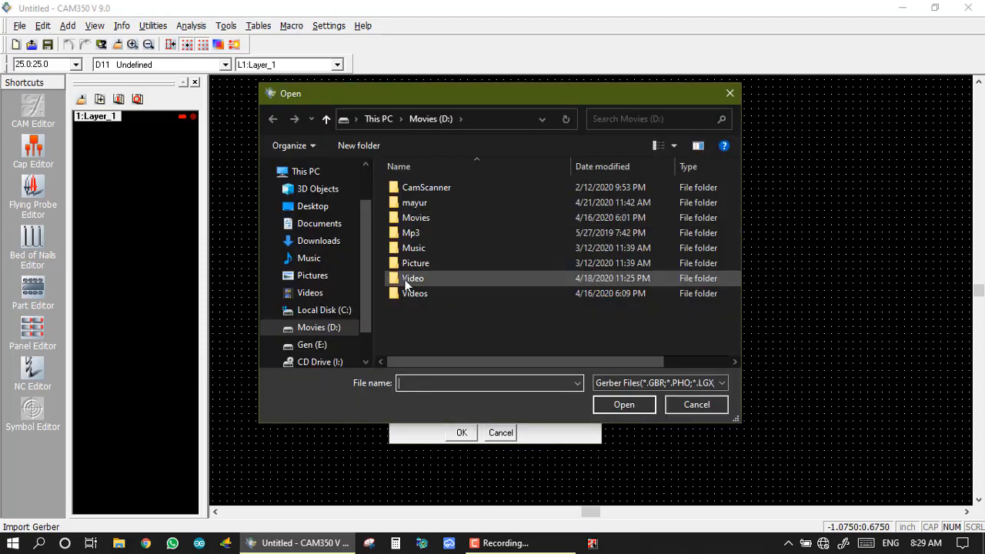
click(312, 345)
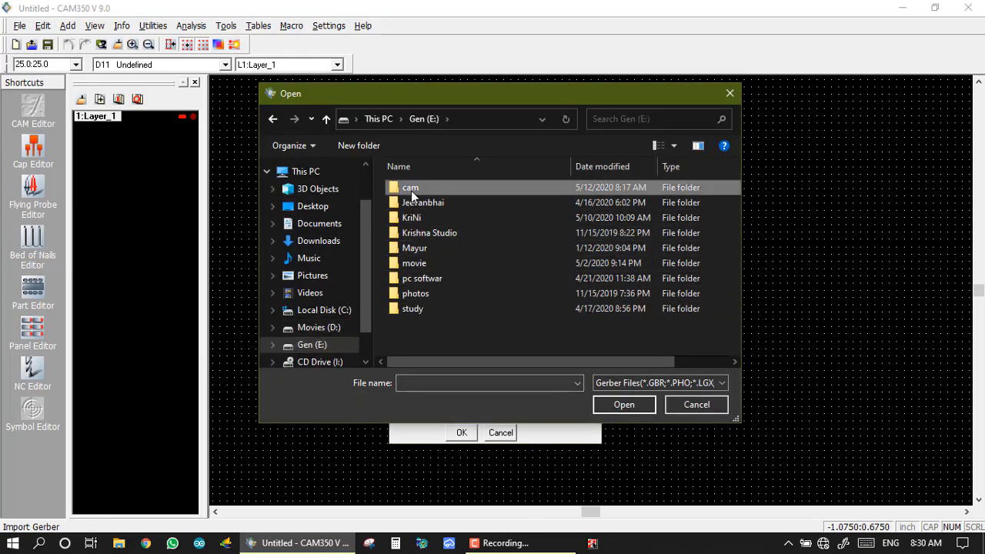
double_click(411, 190)
click(623, 384)
click(614, 405)
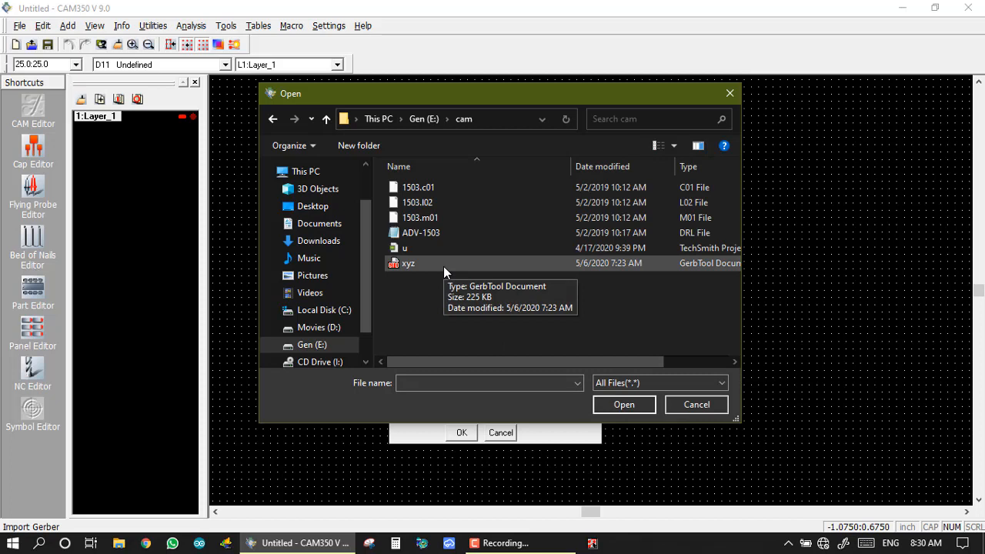
click(427, 189)
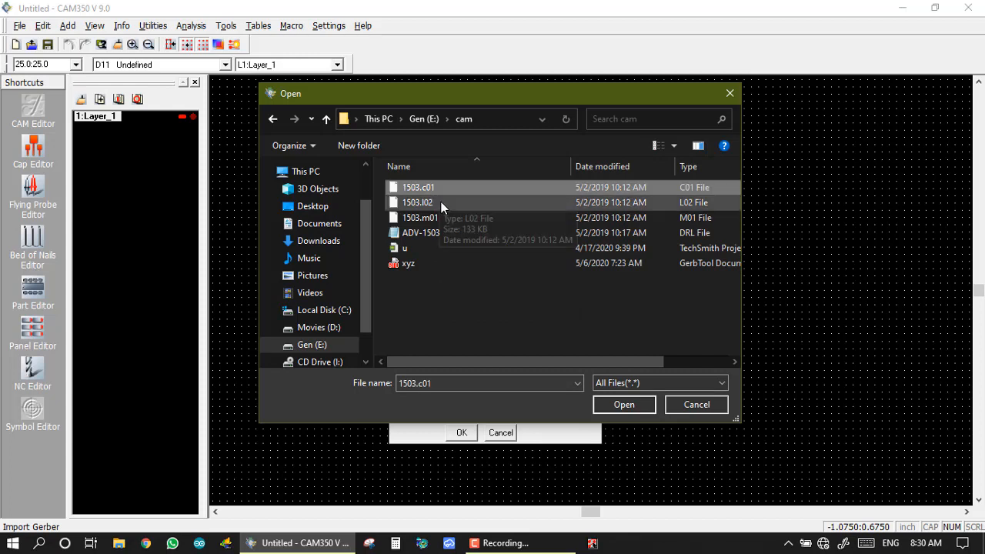
ctrl+click(435, 218)
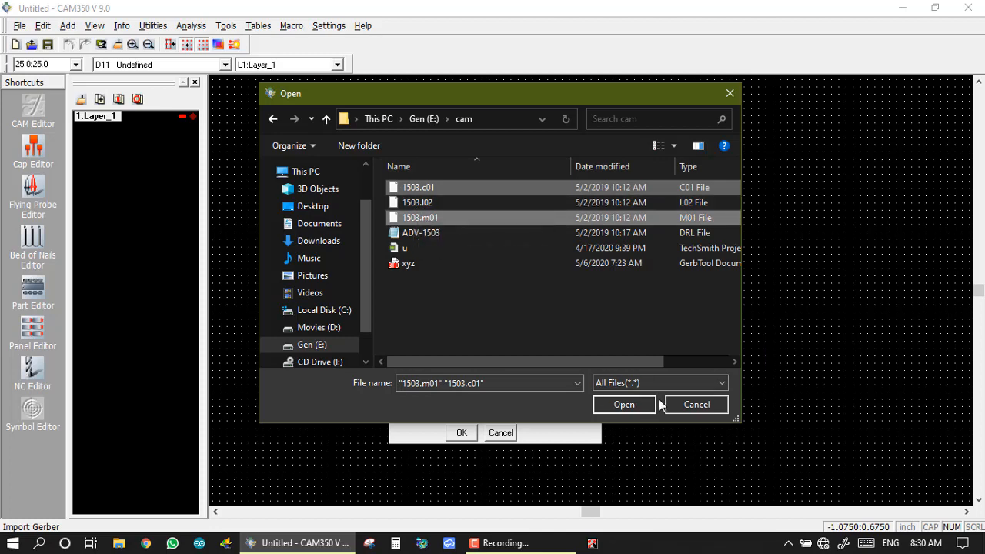
click(613, 401)
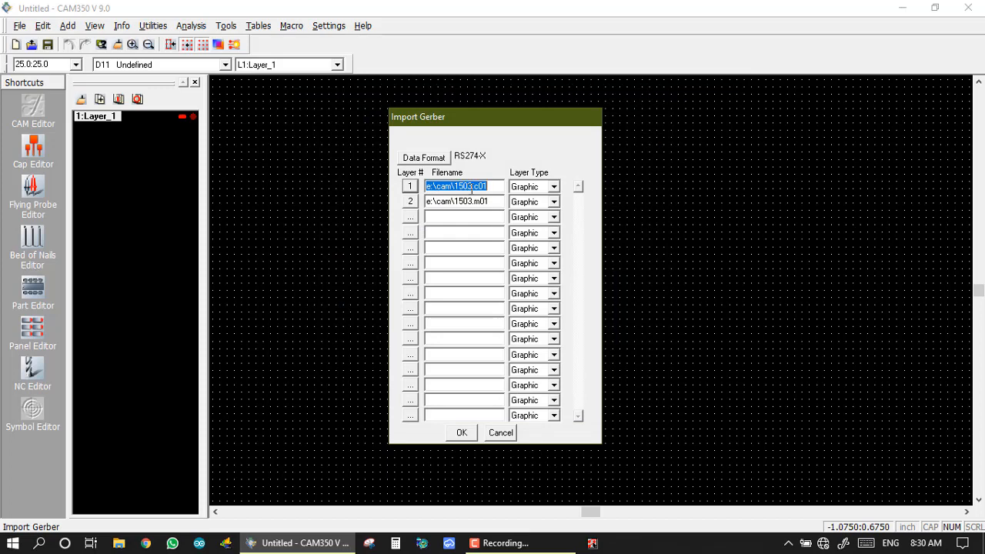
Step: Add 1503.c01 and 1503.m01 a second time to the Gerber import as layers 3 and 4
click(410, 220)
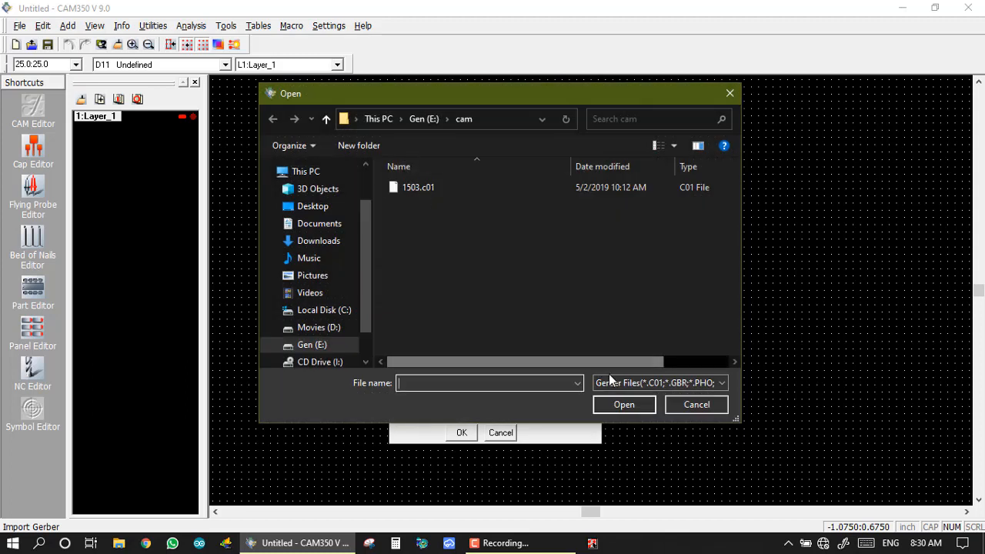
click(609, 379)
click(615, 409)
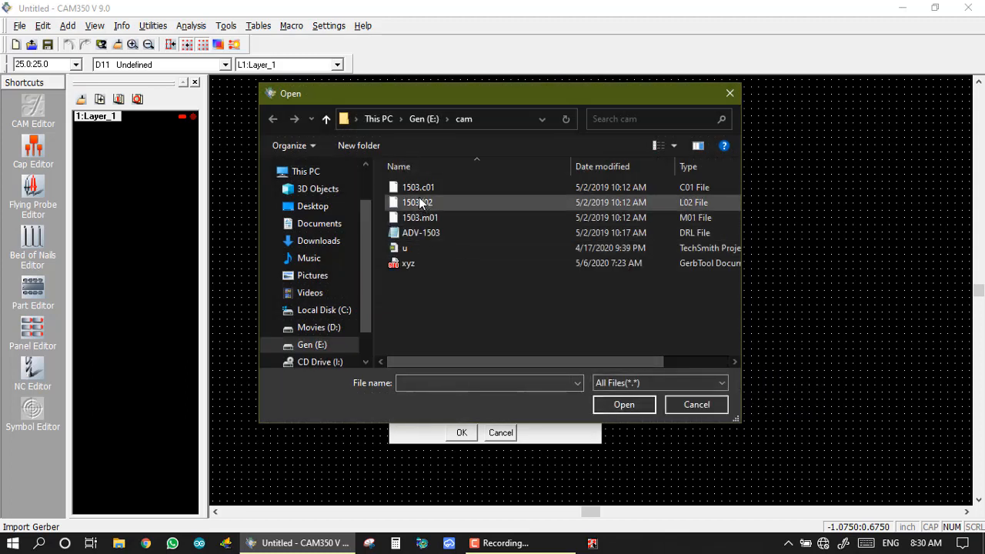
click(420, 190)
ctrl+click(431, 220)
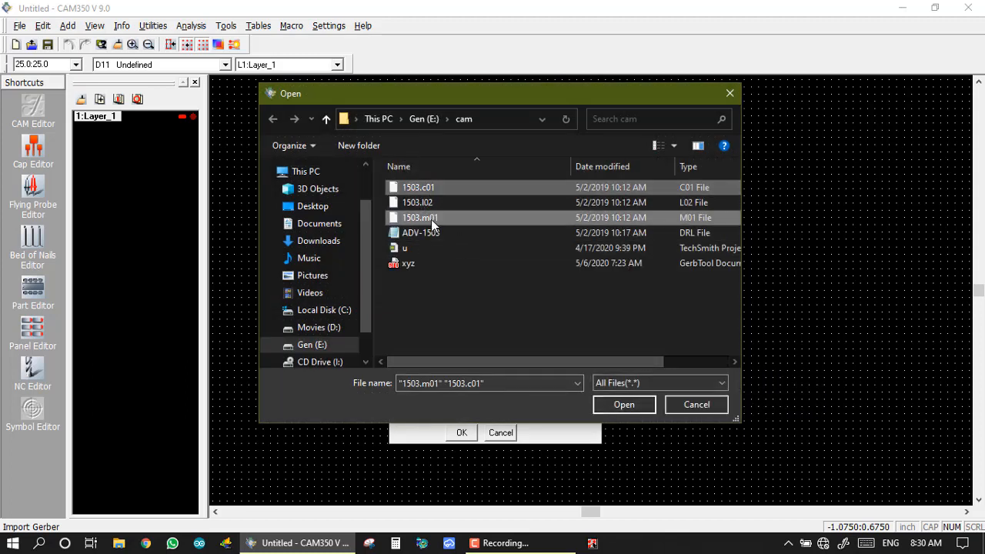
click(610, 407)
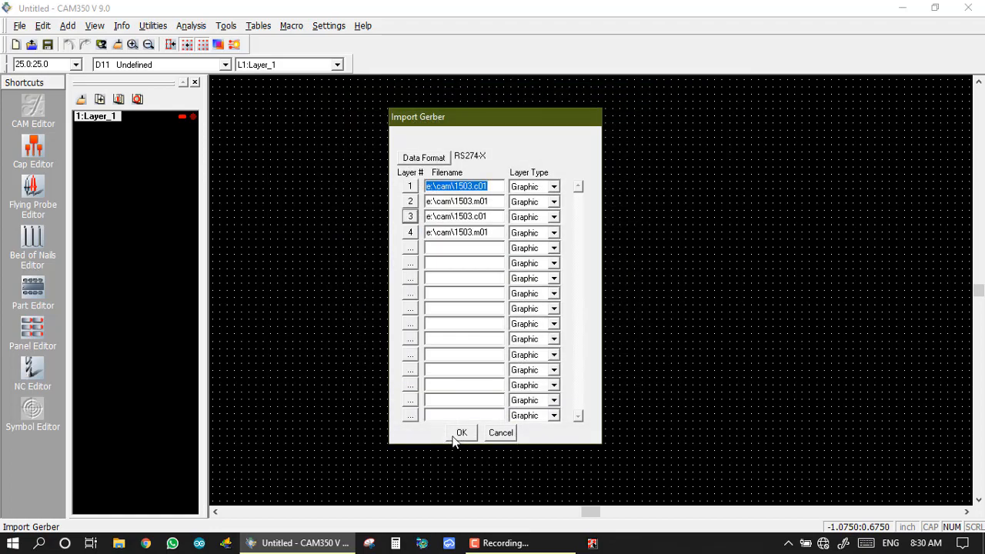
Step: Run the Gerber import and switch the unit settings to the import unit
click(457, 434)
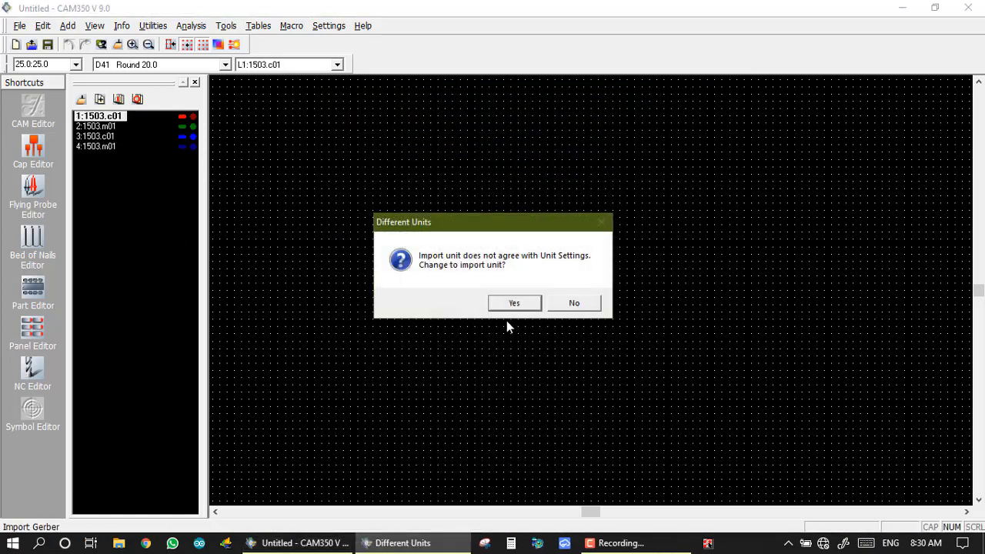
click(507, 307)
click(589, 300)
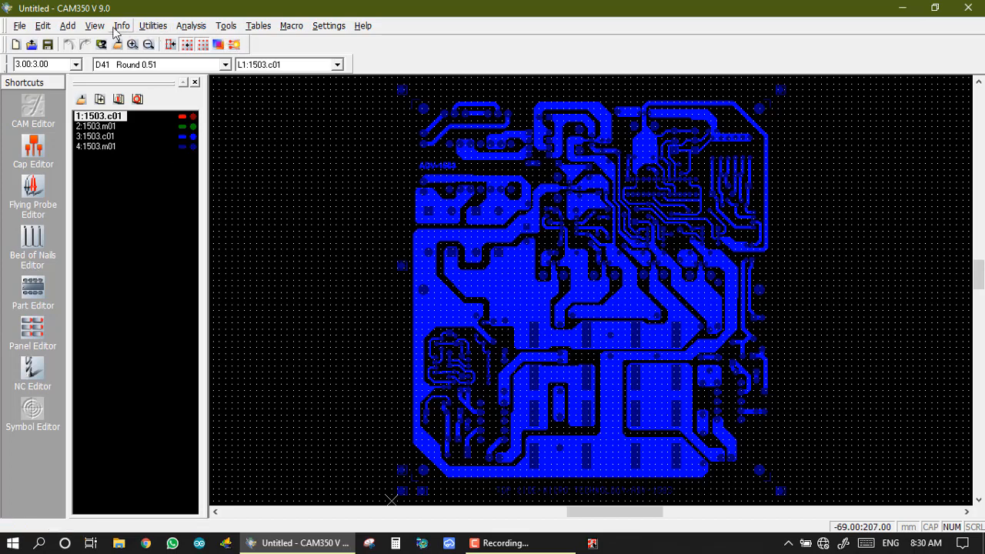
Step: Import the drill file ADV-1503 from the cam folder as layer 5, with the units set to Metric
click(20, 28)
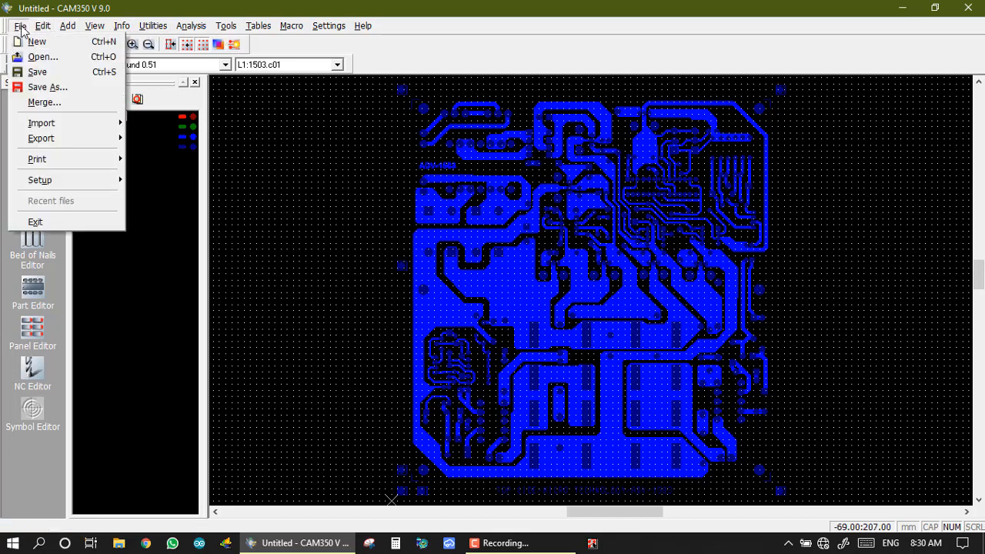
mouse_move(119, 124)
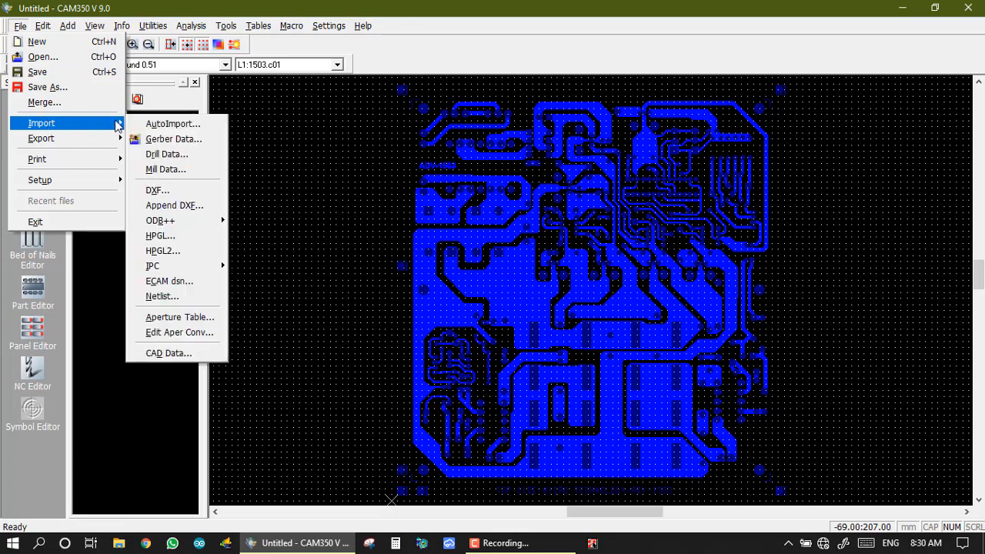
click(165, 154)
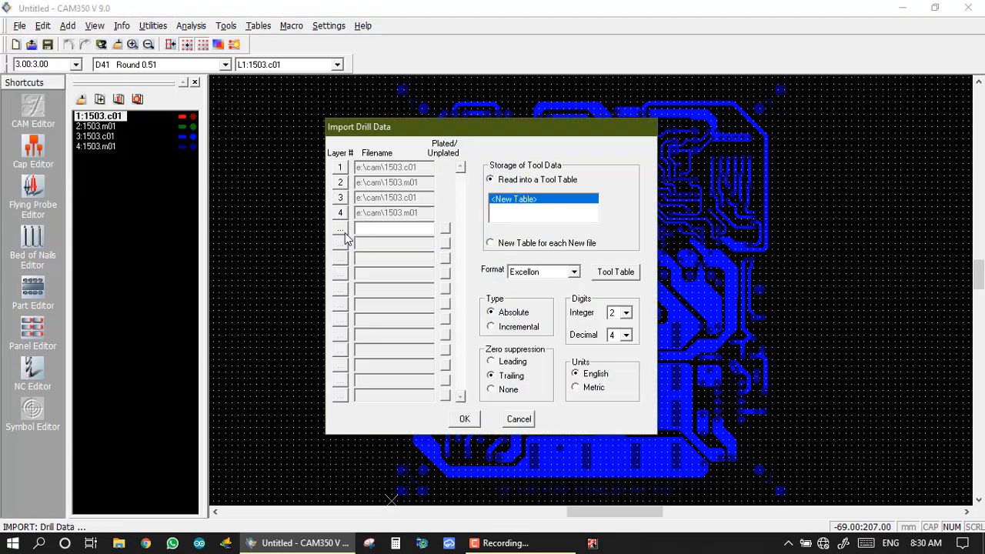
click(339, 229)
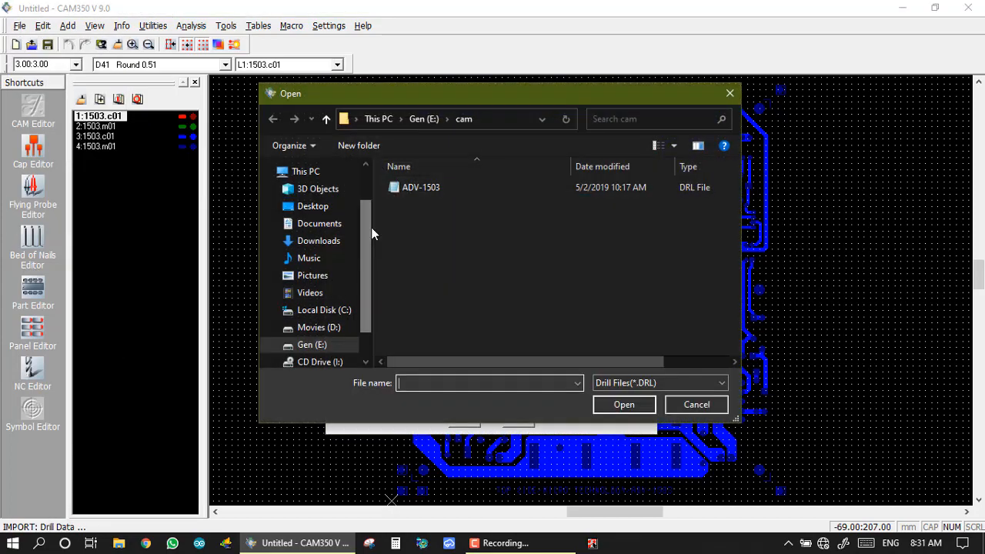
double_click(422, 188)
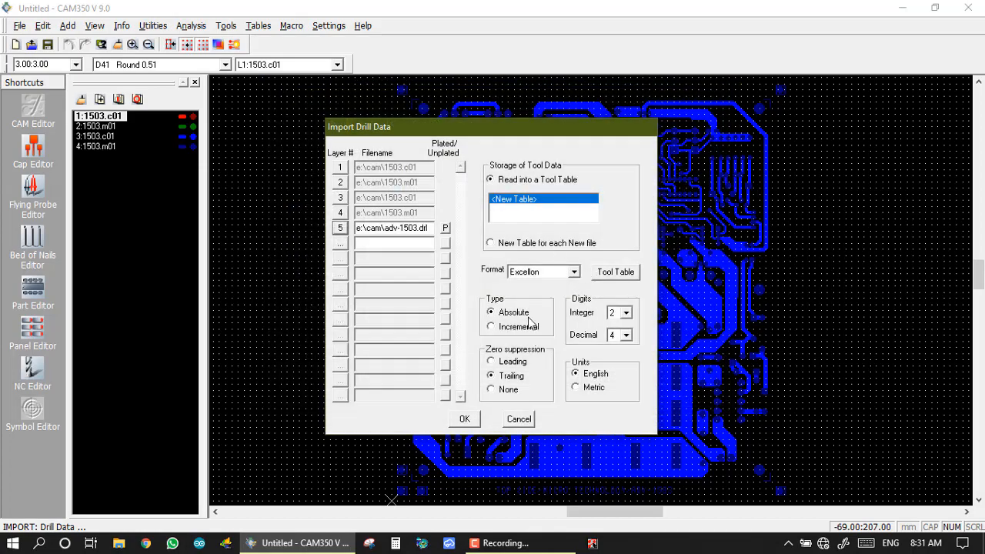
click(586, 388)
click(466, 419)
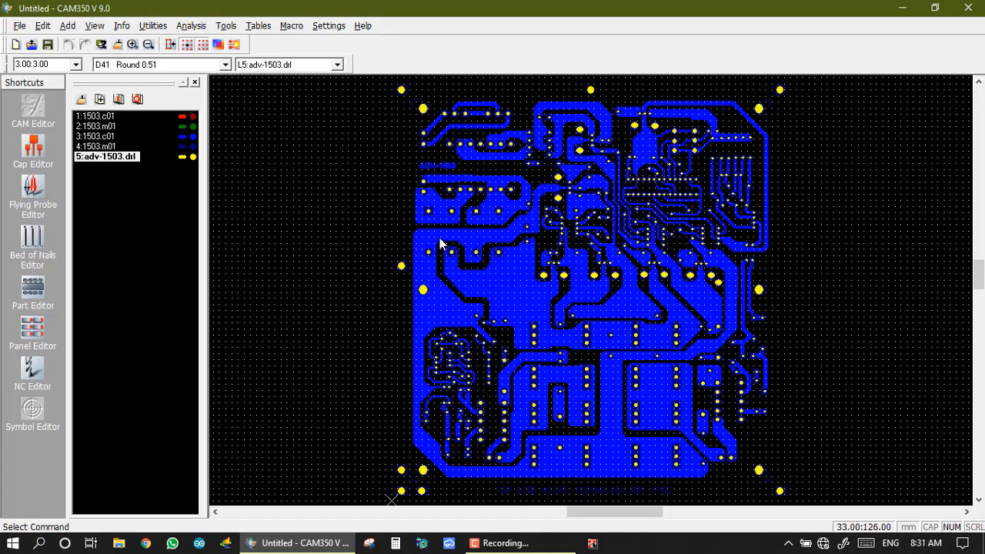
Step: Set the layer types in the layer table: layer 1 Top, layer 2 Mask top, layer 3 Bottom and layer 4 Mask bot
double_click(128, 184)
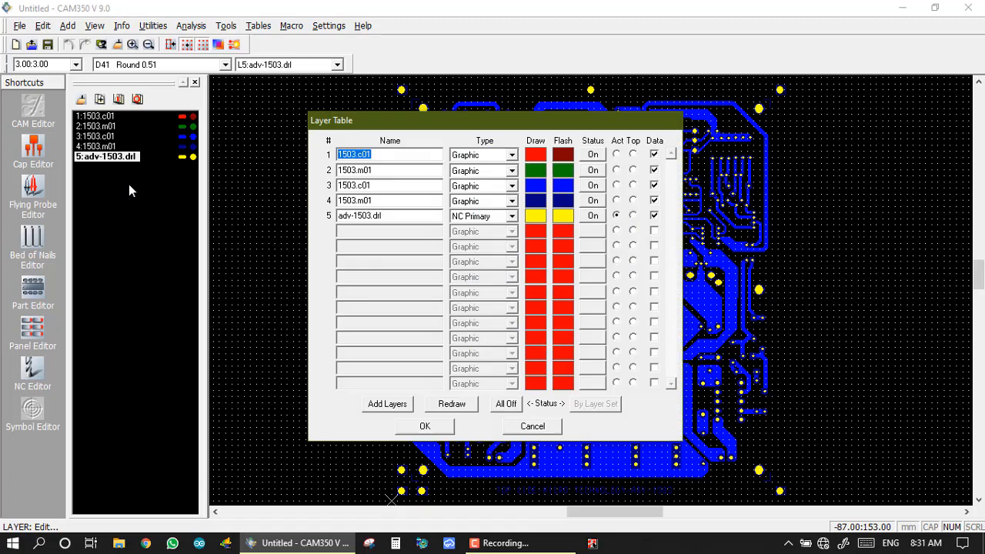
click(473, 157)
click(459, 177)
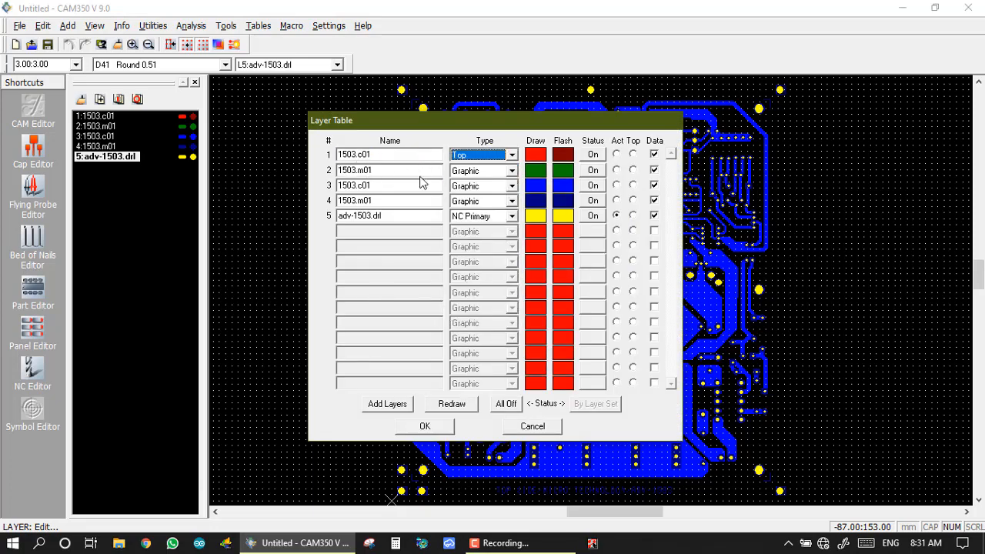
click(456, 172)
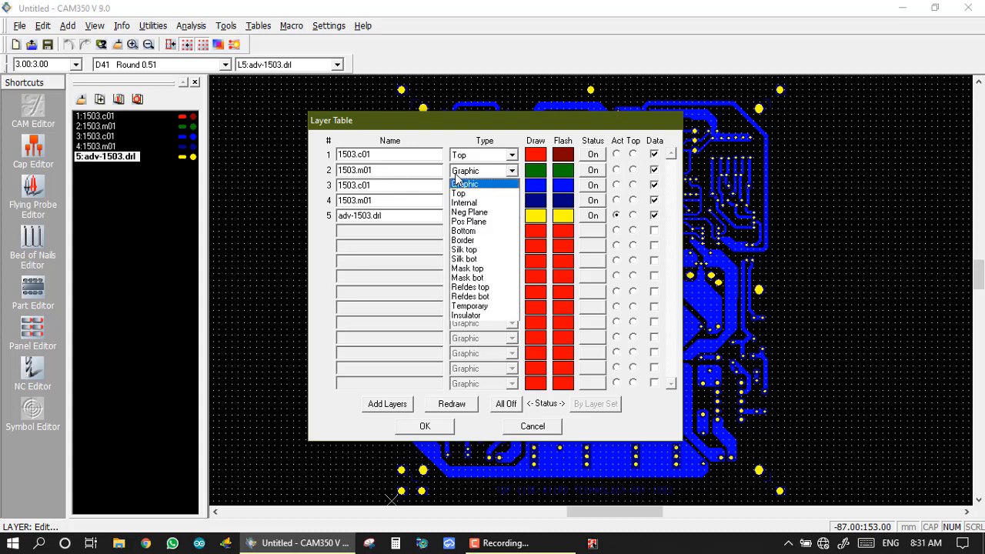
click(466, 268)
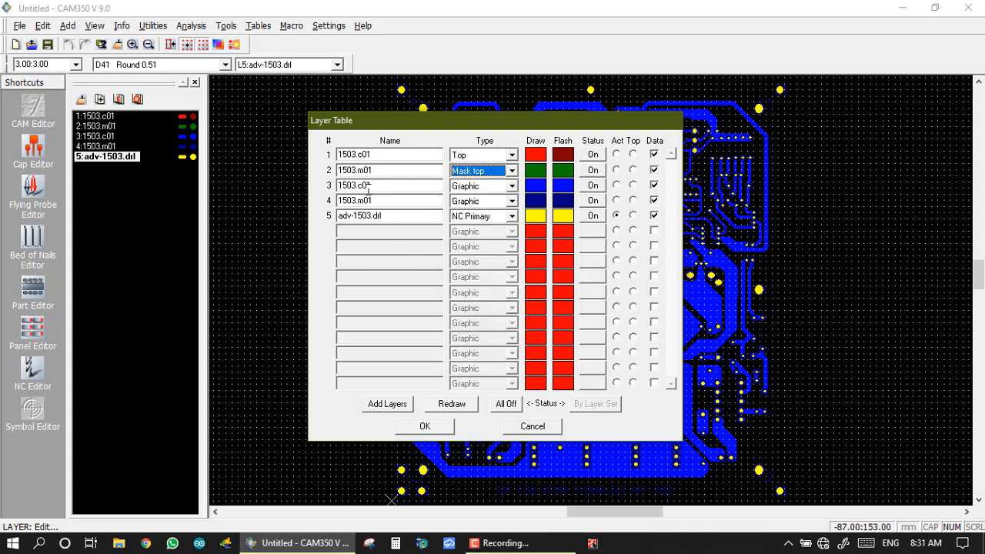
click(476, 189)
click(464, 247)
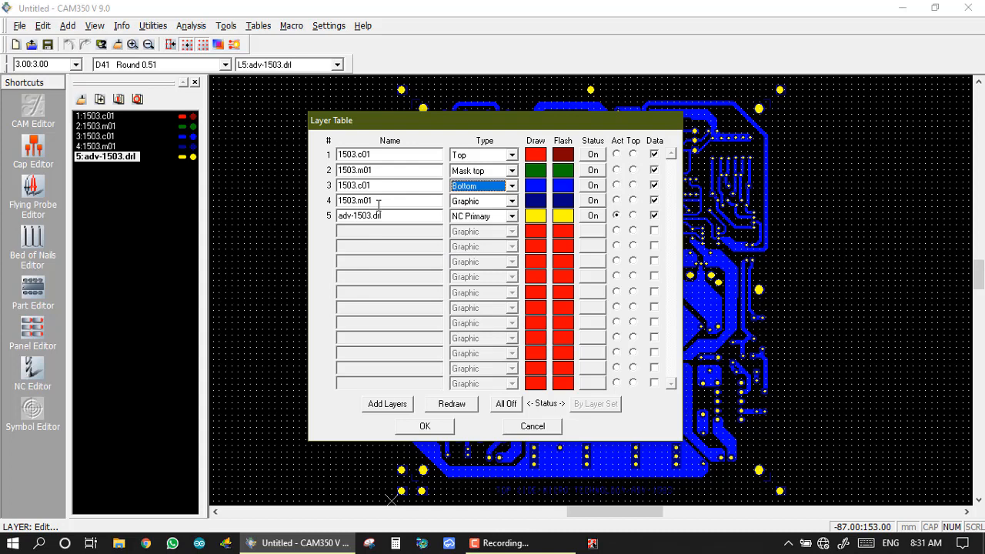
click(462, 203)
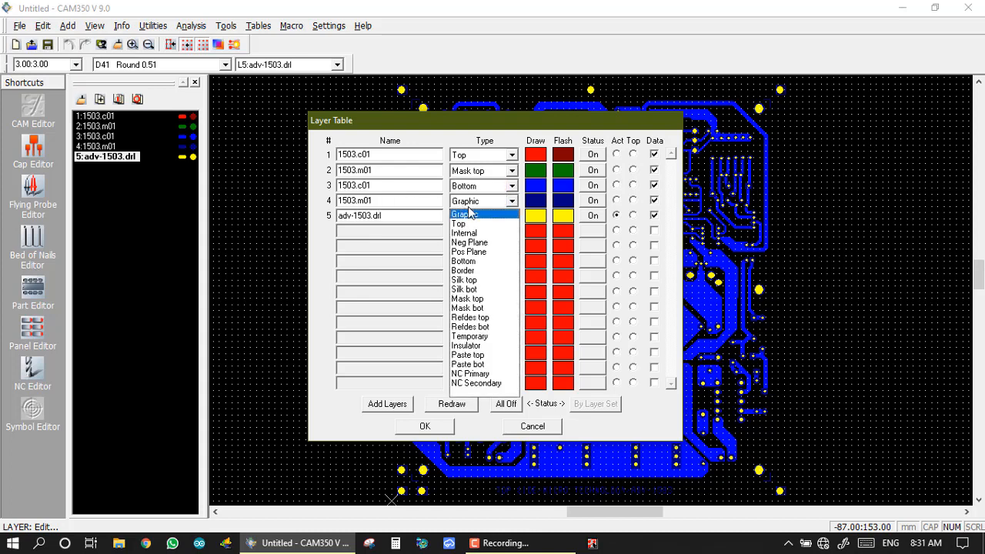
click(467, 309)
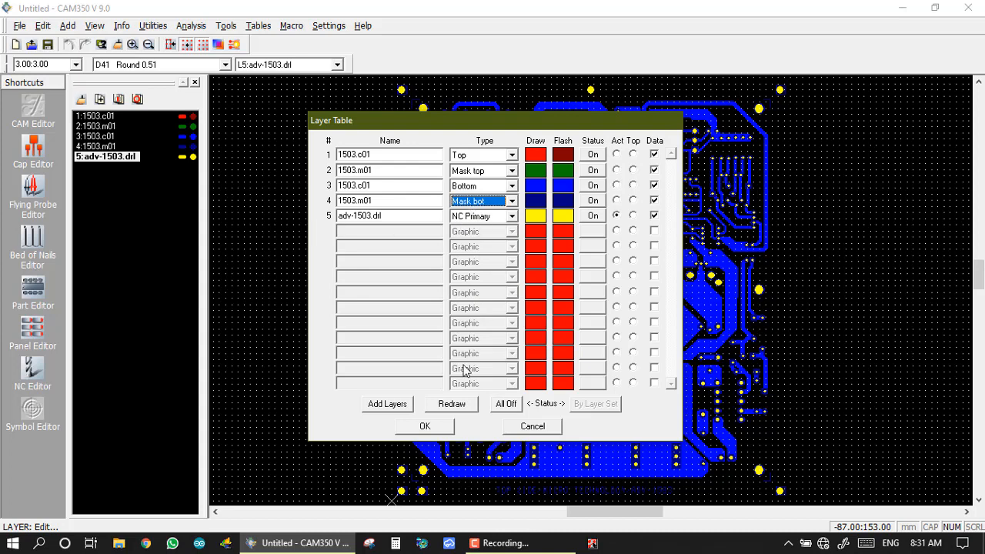
click(421, 432)
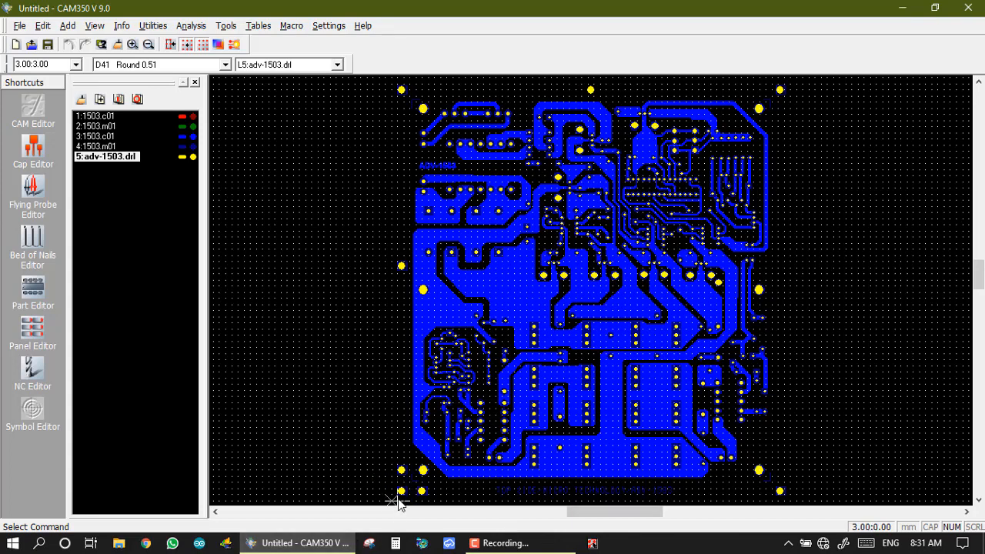
Step: Move the datum coordinate into the empty area left of the board, about 213 mm left of and 111 mm above its lower-left corner
scroll(398, 501, up, 3)
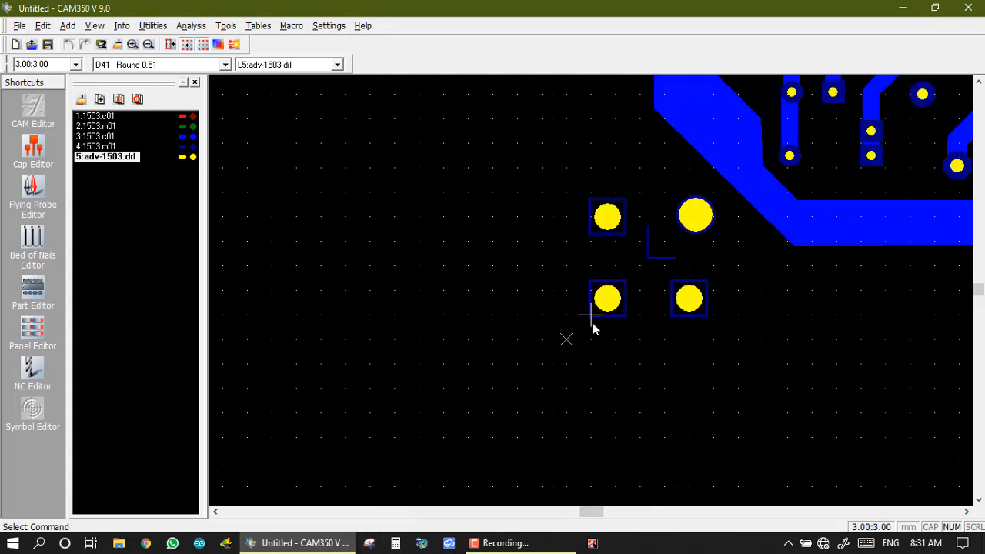
click(566, 338)
scroll(589, 290, down, 6)
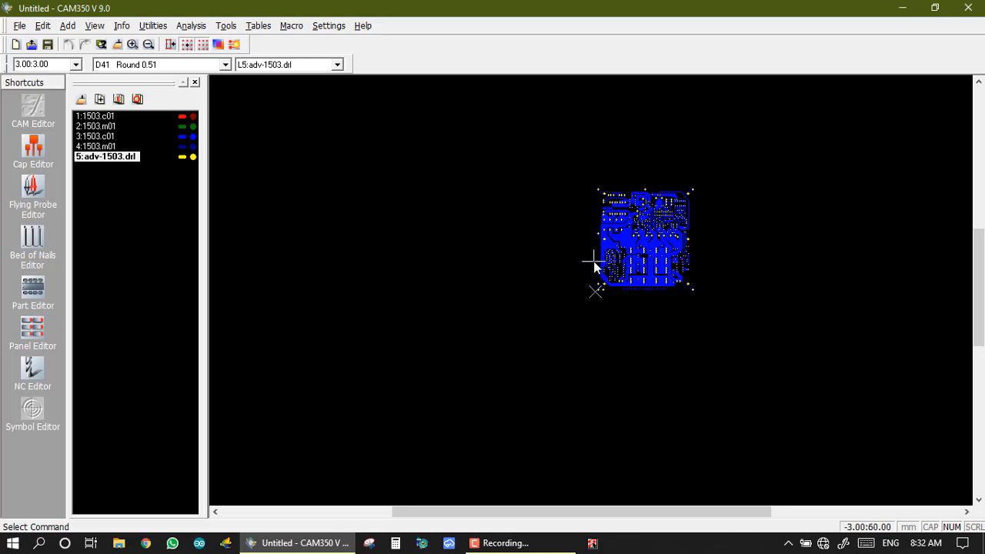
click(43, 27)
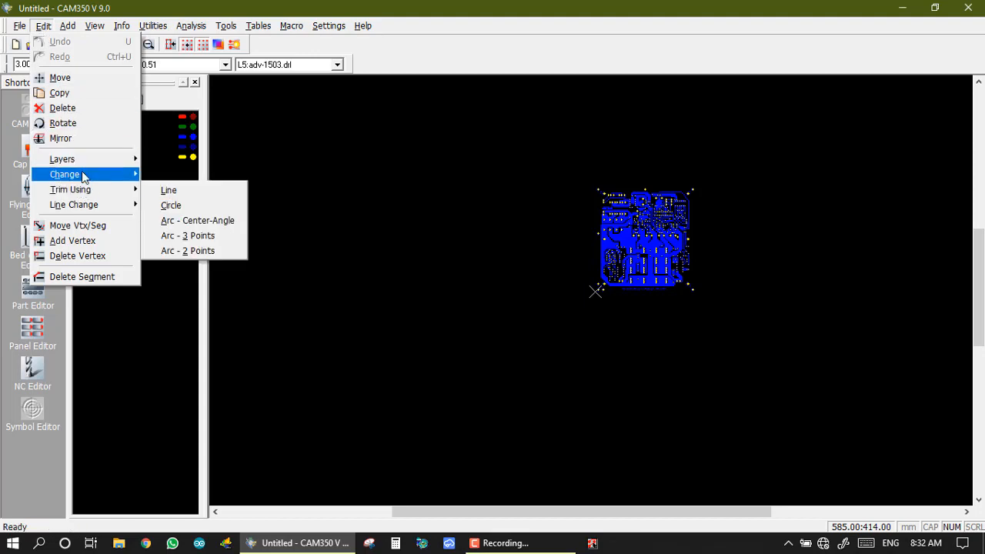
mouse_move(94, 174)
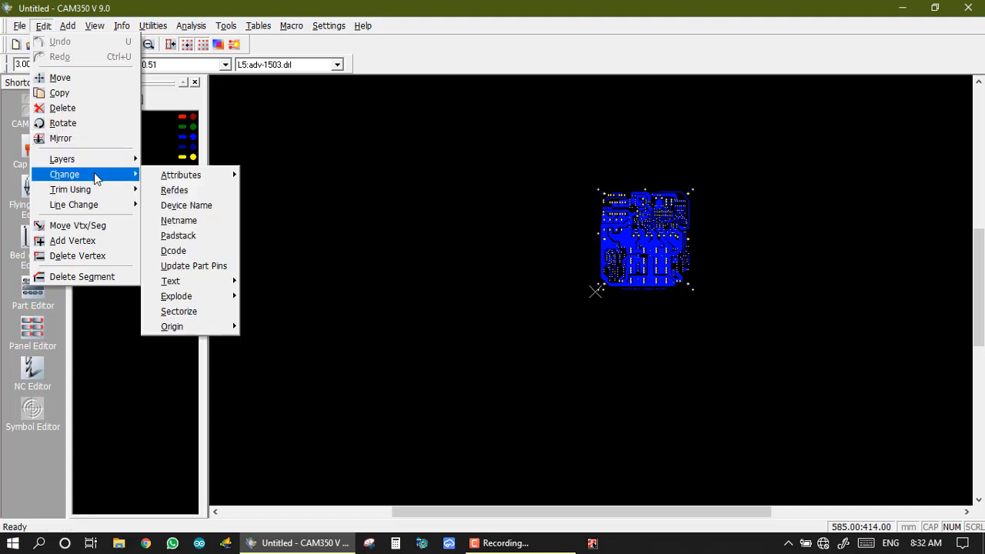
mouse_move(172, 327)
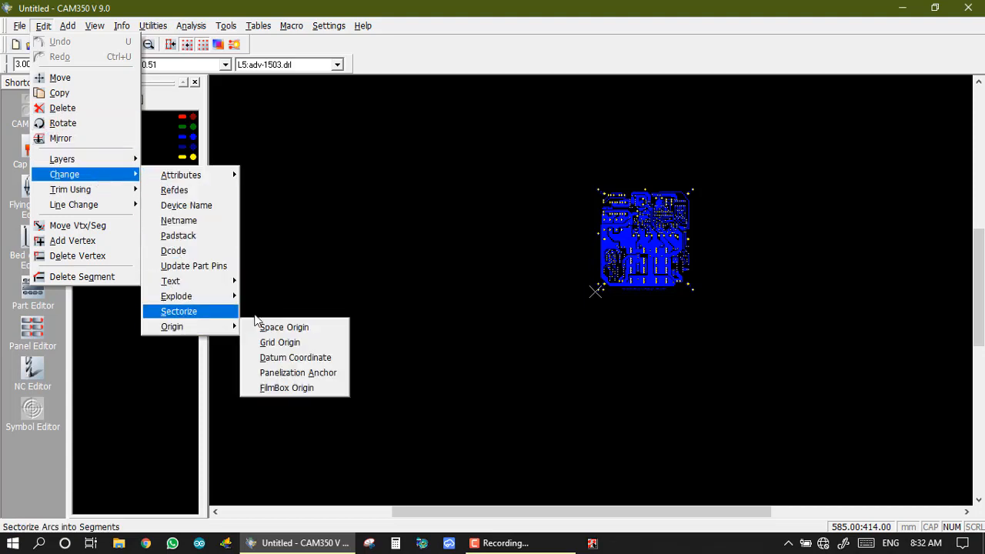
click(296, 356)
click(482, 268)
click(457, 321)
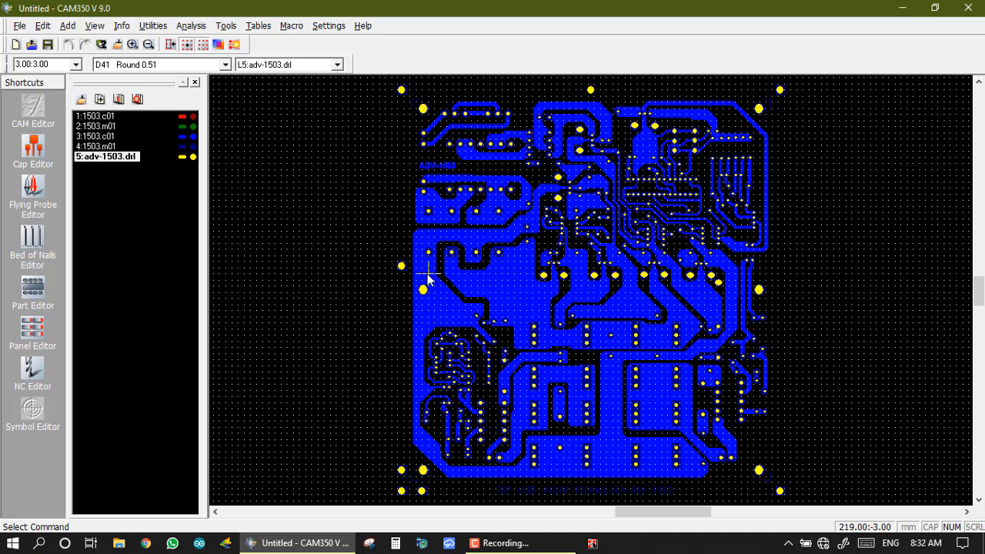
scroll(427, 276, down, 1)
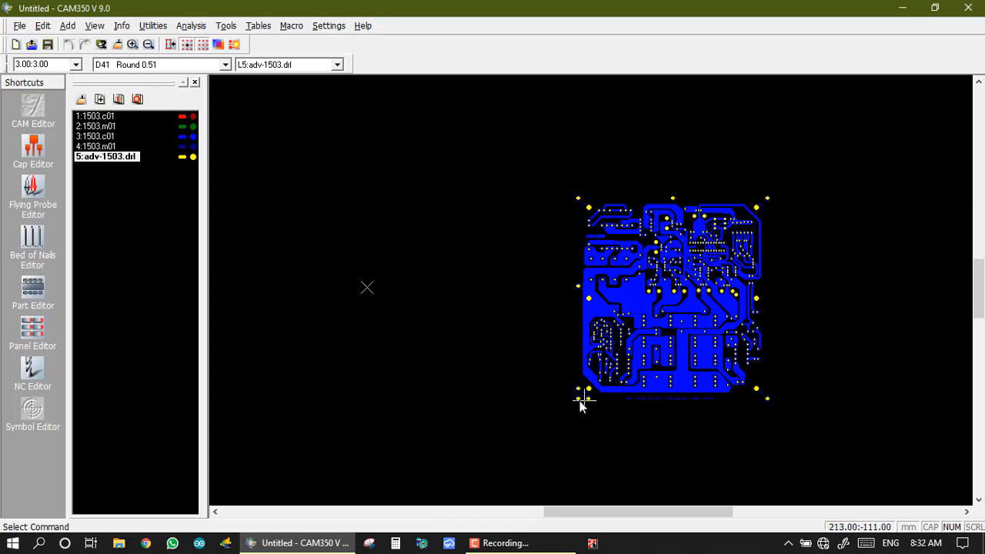
Step: Set the datum coordinate at the board's lower-left corner drill hole to 0.00:0.00
click(43, 25)
mouse_move(113, 181)
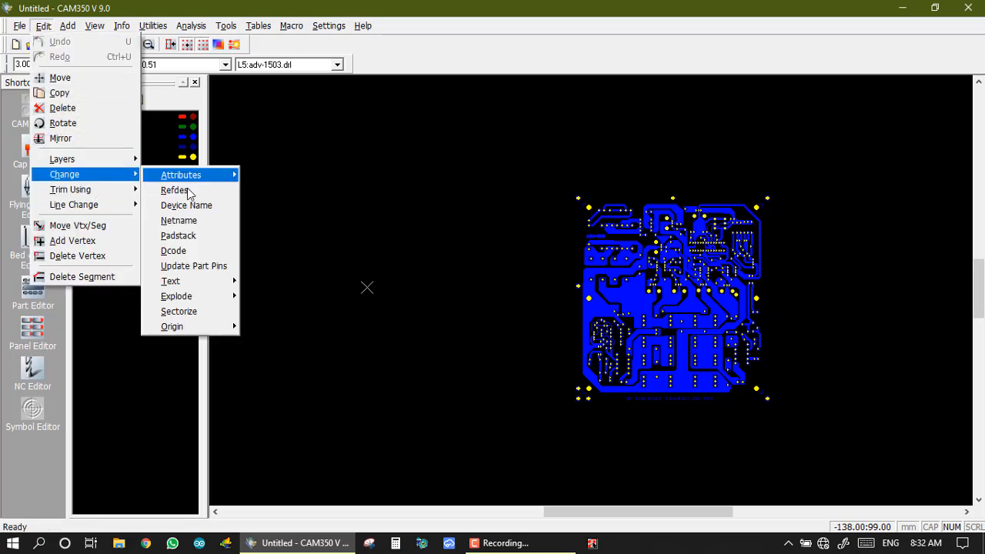
mouse_move(180, 327)
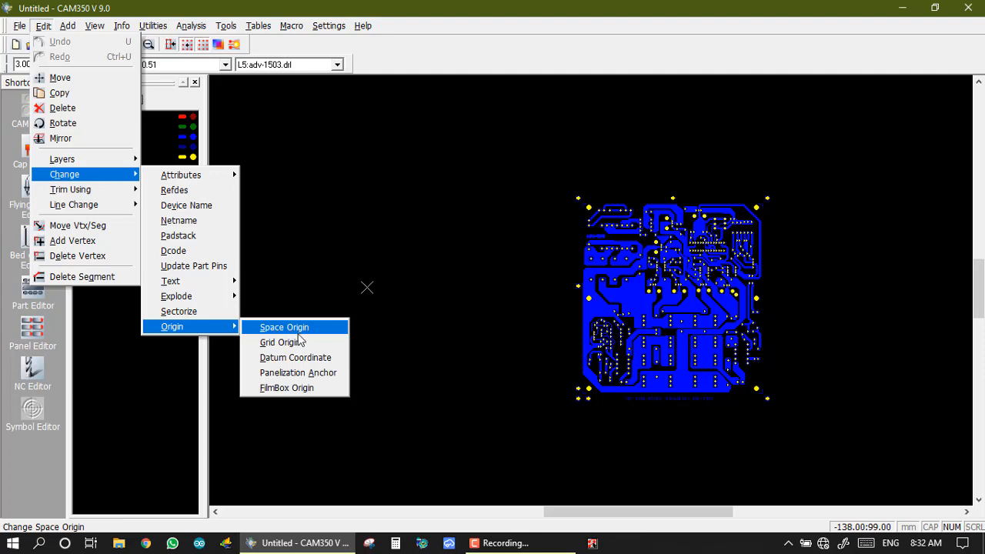
click(308, 359)
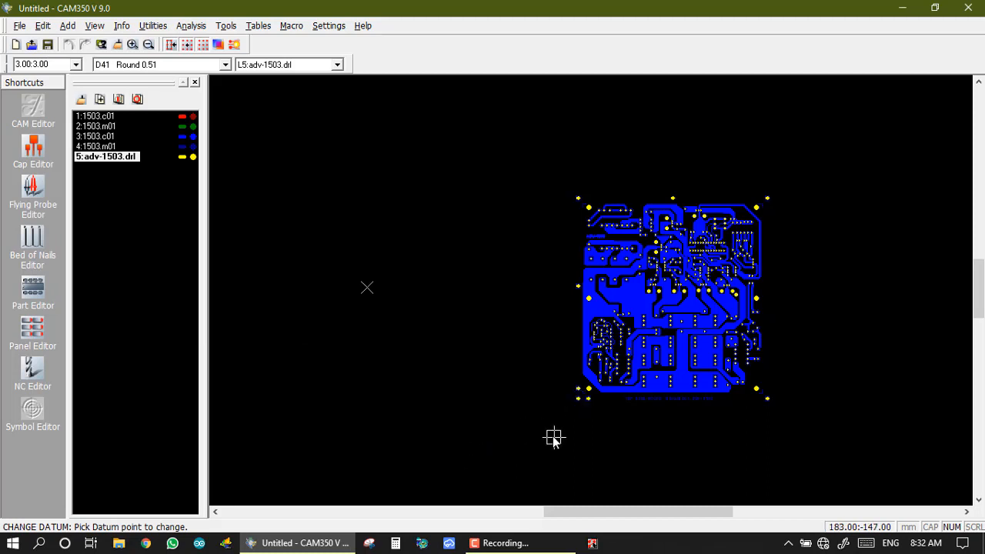
click(578, 398)
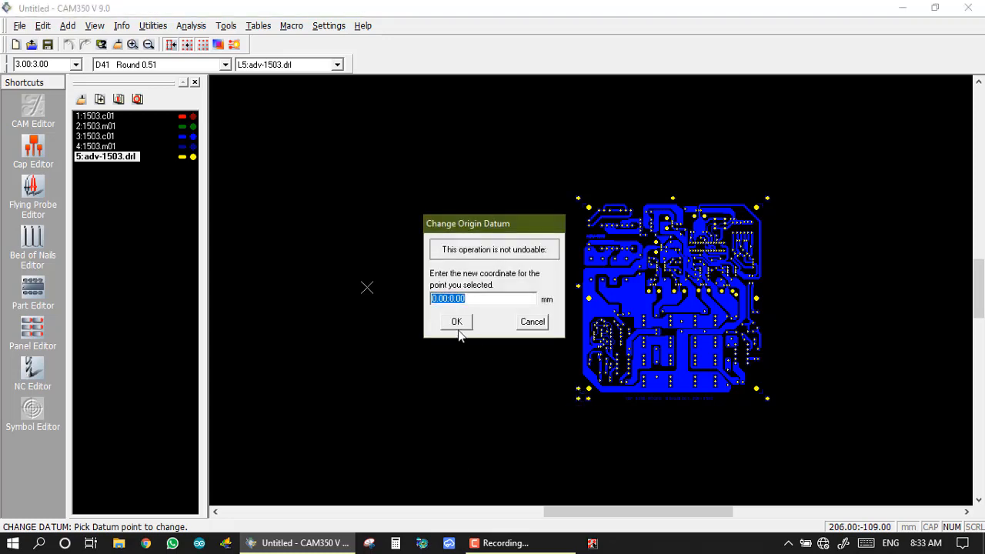
click(457, 325)
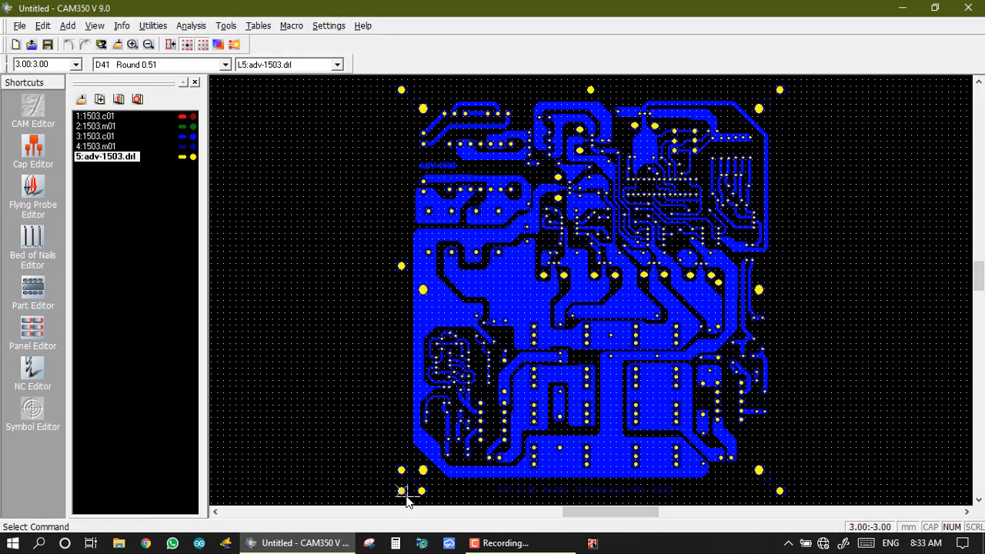
scroll(408, 500, up, 3)
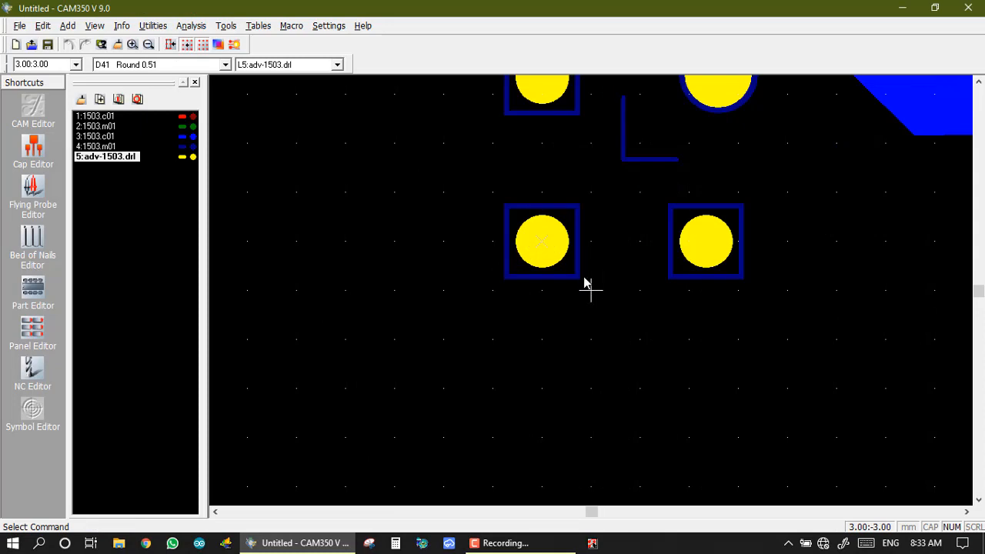
scroll(579, 274, down, 6)
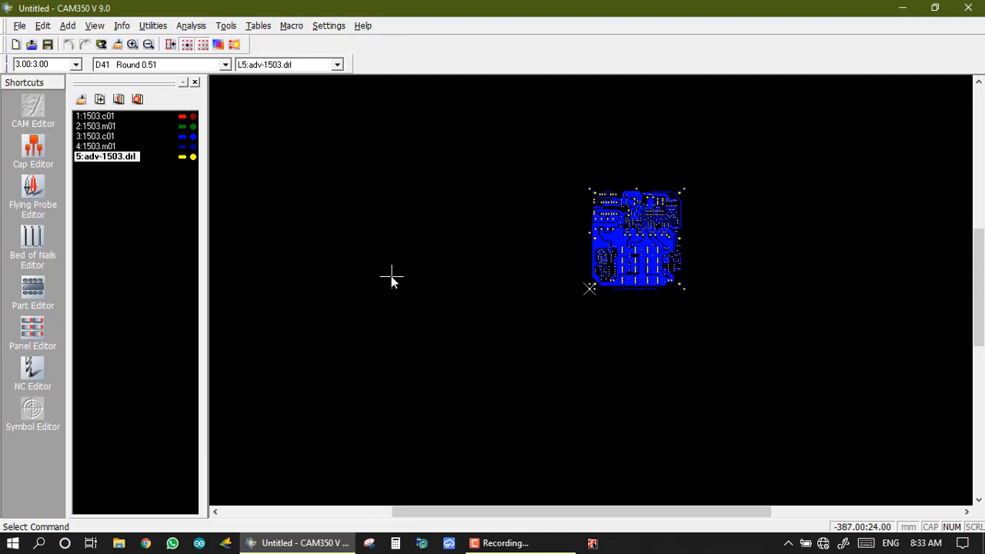
Step: Convert draws to flashes automatically on the entire top layer 1:1503.c01, with a maximum draw size of 5.08 by 5.08 mm
click(103, 117)
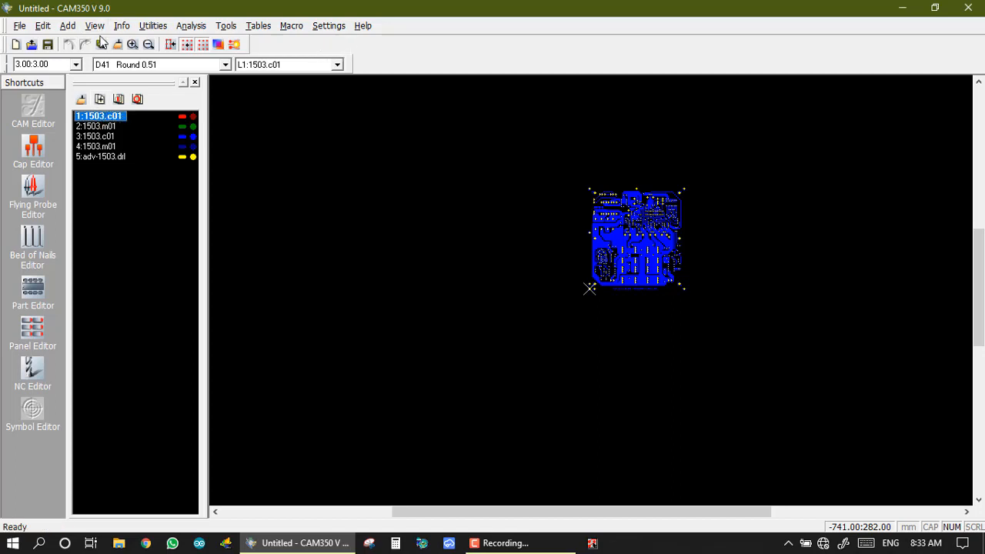
click(148, 31)
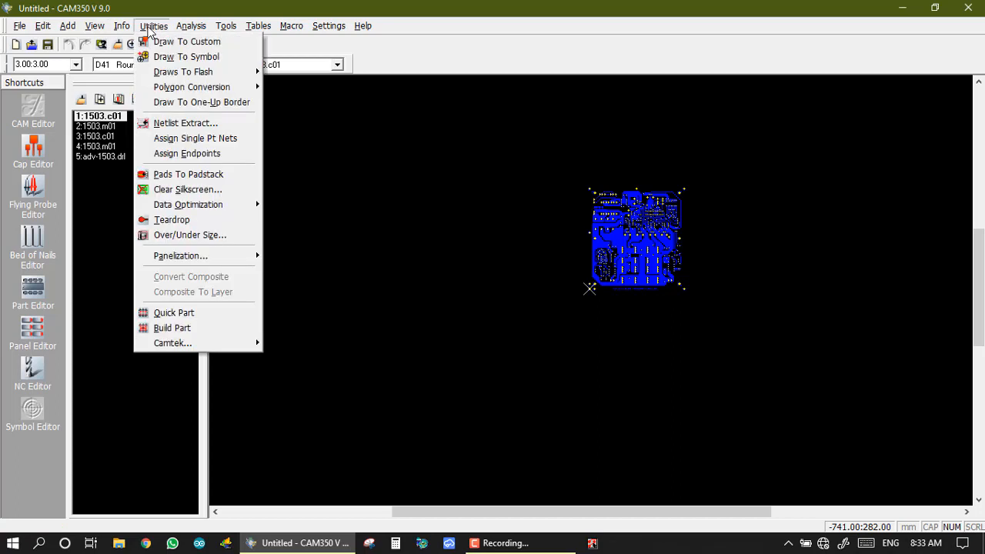
mouse_move(171, 73)
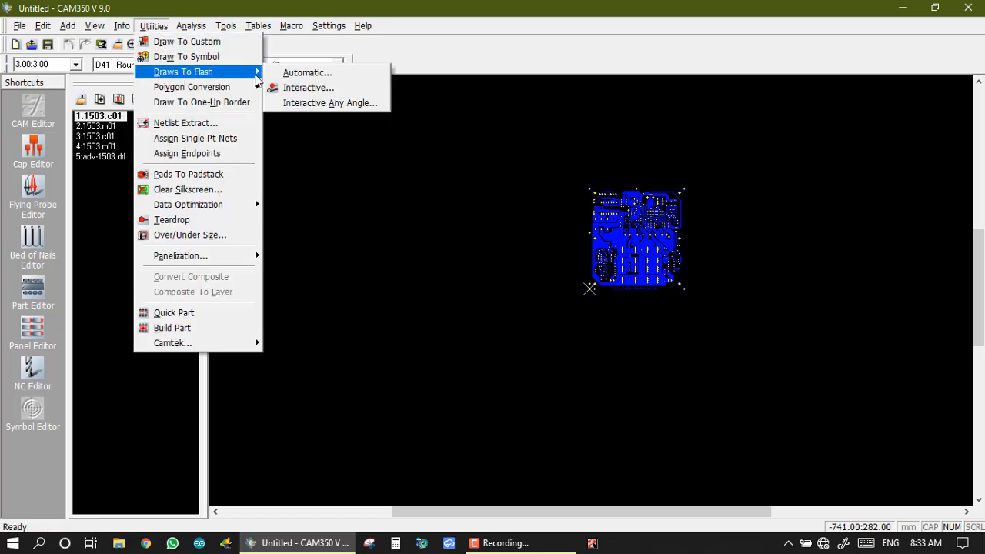
click(285, 72)
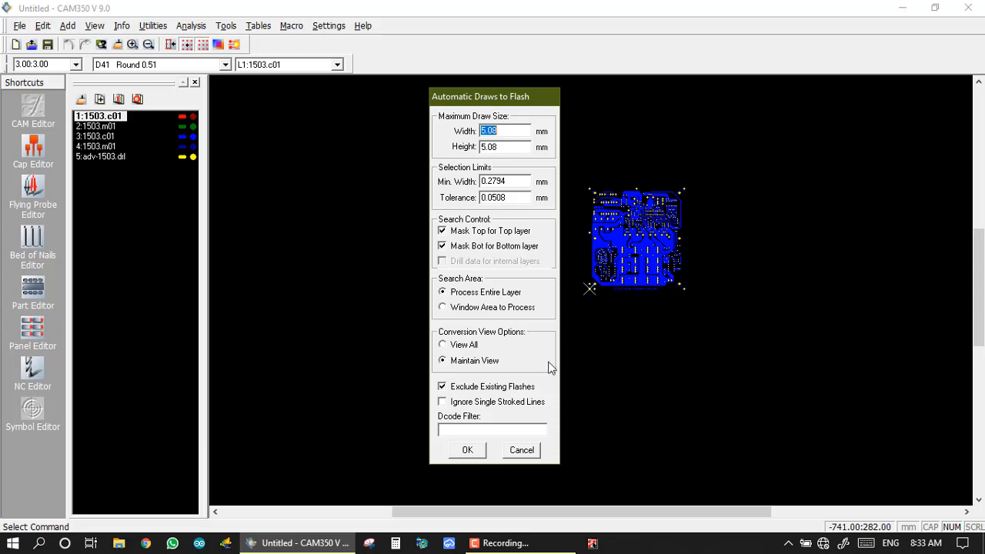
click(467, 450)
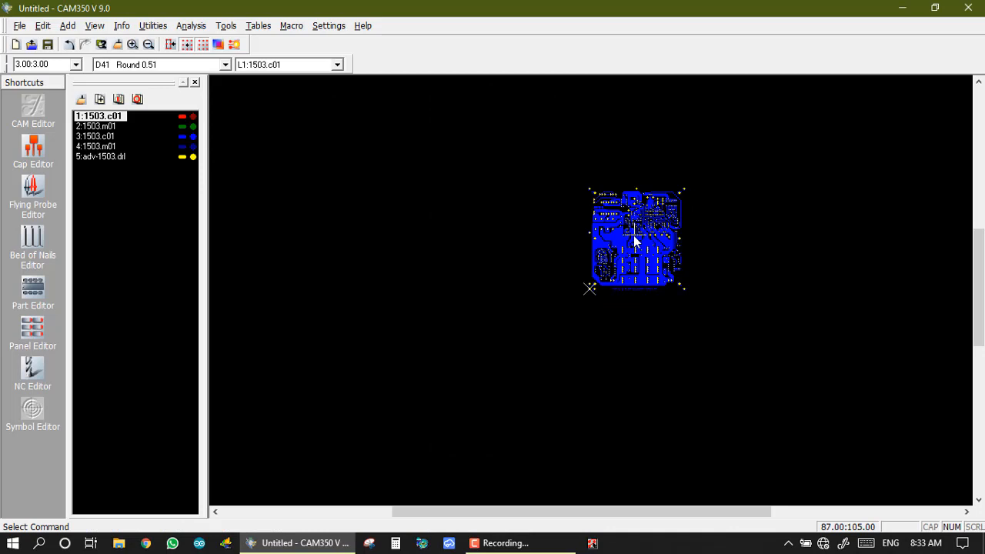
Step: Extract the netlist with the Single Point Net option enabled
click(153, 29)
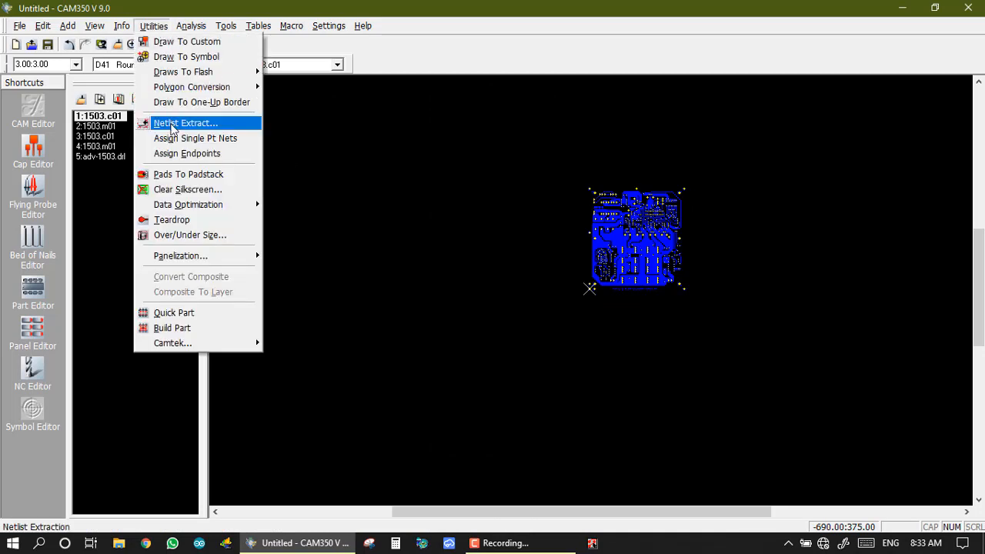
click(175, 125)
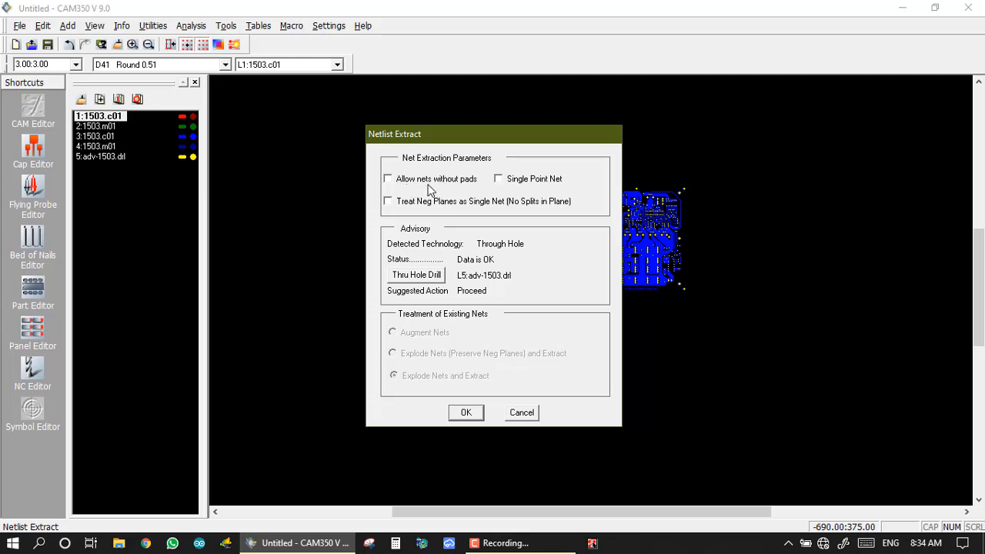
click(522, 185)
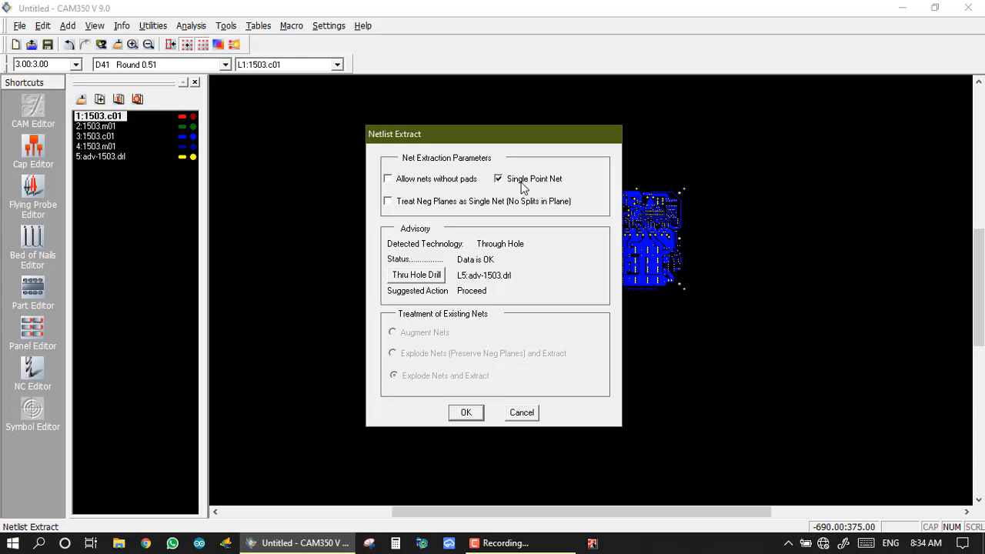
click(466, 413)
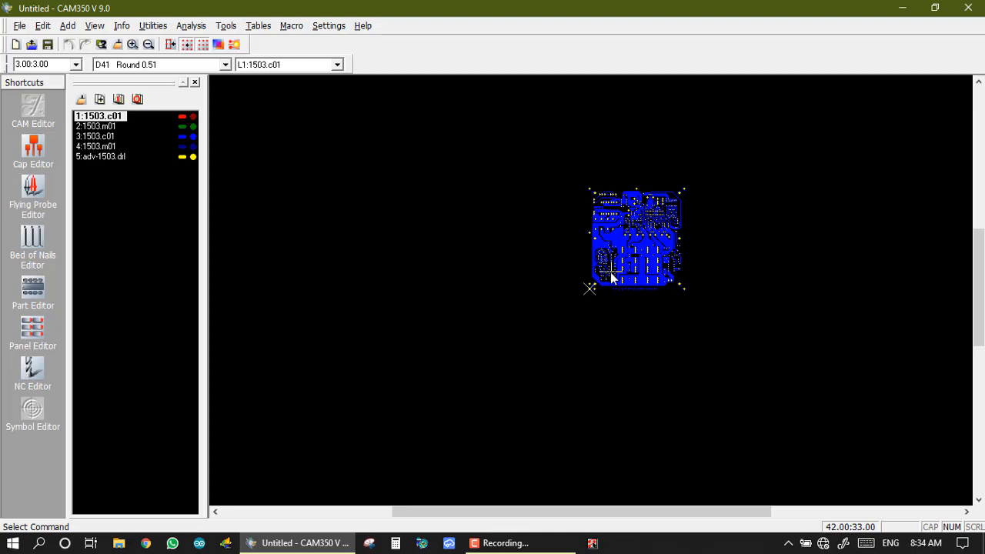
key(Home)
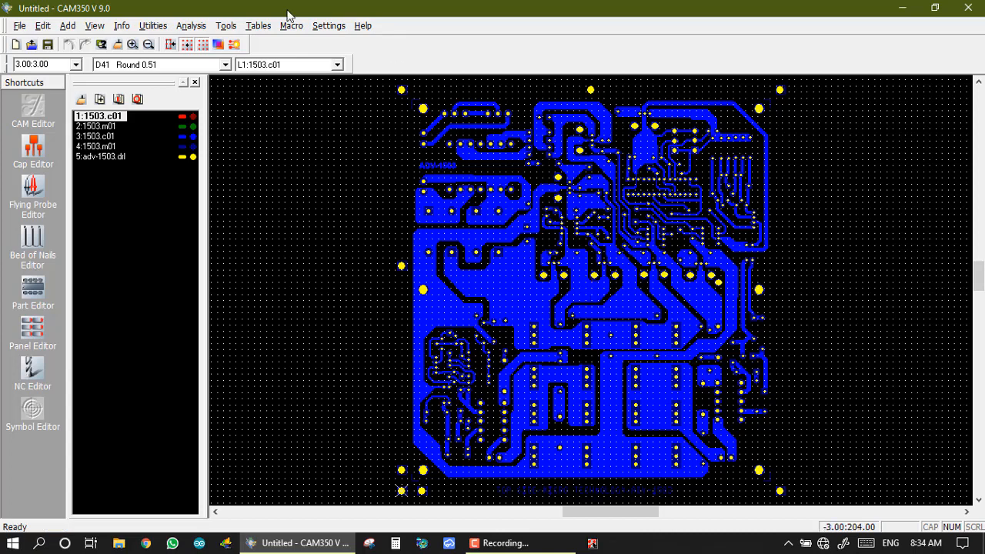
Step: Run a True Shape net check on all nets with Check Antennas off and review the netcheck.err report
click(192, 26)
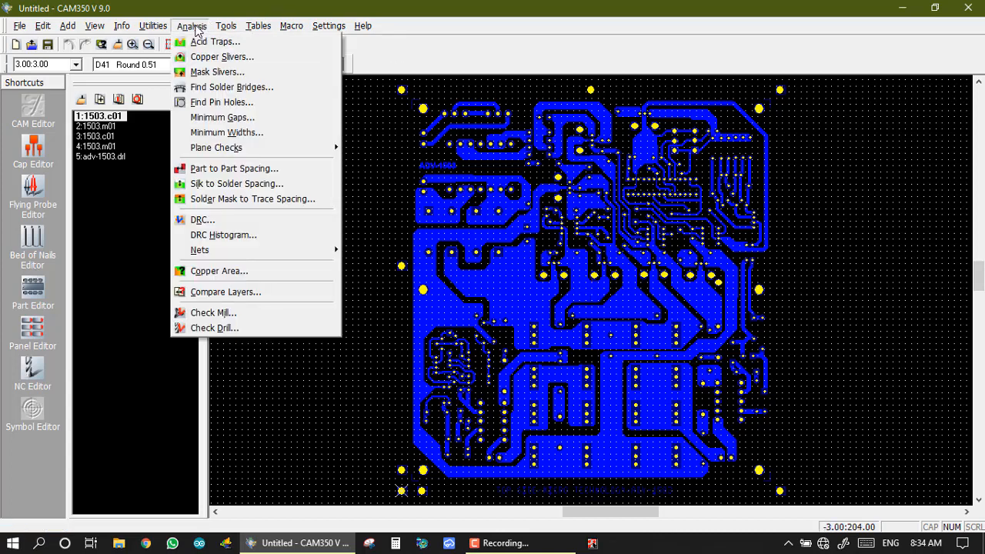
mouse_move(246, 254)
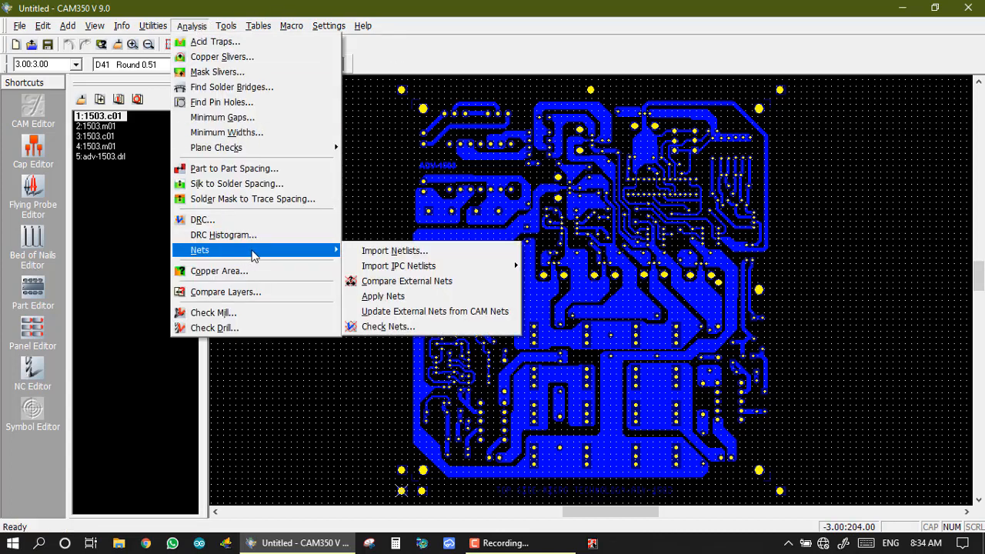
click(389, 326)
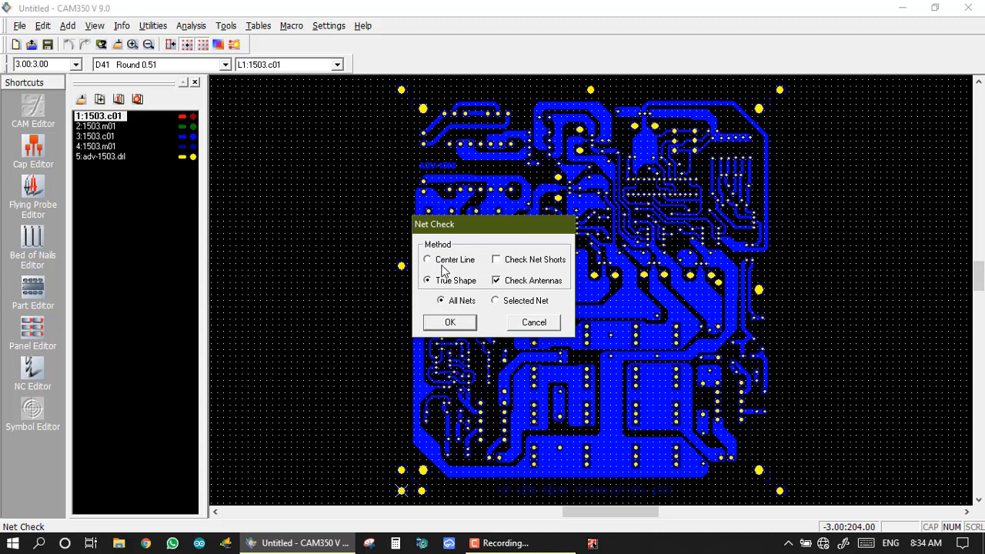
click(517, 287)
click(453, 325)
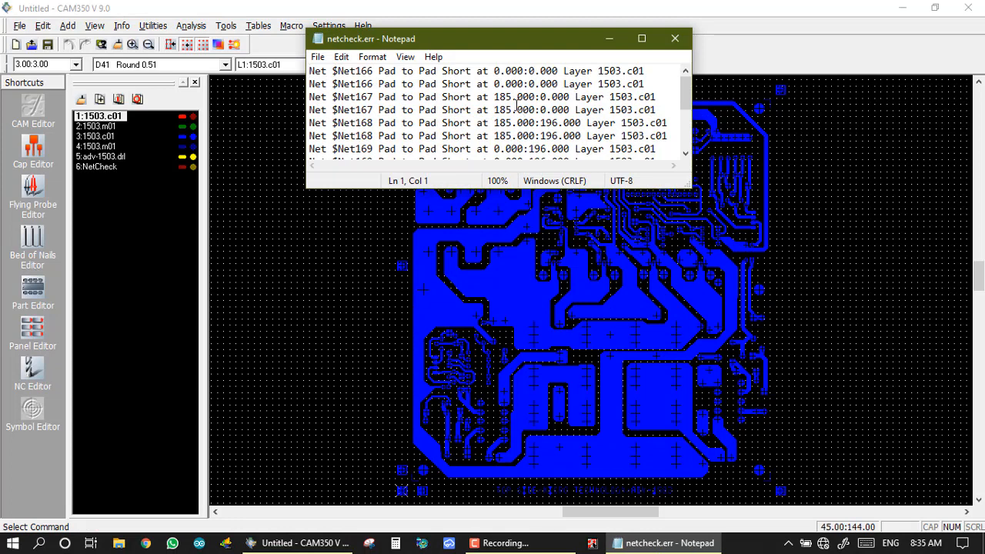
double_click(457, 36)
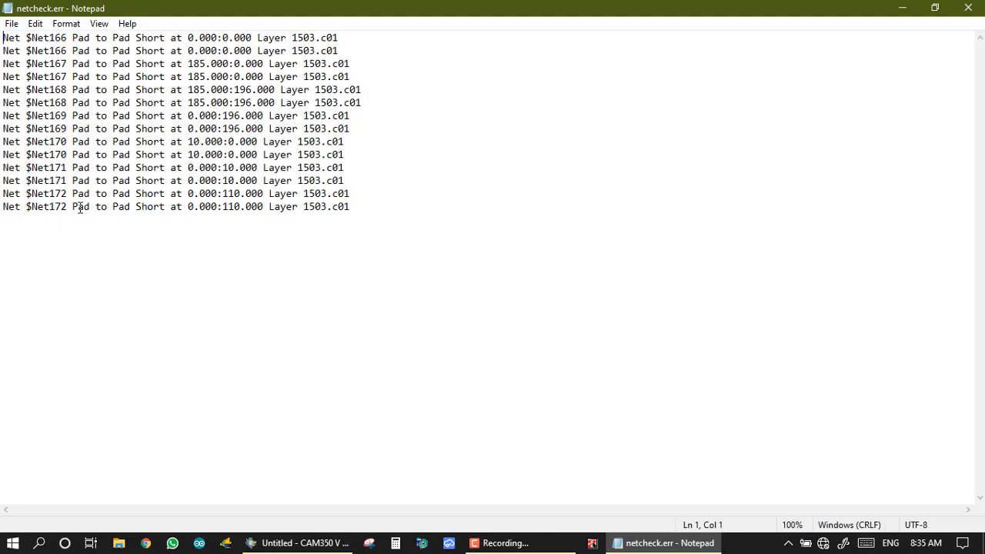
click(969, 9)
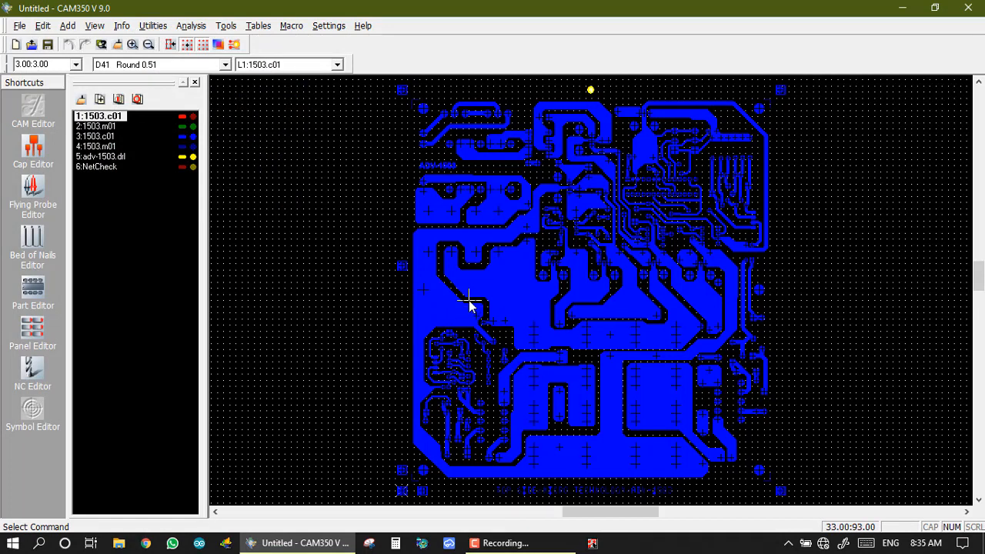
Step: Isolate the NetCheck layer with the grid hidden and set its draw and flash colors to bright green
double_click(109, 168)
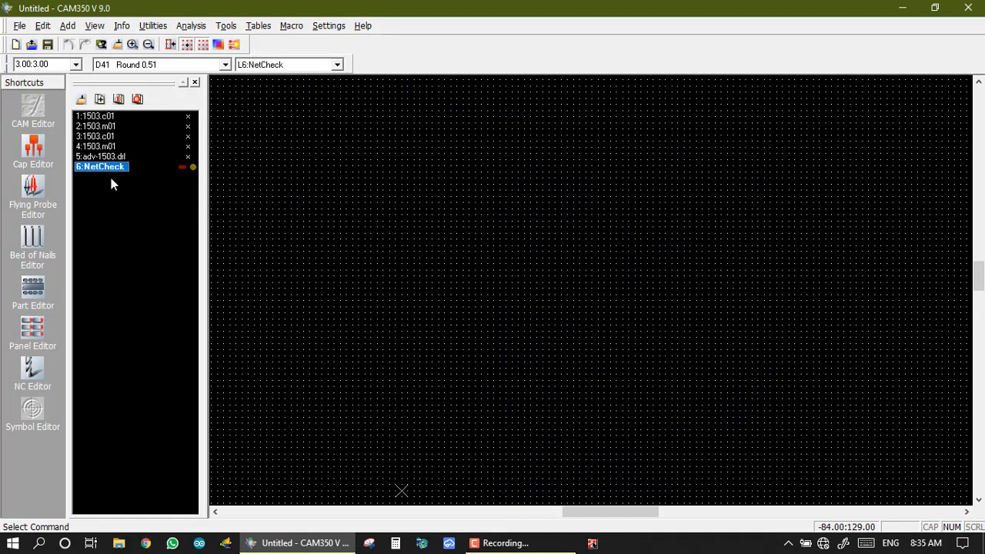
click(181, 167)
click(210, 198)
click(191, 167)
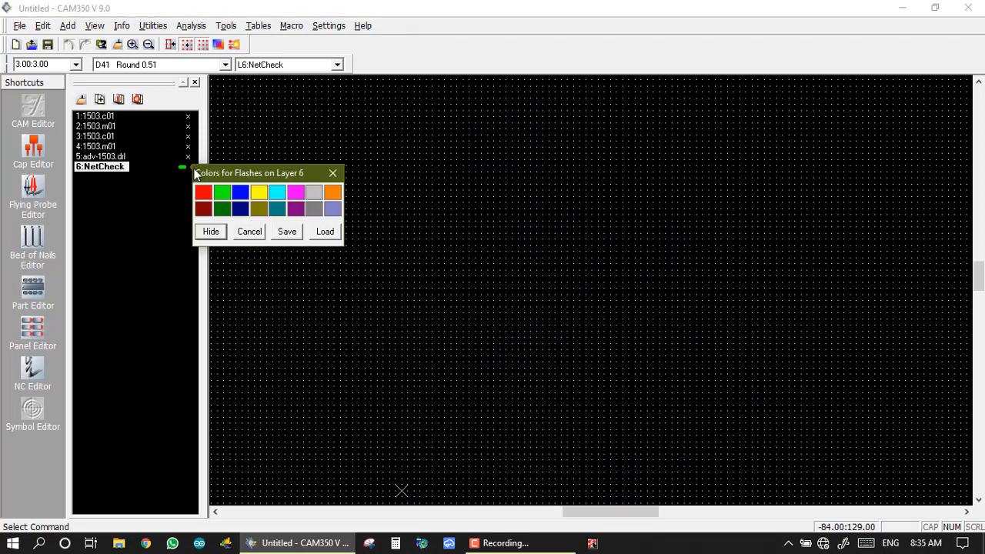
click(214, 197)
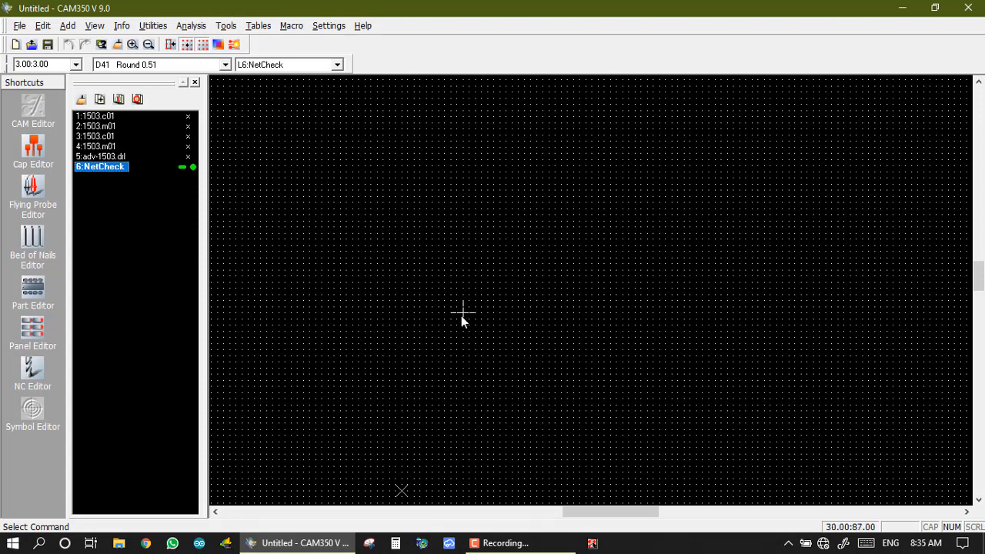
key(g)
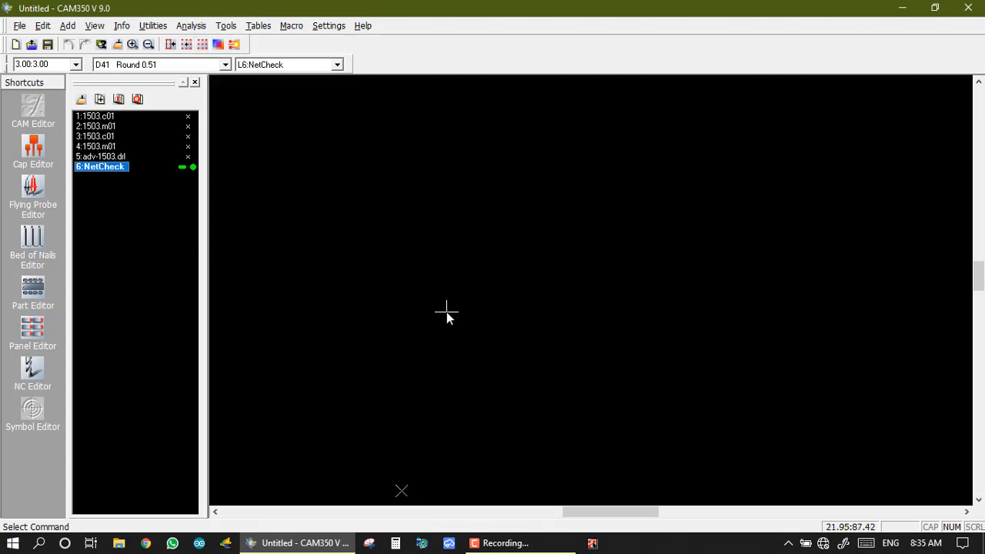
Step: Isolate the top layer 1:1503.c01 and examine the TOP SIDE label below the board and the ADV-1503 marking
click(106, 117)
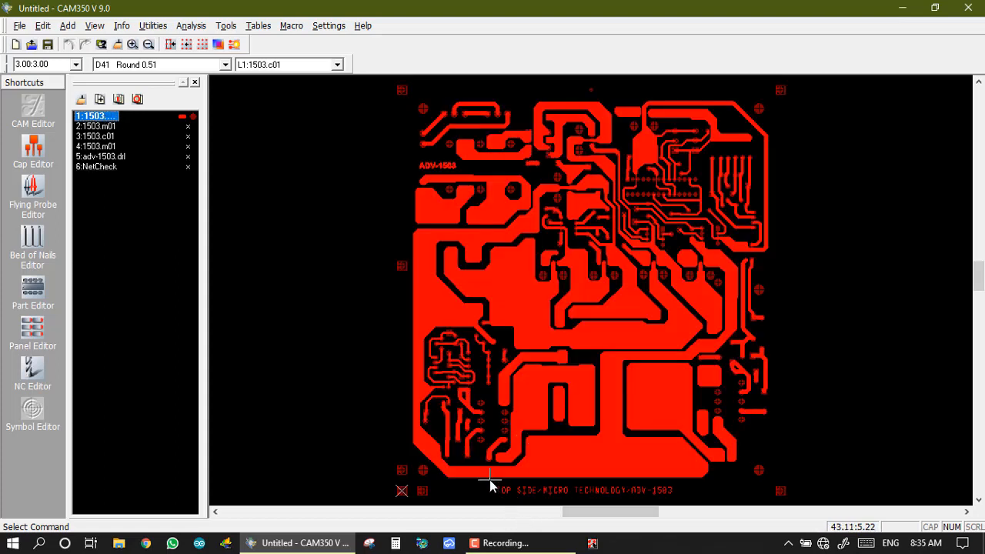
scroll(591, 290, up, 5)
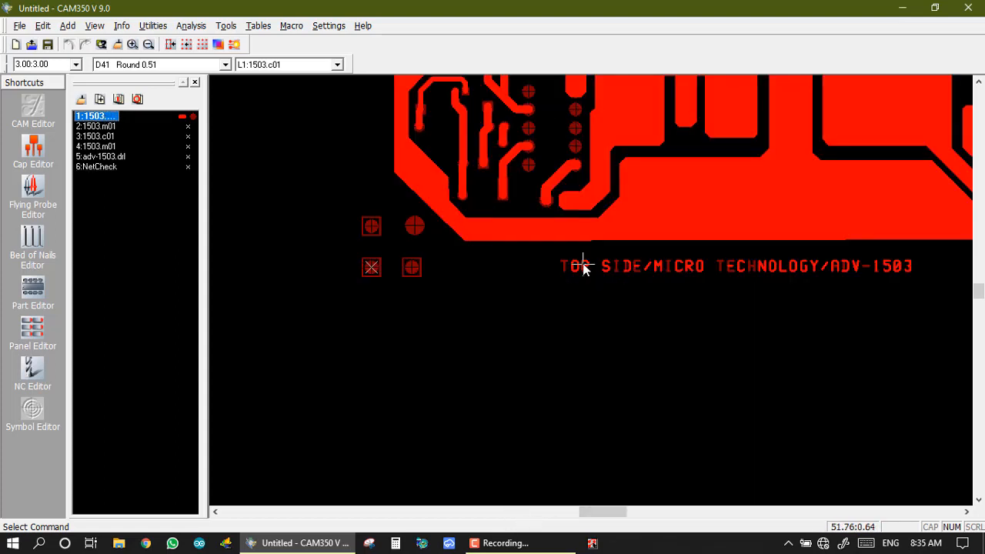
scroll(591, 290, down, 1)
scroll(591, 292, down, 1)
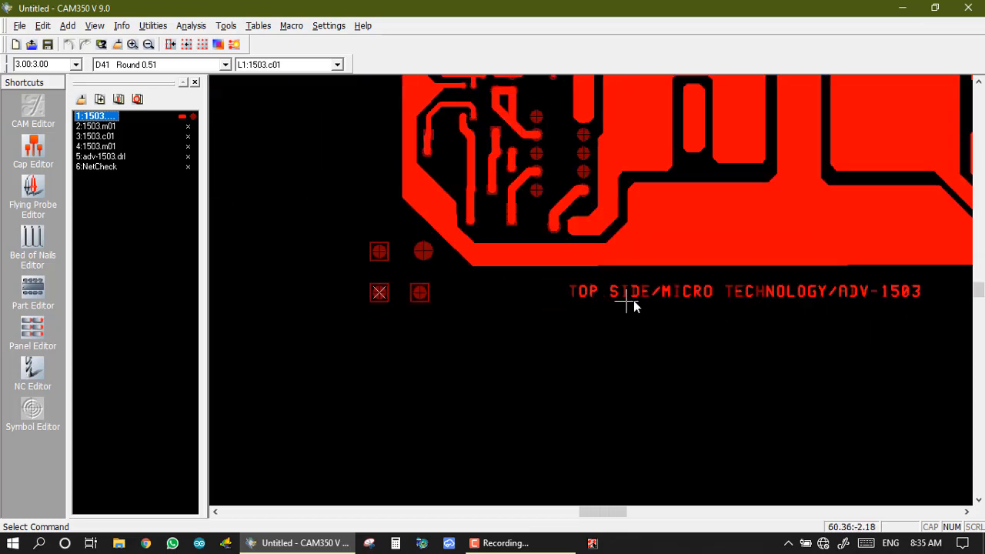
scroll(589, 292, up, 2)
scroll(591, 290, down, 1)
scroll(591, 290, down, 4)
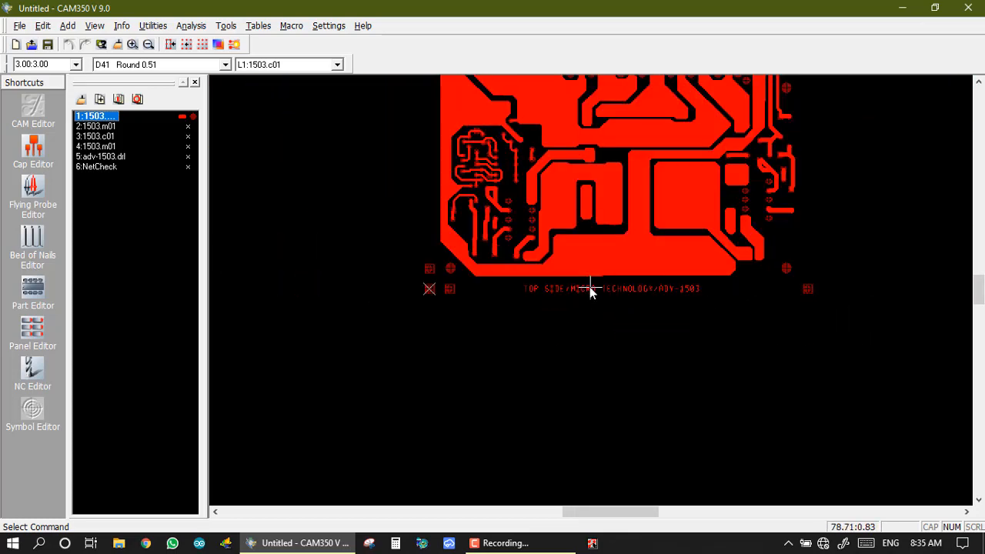
scroll(589, 288, up, 3)
scroll(591, 288, up, 1)
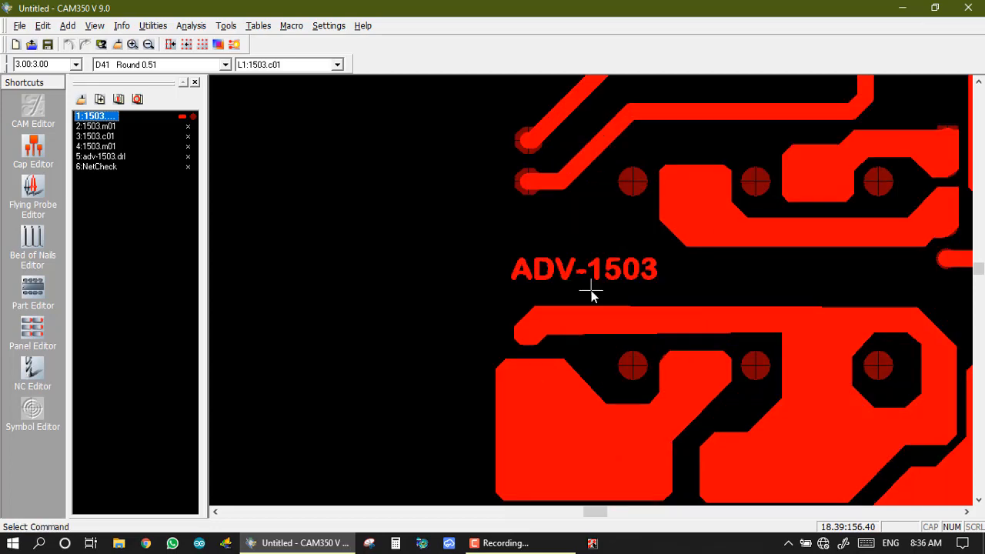
scroll(590, 290, down, 3)
scroll(592, 296, up, 1)
scroll(591, 293, up, 2)
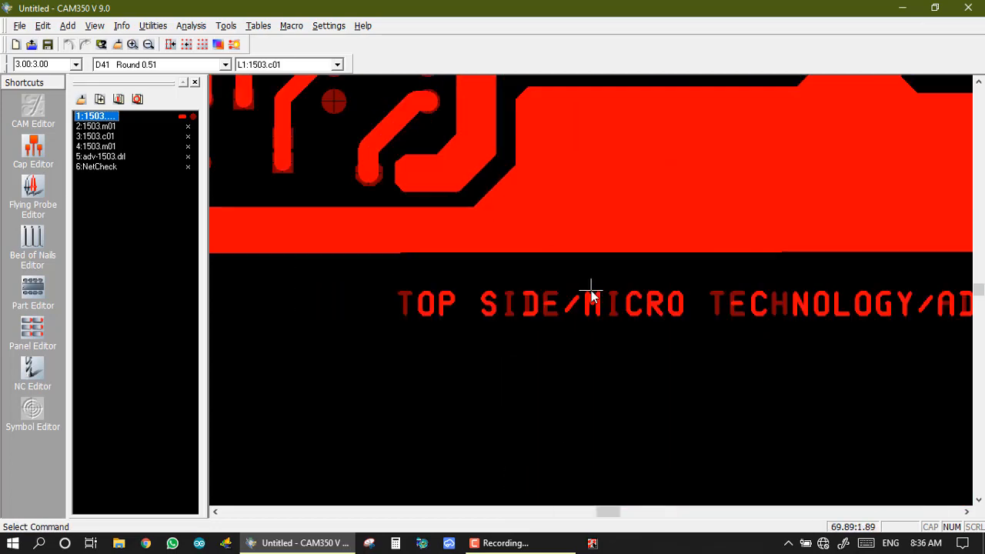
scroll(591, 294, down, 2)
scroll(591, 292, down, 3)
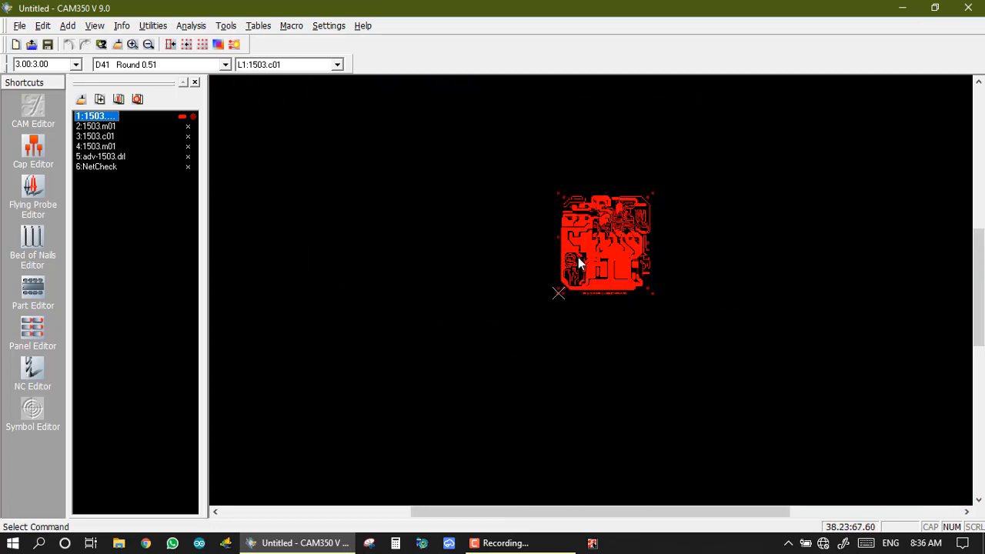
scroll(578, 257, up, 6)
scroll(591, 292, down, 5)
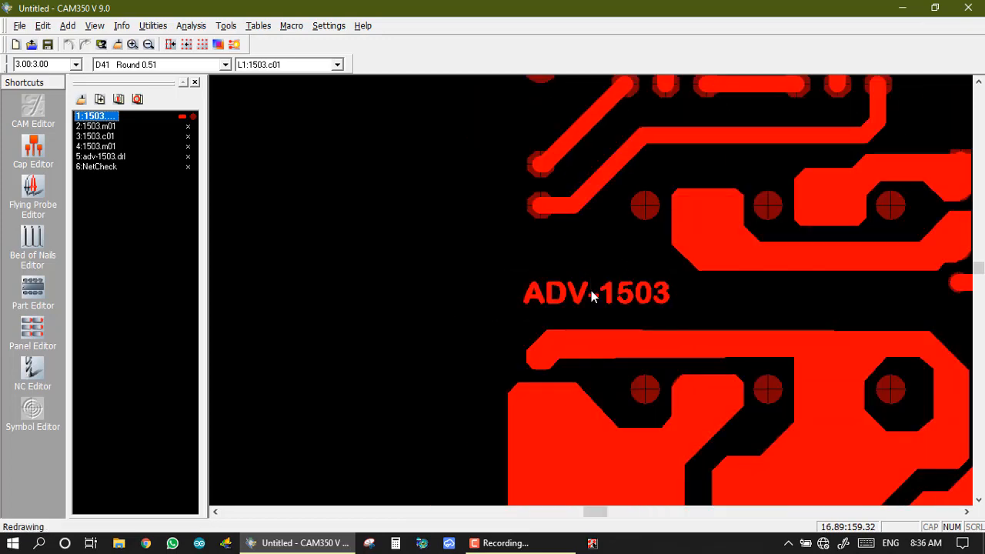
Step: Display layer 3:1503.c01 together with the top layer 1:1503.c01, with the whole board in view
scroll(590, 293, up, 2)
scroll(591, 292, down, 2)
scroll(592, 296, down, 2)
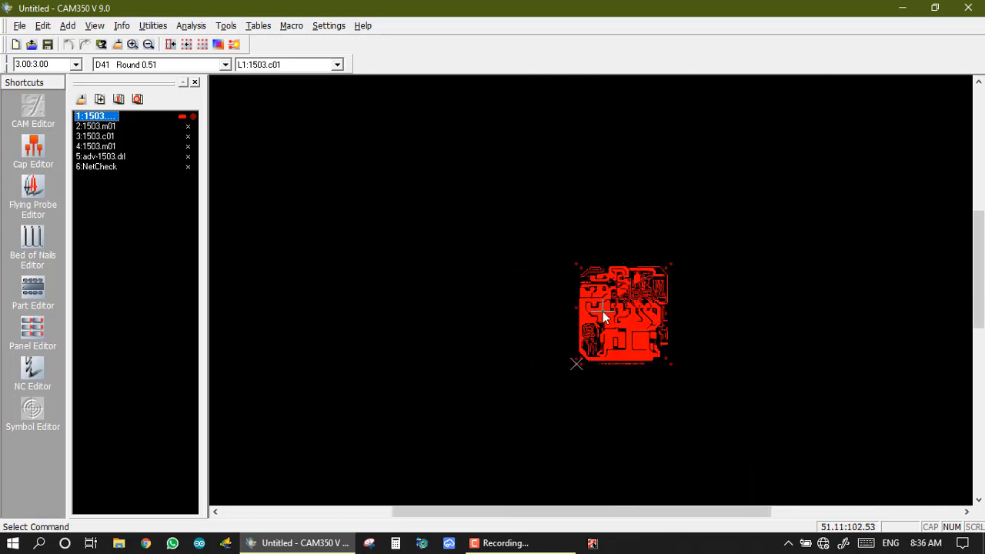
scroll(598, 318, up, 3)
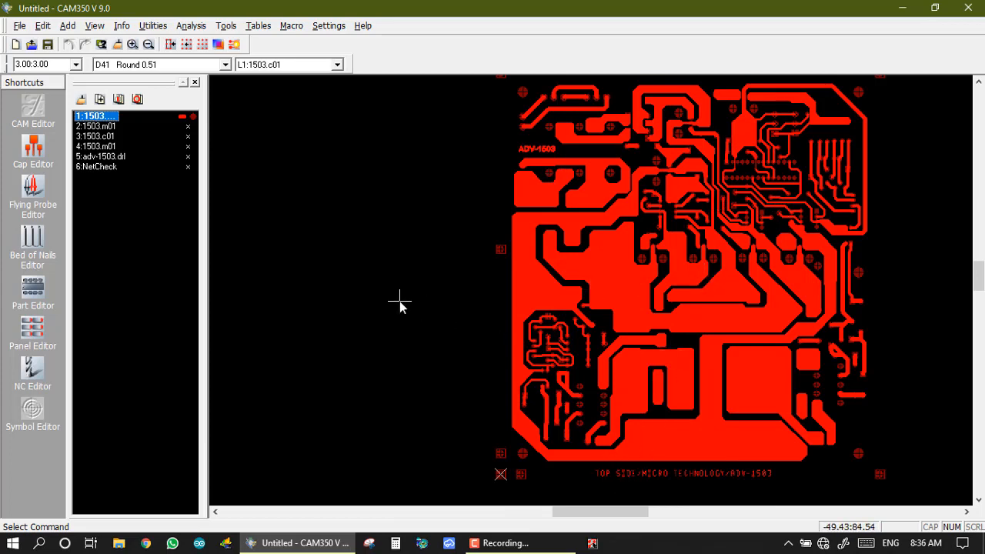
middle_click(690, 273)
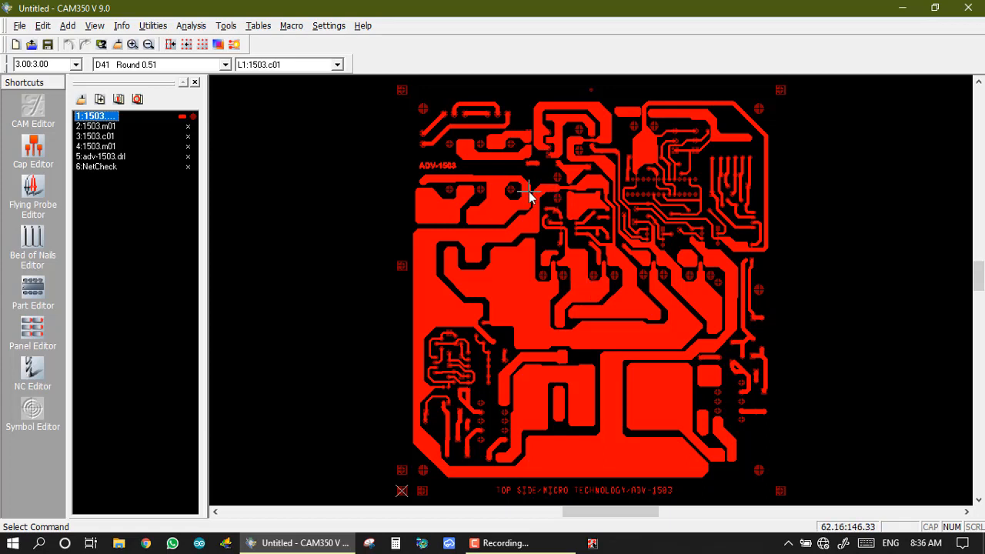
click(106, 136)
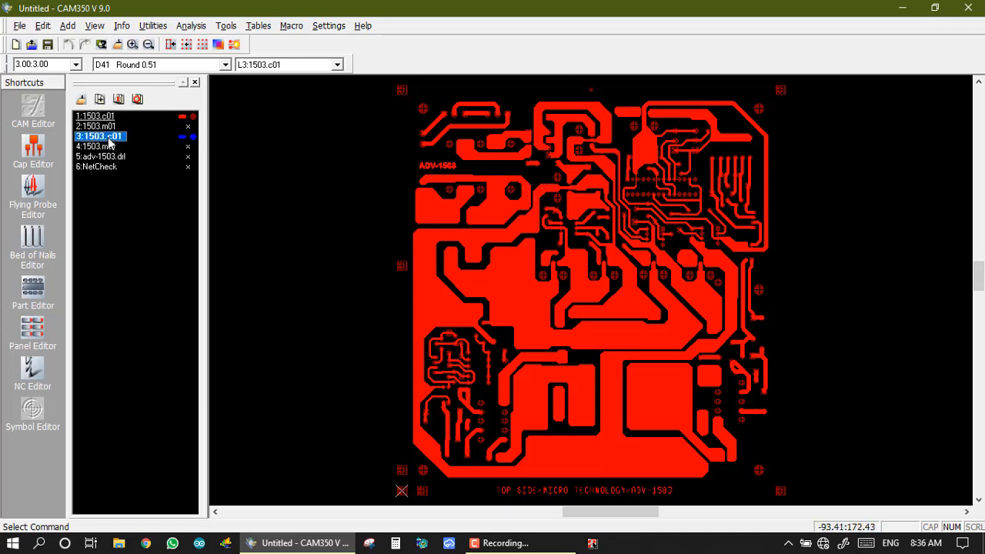
Step: Delete the ADV-1503 marking and the TOP SIDE/MICRO TECHNOLOGY/ADV-1503 label below the board from the displayed copper layers
click(44, 27)
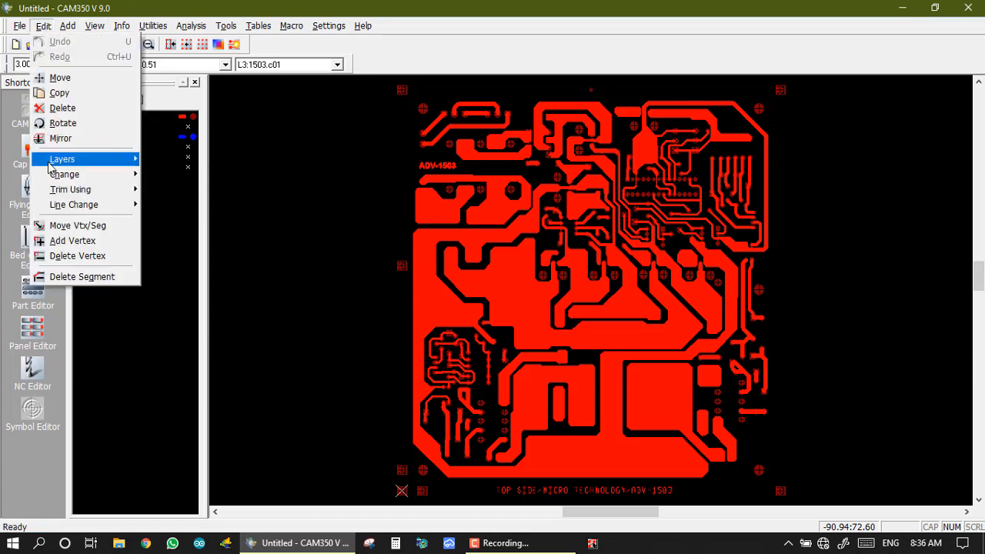
click(67, 109)
key(w)
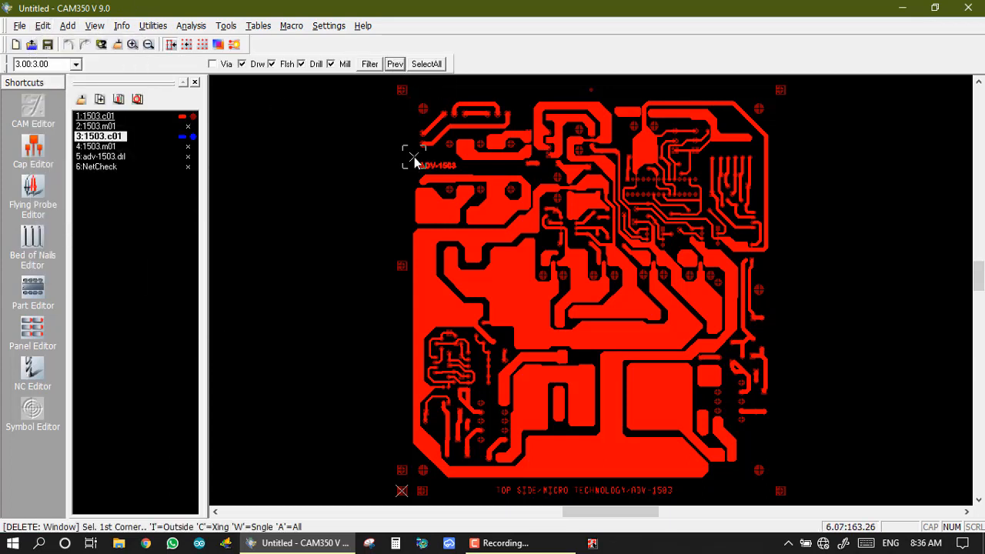
click(414, 159)
click(459, 176)
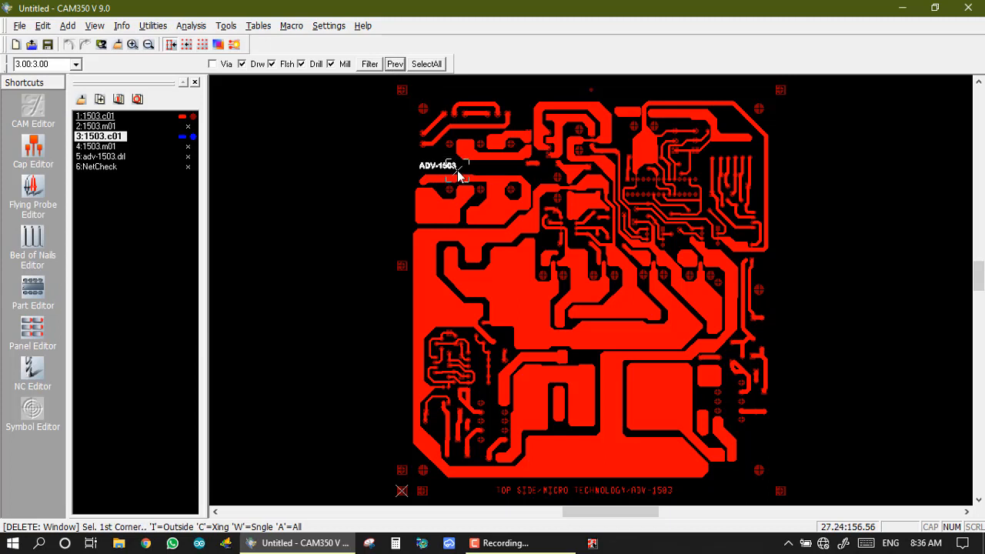
click(491, 493)
click(687, 498)
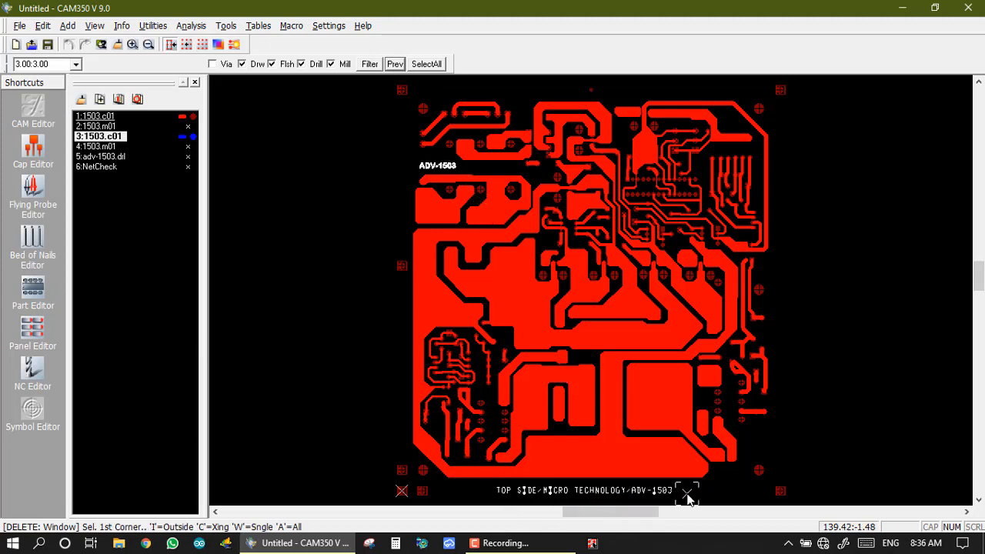
right_click(669, 500)
key(Return)
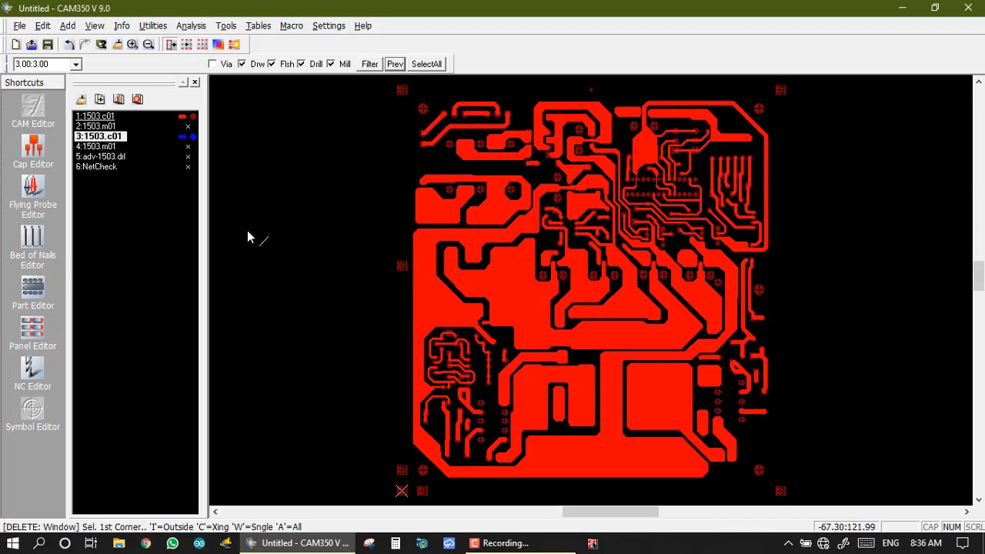
key(Escape)
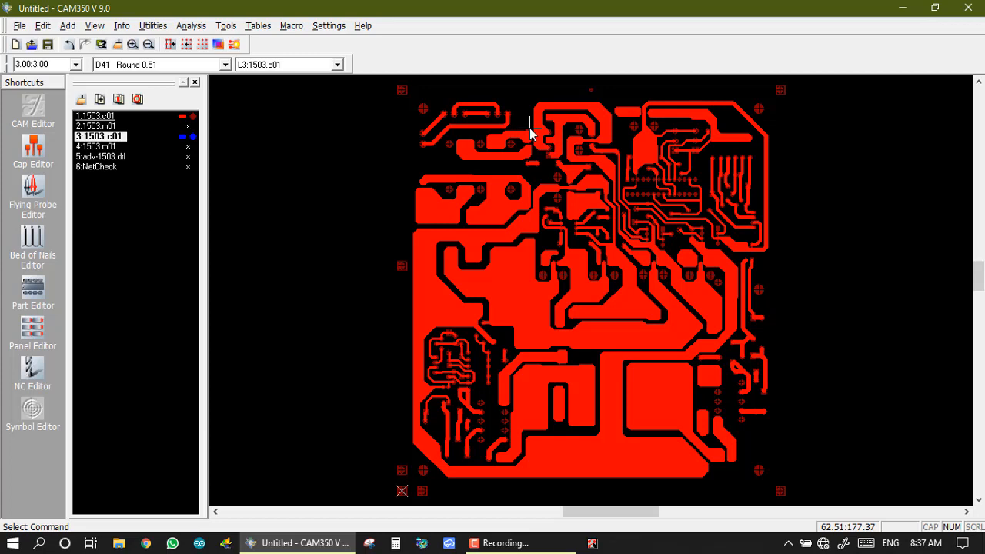
Step: Run a True Shape net check for shorts on all nets, and review the netcheck.err report and the isolated NetCheck layer
click(192, 26)
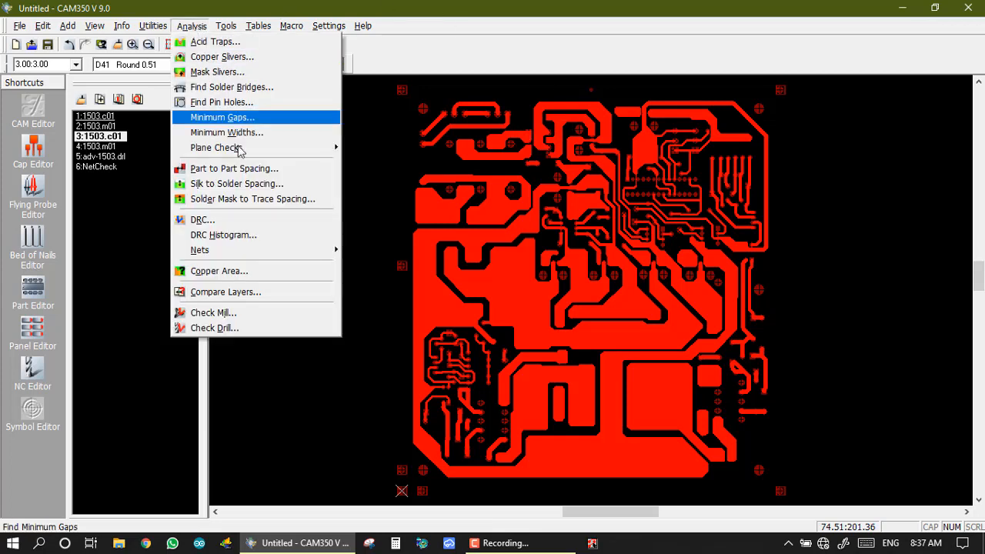
mouse_move(284, 249)
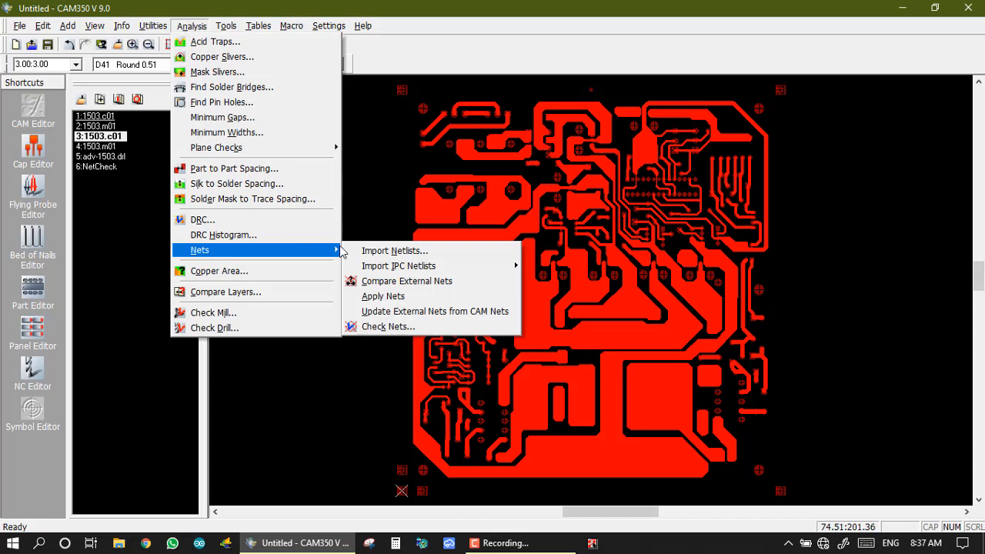
click(385, 326)
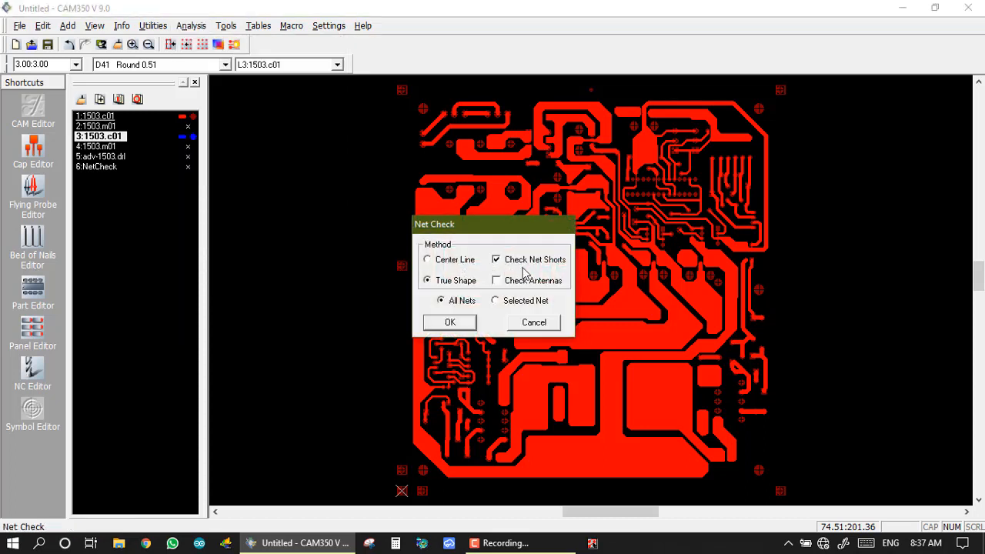
click(450, 326)
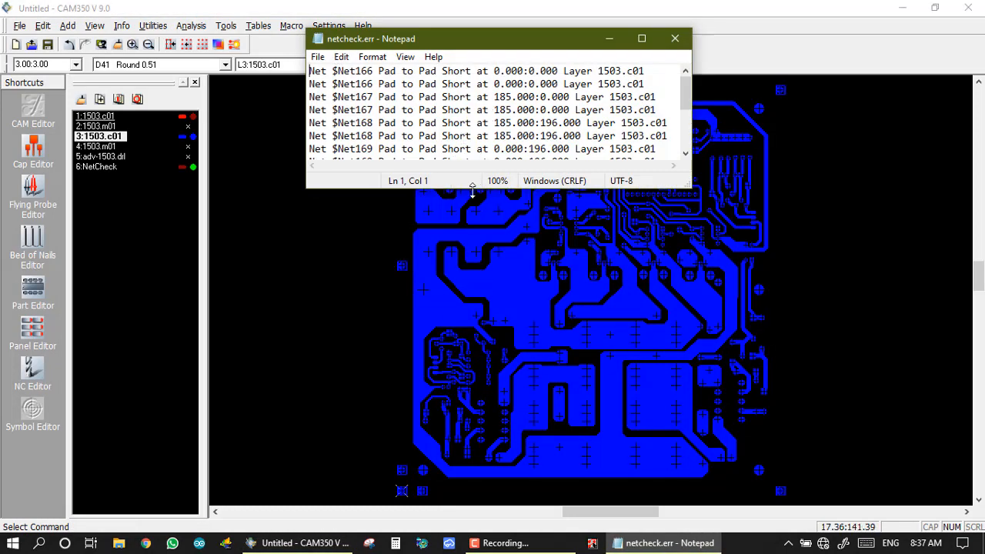
drag(469, 190, 469, 365)
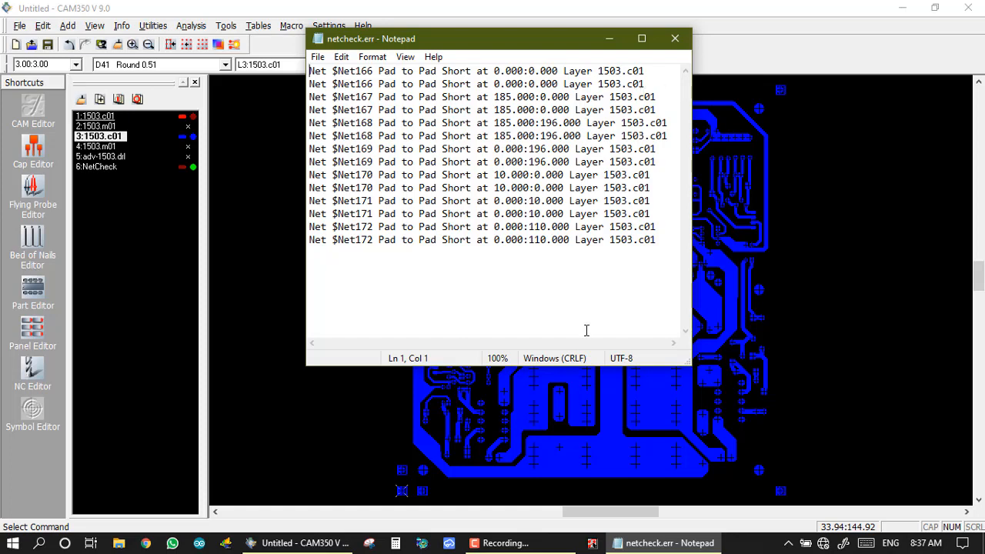
click(675, 38)
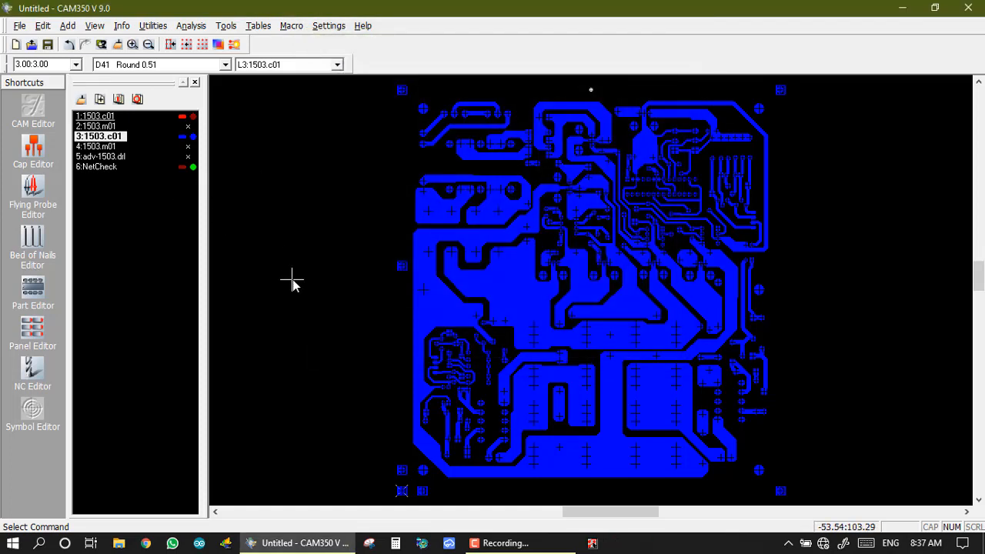
click(100, 169)
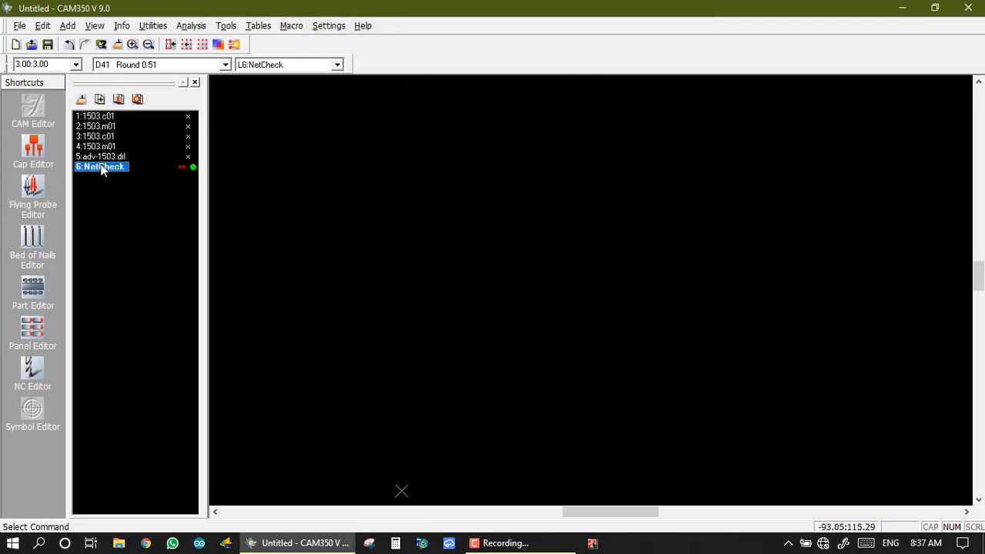
Step: Display both mask layers, 2:1503.m01 and 4:1503.m01, together with the two 1503.c01 copper layers
click(104, 150)
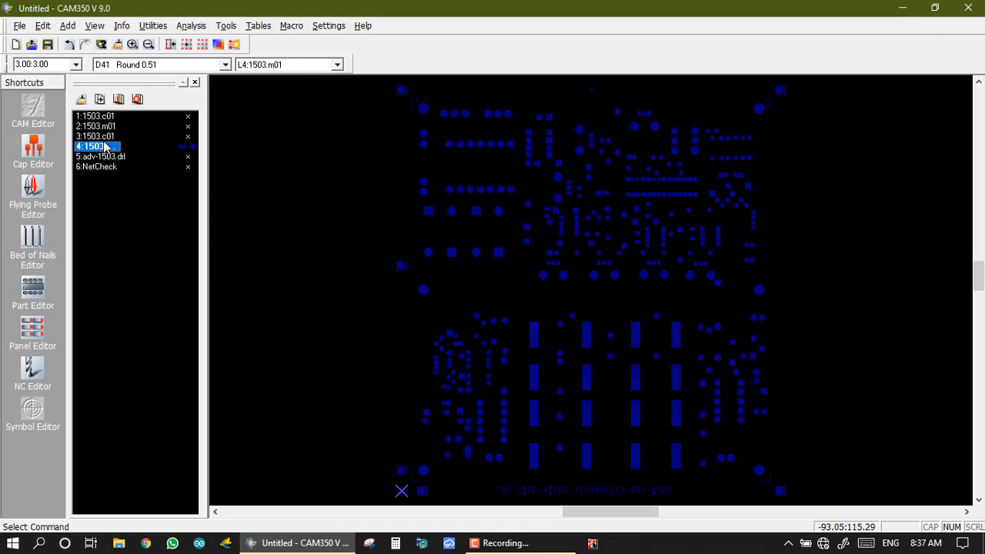
click(103, 127)
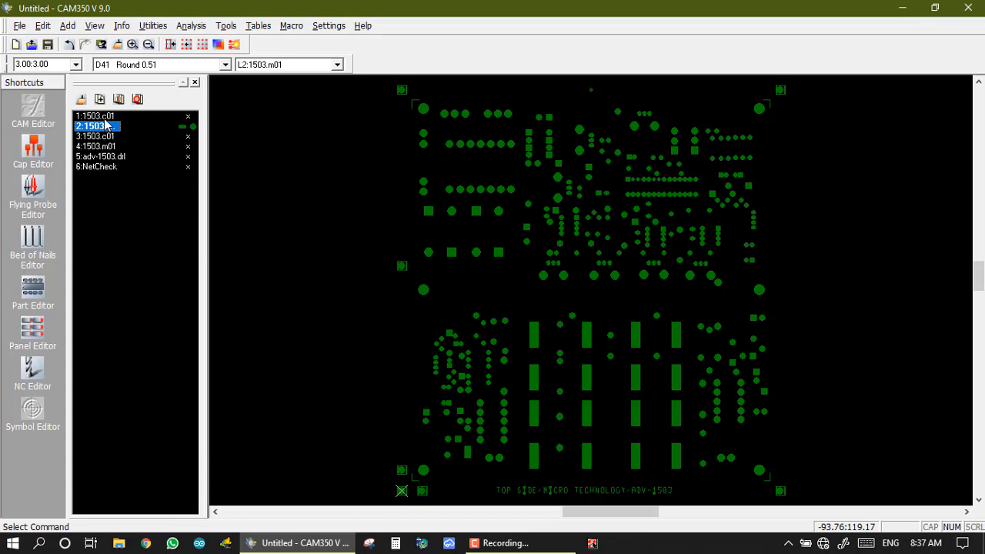
click(105, 118)
click(103, 137)
click(102, 128)
click(103, 146)
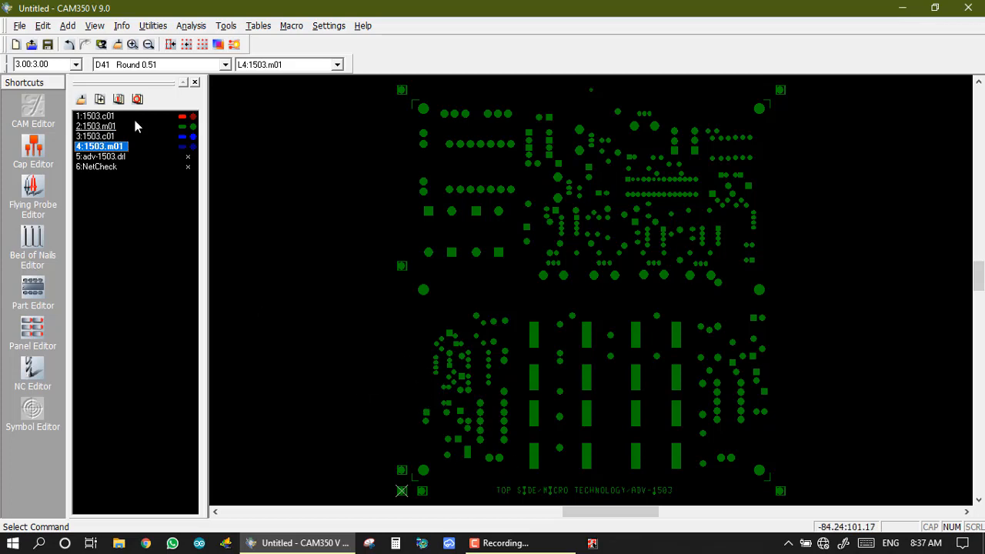
Step: Delete the TOP SIDE label text below the board from the displayed mask and copper layers using a selection window
click(44, 24)
click(43, 25)
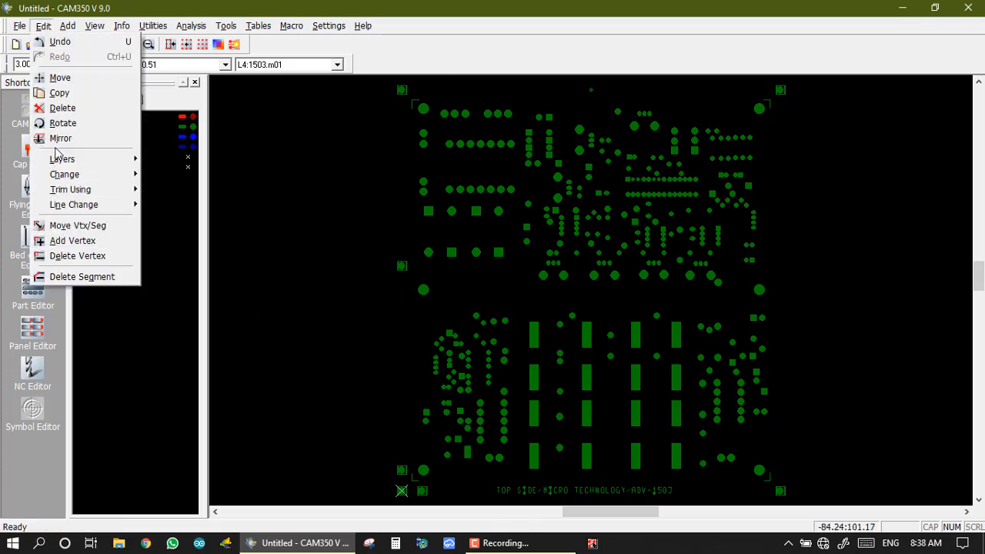
click(65, 114)
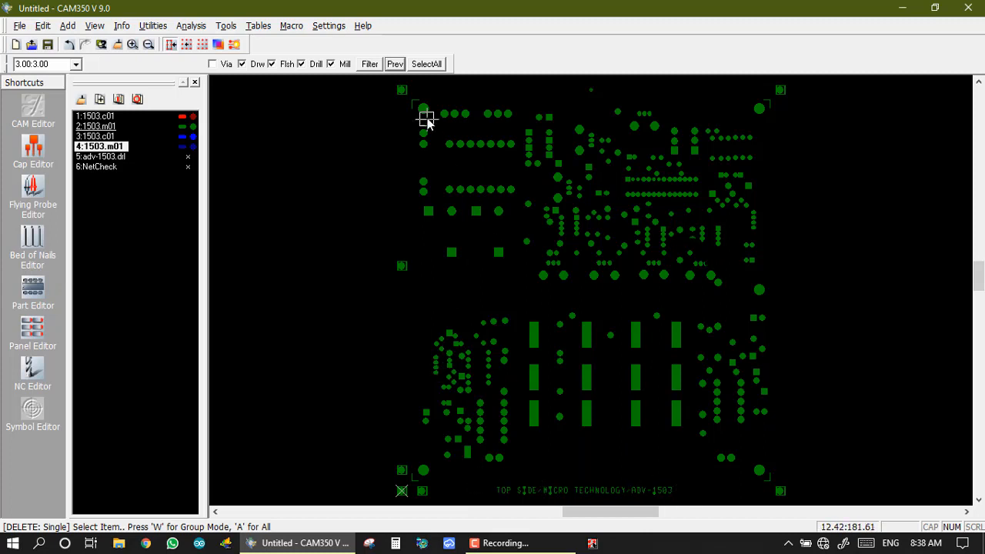
key(w)
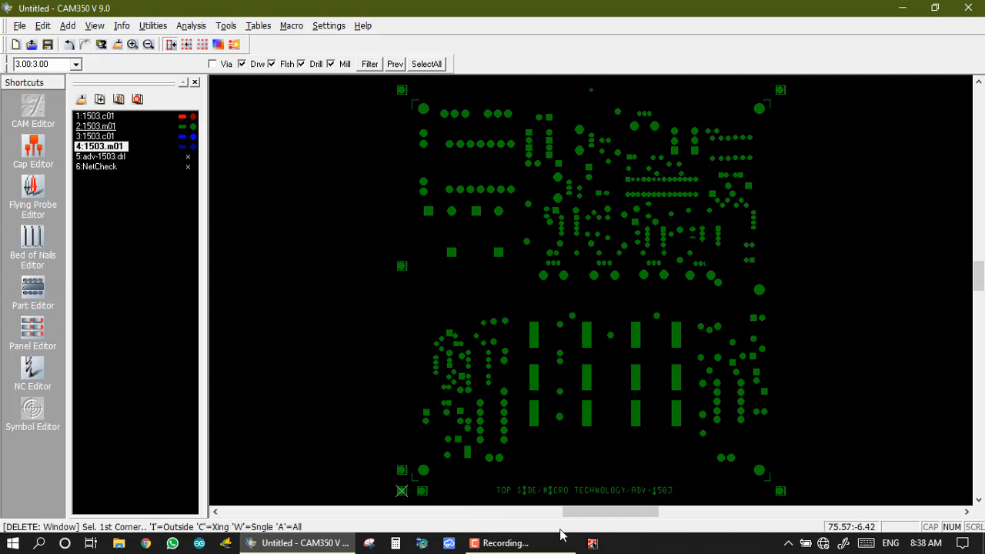
click(488, 479)
click(682, 504)
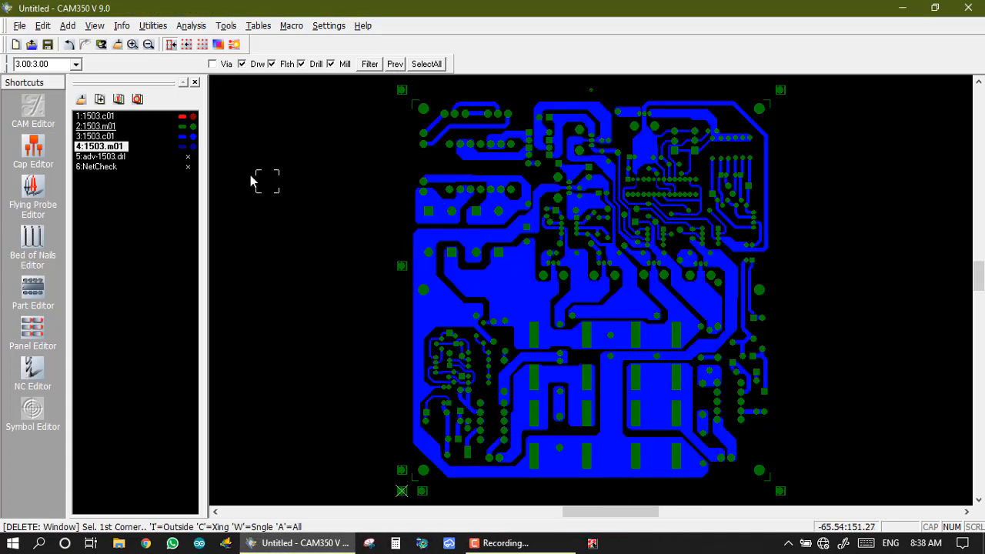
Step: Remove the NetCheck layer from the layer list and accept that the removal is permanent
click(93, 167)
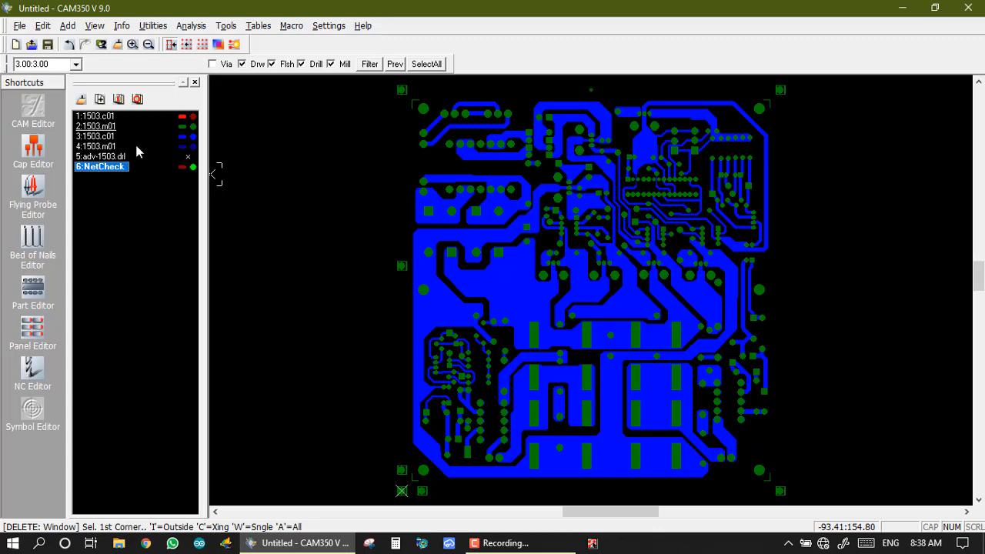
click(38, 26)
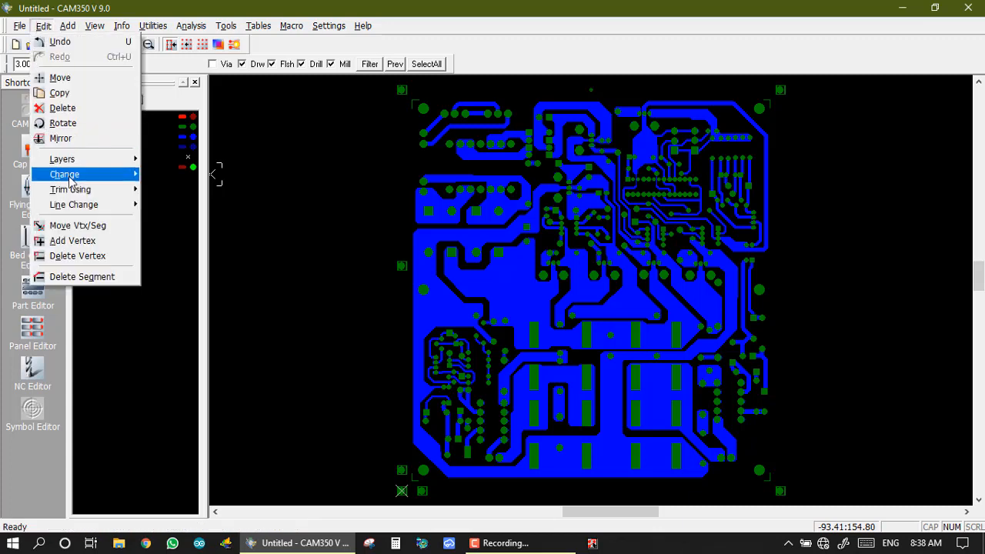
mouse_move(86, 166)
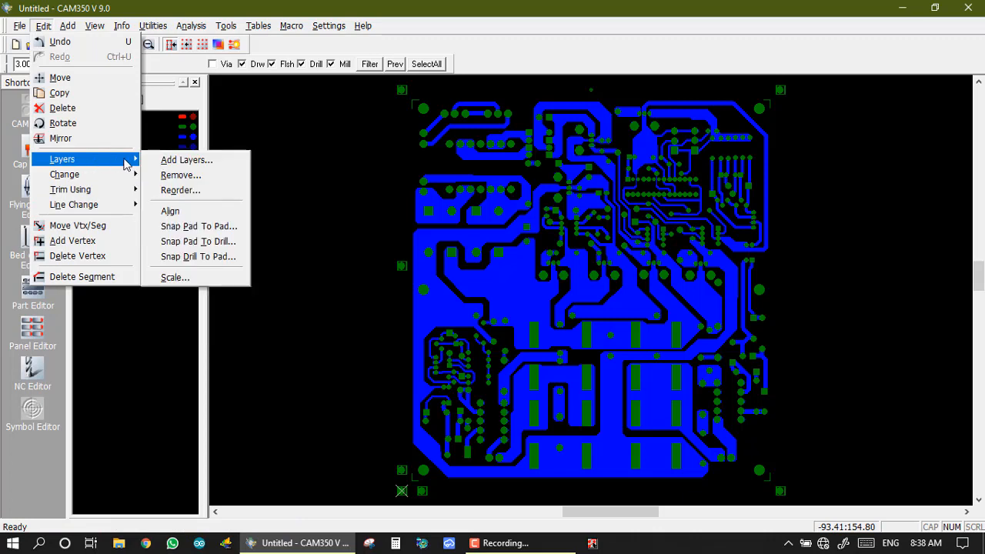
click(174, 175)
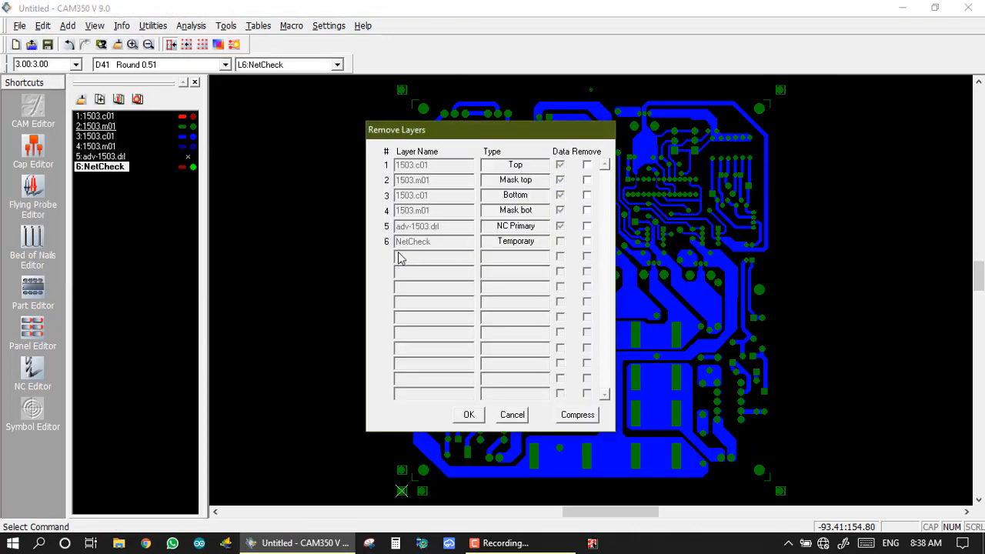
click(584, 242)
click(467, 414)
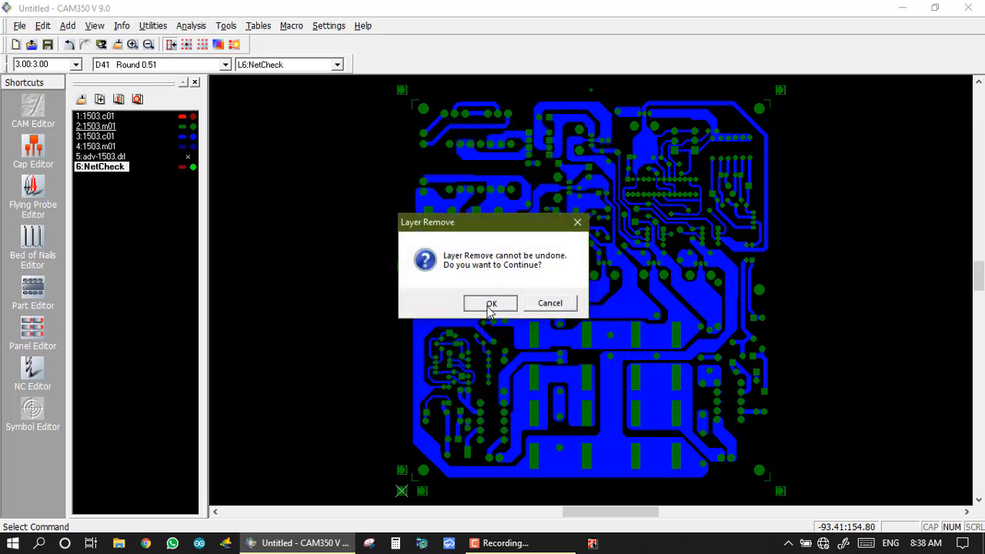
click(489, 303)
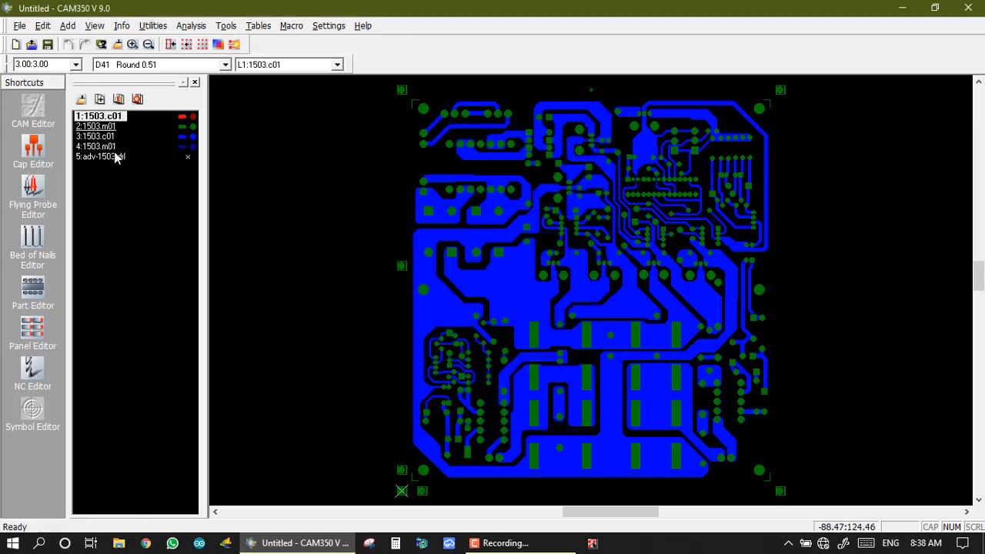
Step: Rerun the net check on all nets, review the netcheck.err report and isolate the new NetCheck layer
click(191, 25)
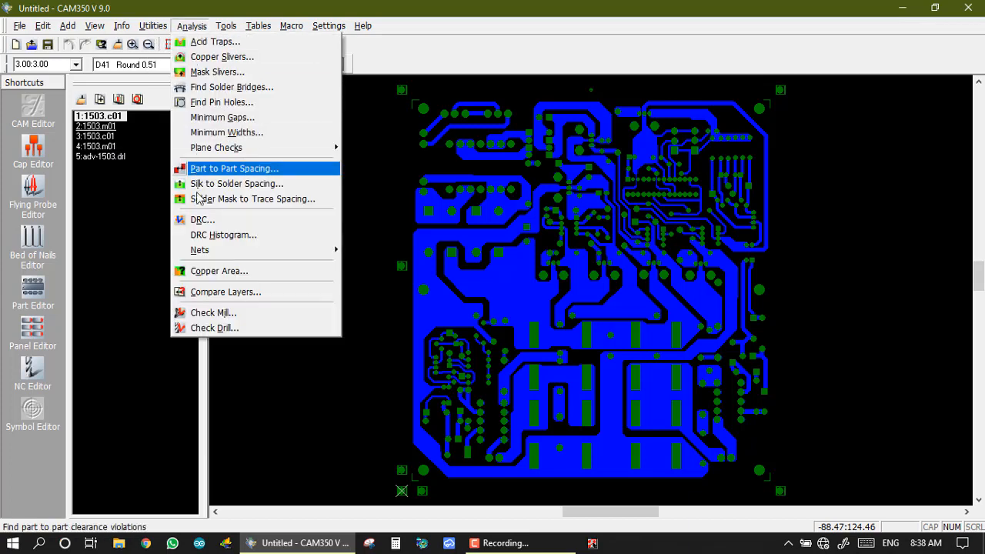
mouse_move(239, 250)
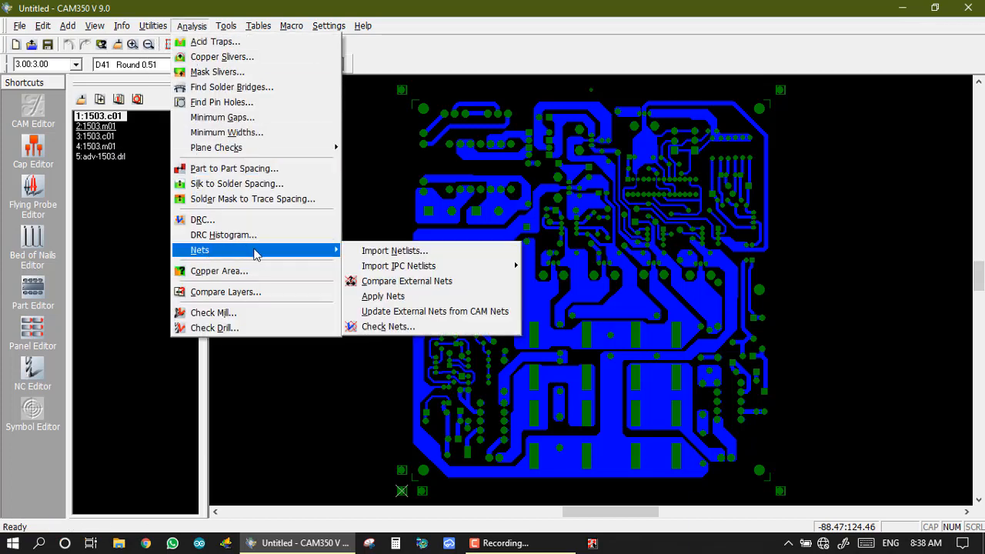
click(385, 327)
click(452, 322)
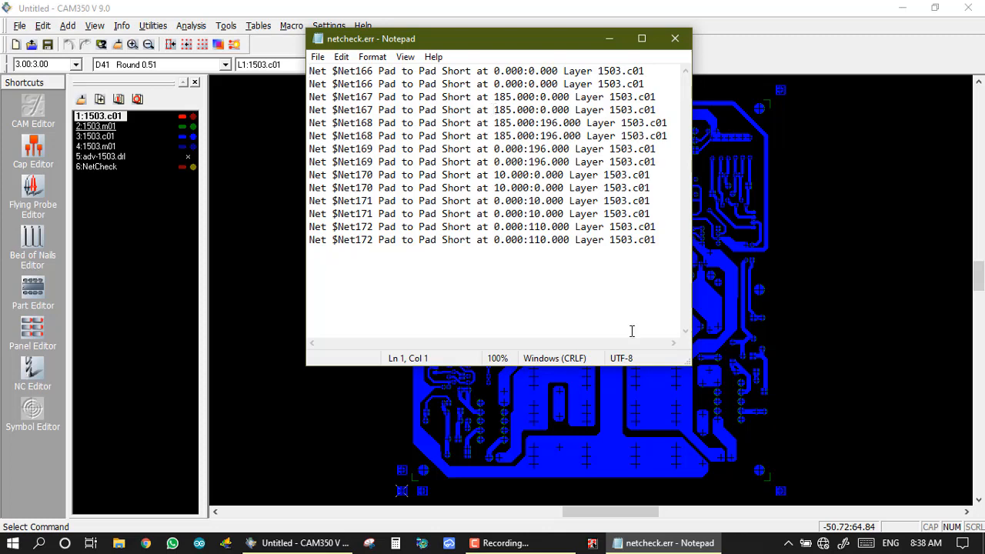
click(675, 40)
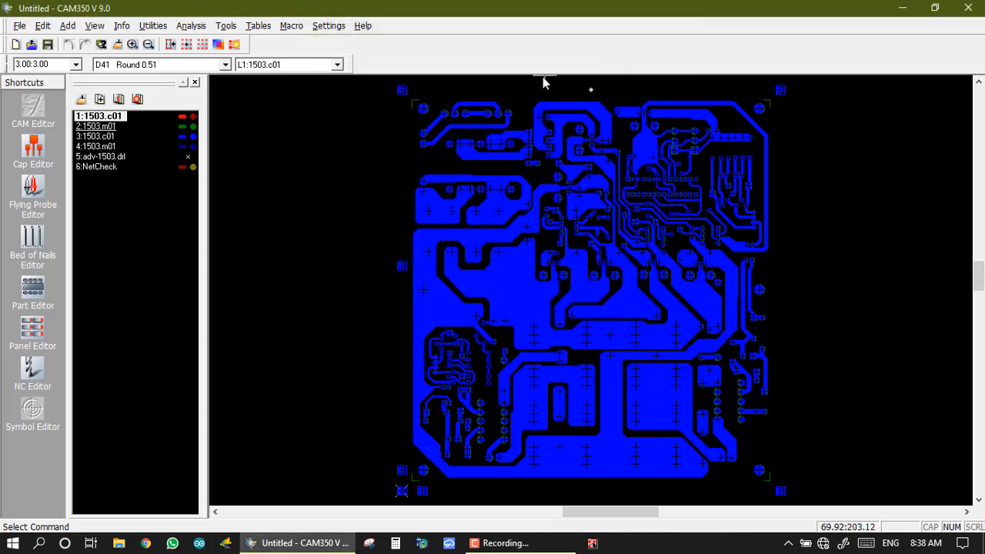
click(87, 167)
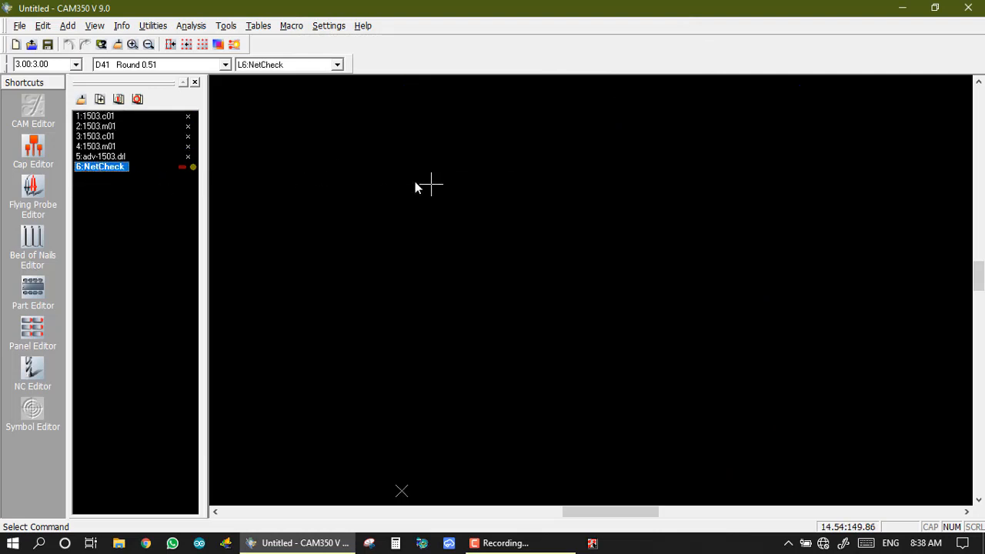
Step: Isolate the 1:1503.c01 copper layer and examine the framed round marks around the outside of the board
click(108, 116)
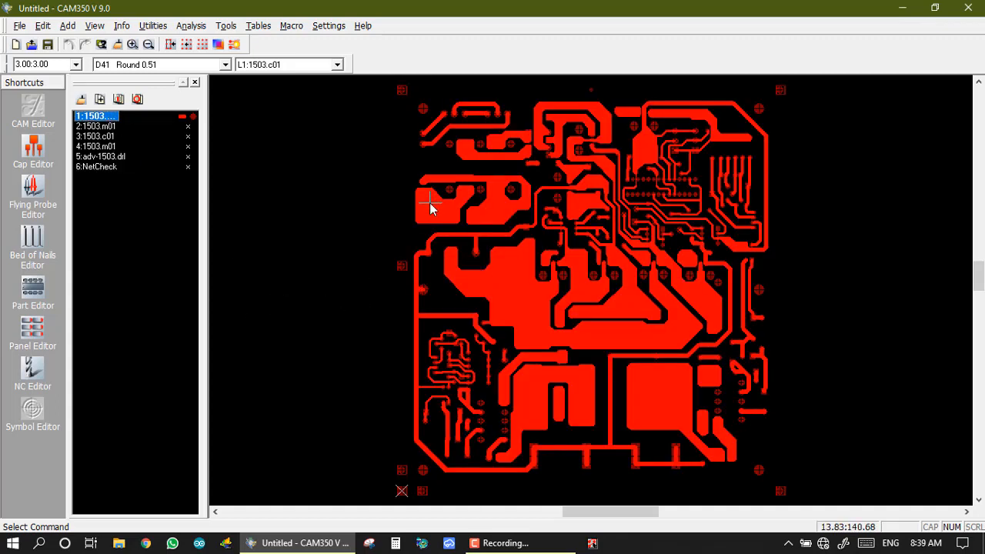
scroll(400, 491, up, 5)
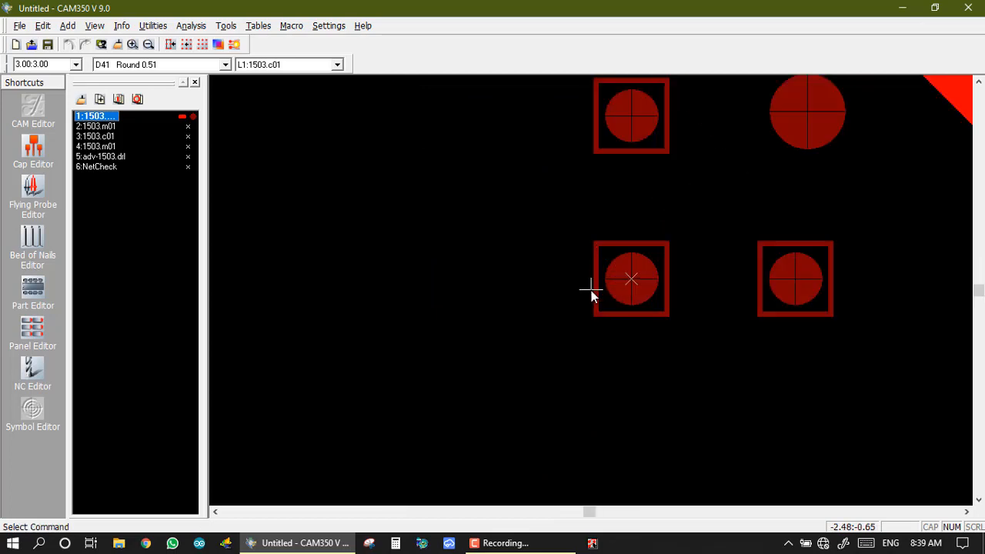
scroll(591, 292, down, 4)
scroll(590, 289, up, 5)
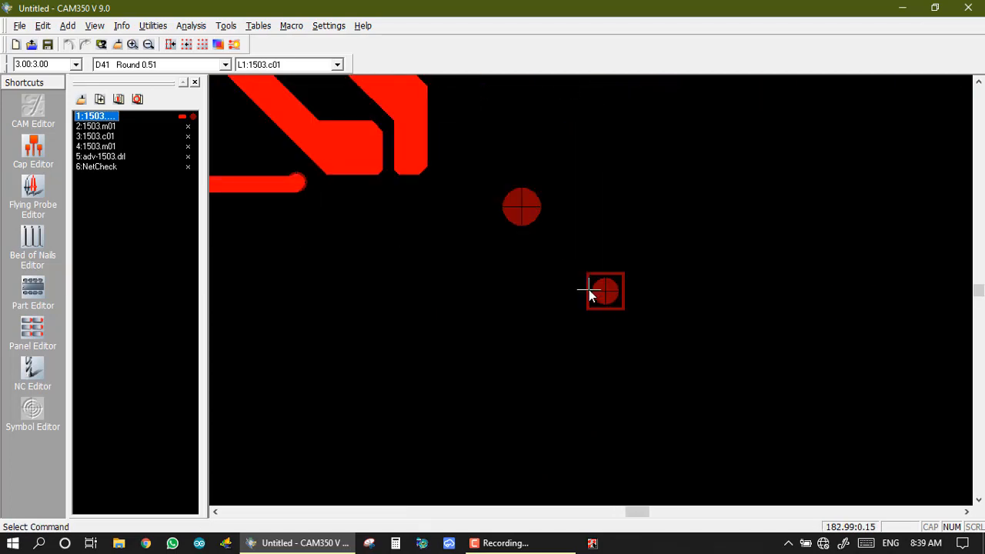
scroll(589, 290, up, 4)
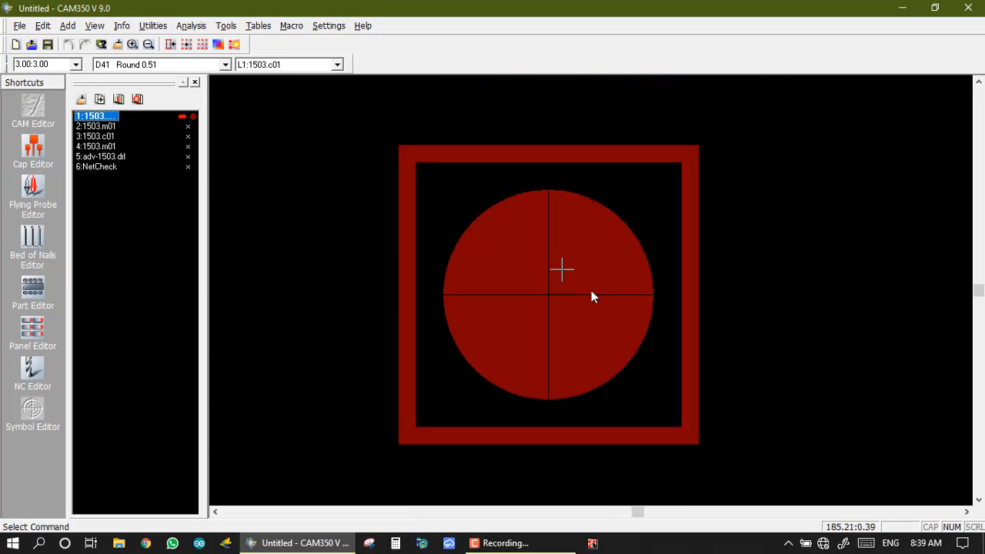
scroll(591, 294, down, 6)
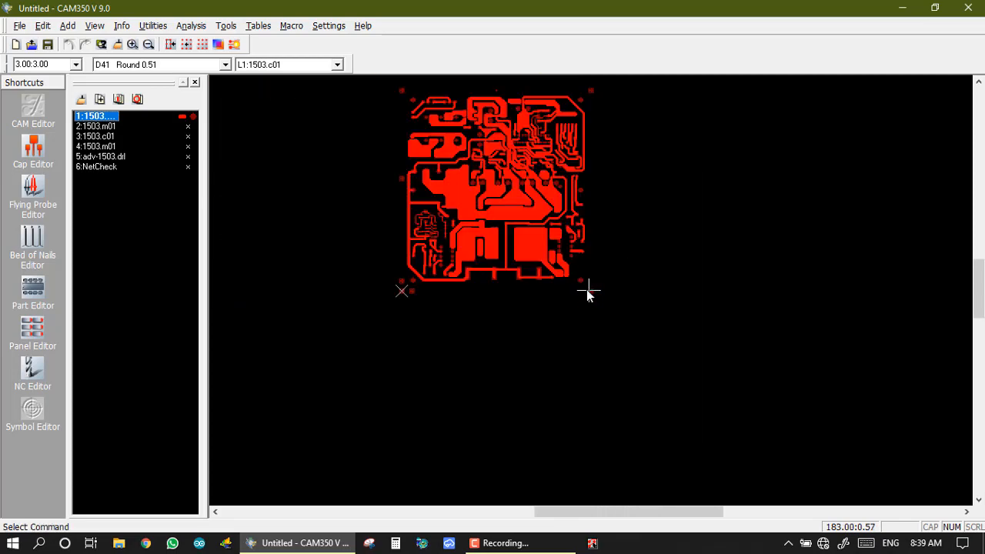
scroll(587, 290, up, 4)
scroll(591, 291, down, 4)
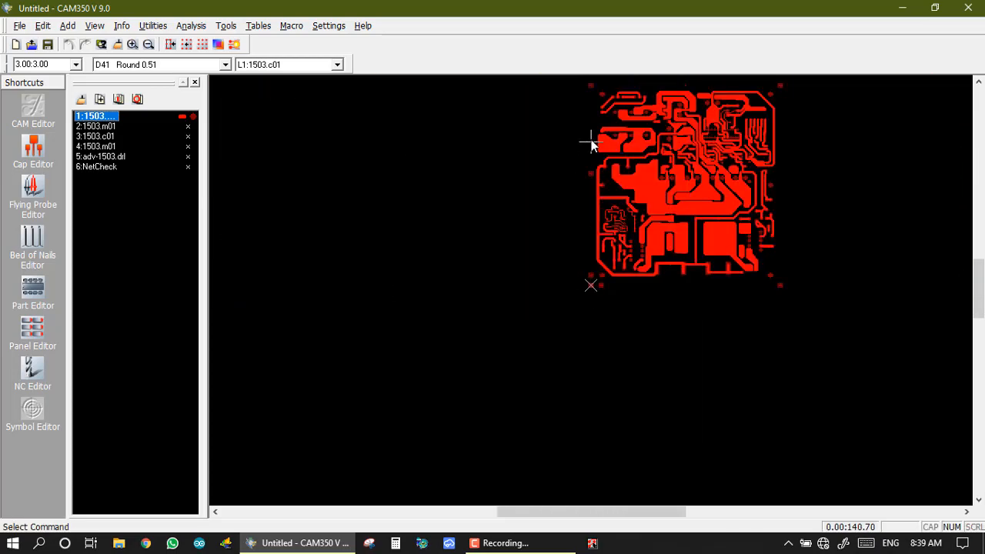
scroll(586, 269, up, 4)
scroll(589, 283, down, 2)
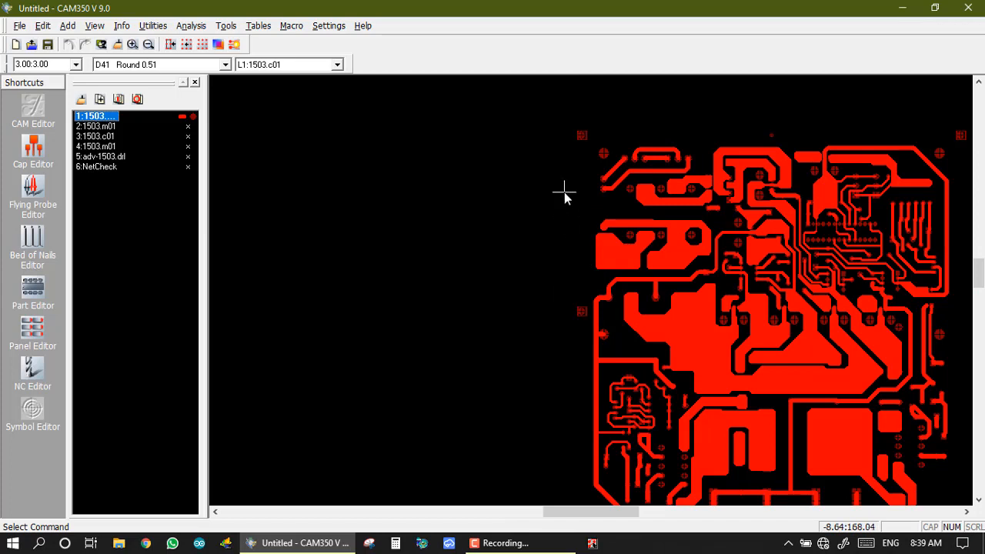
key(Home)
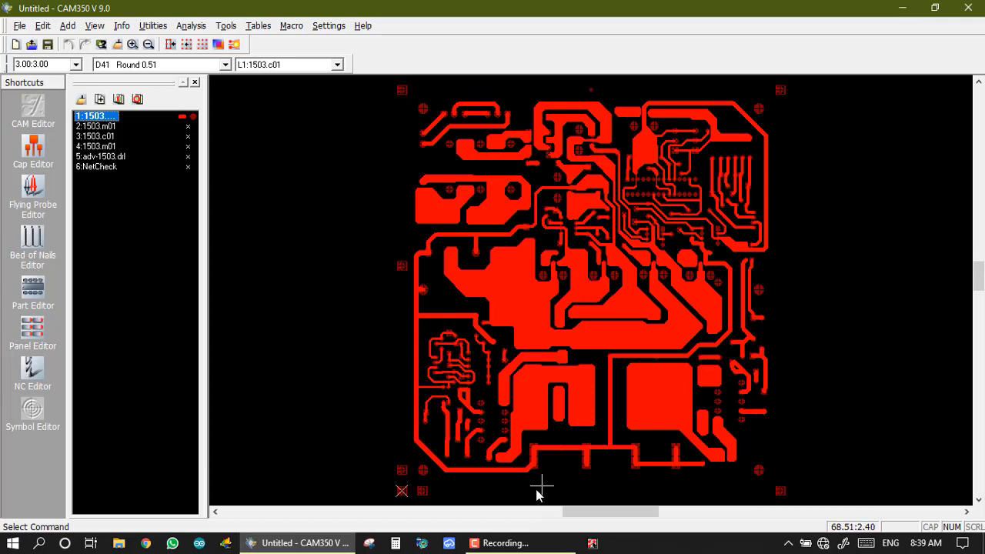
Step: Display layers 2:1503.m01, 3:1503.c01, 4:1503.m01 and 5:adv-1503.drl together with the top copper layer
click(97, 126)
click(96, 137)
click(96, 146)
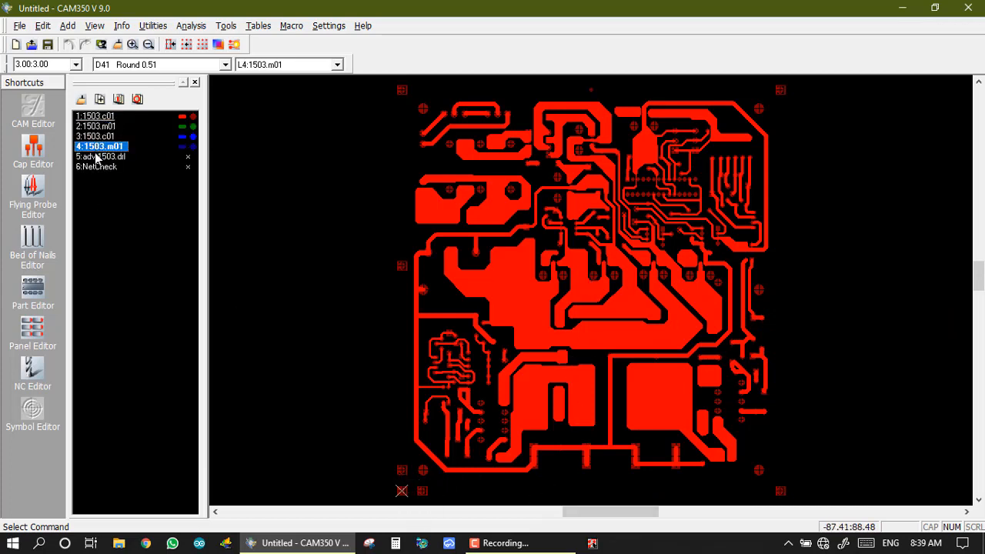
click(100, 156)
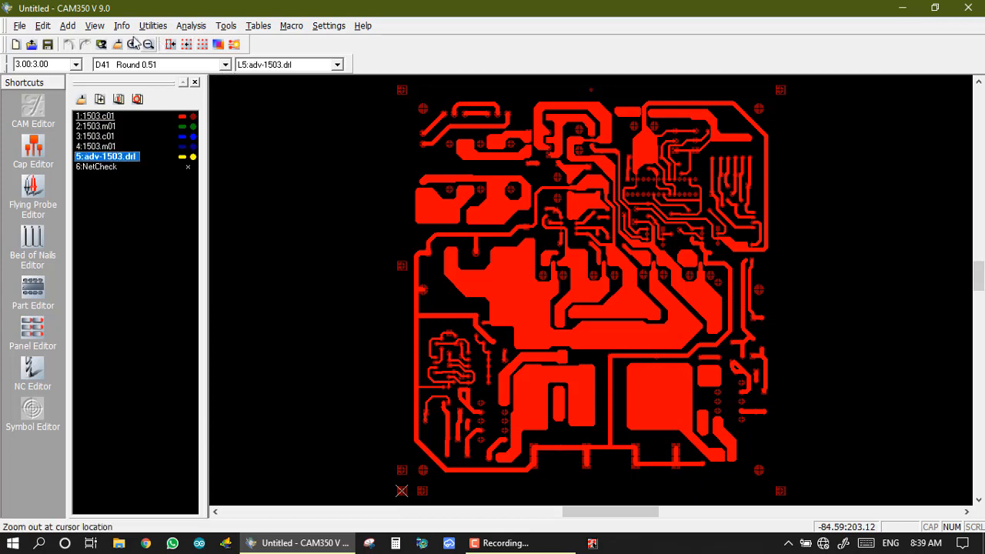
Step: Delete the marks outside the board's corners and above its top edge from the displayed copper, mask and drill layers using selection windows
click(43, 25)
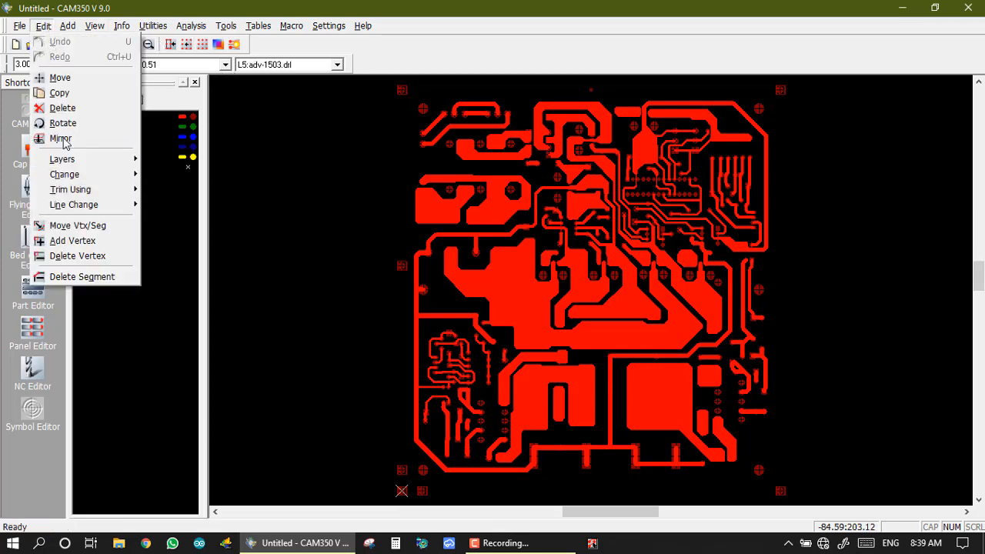
click(68, 107)
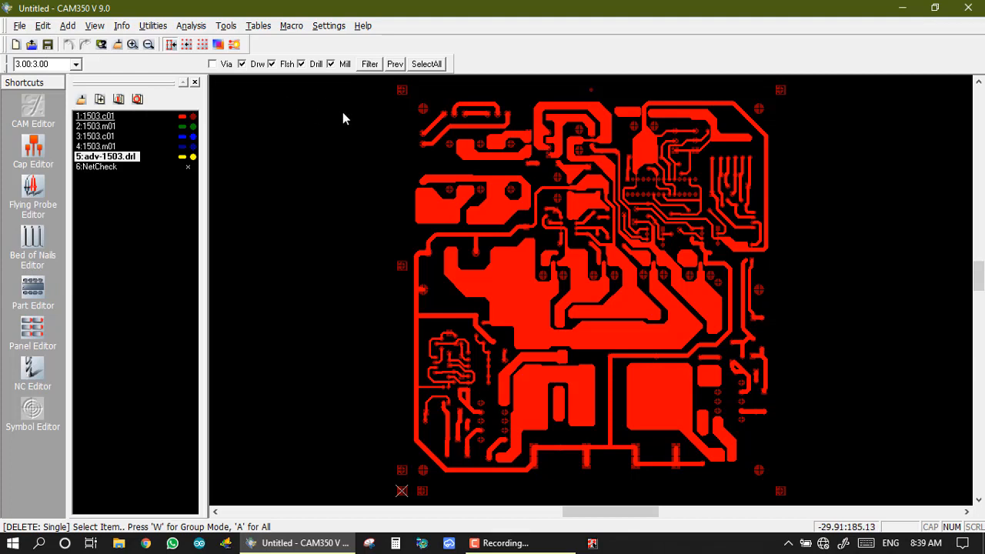
click(382, 77)
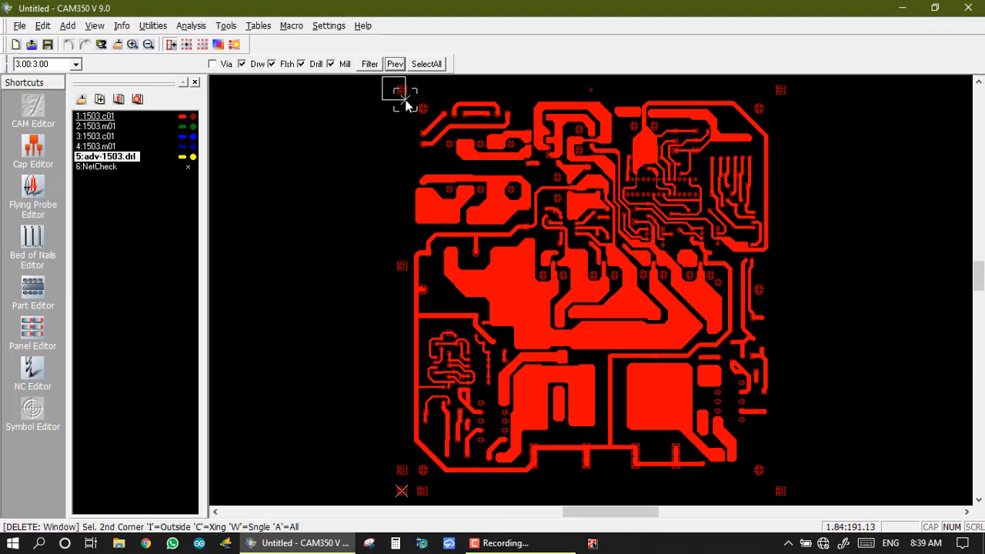
click(409, 105)
click(575, 81)
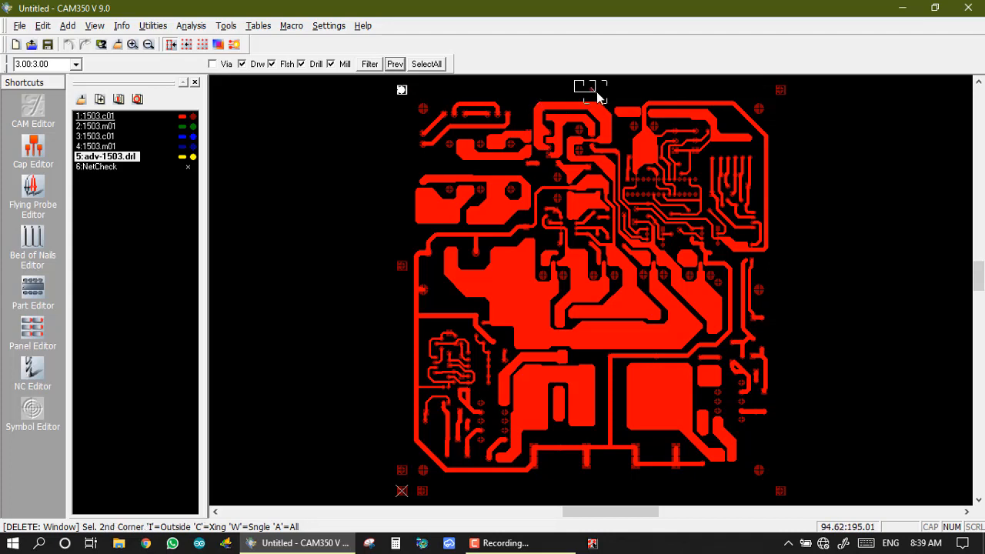
click(604, 97)
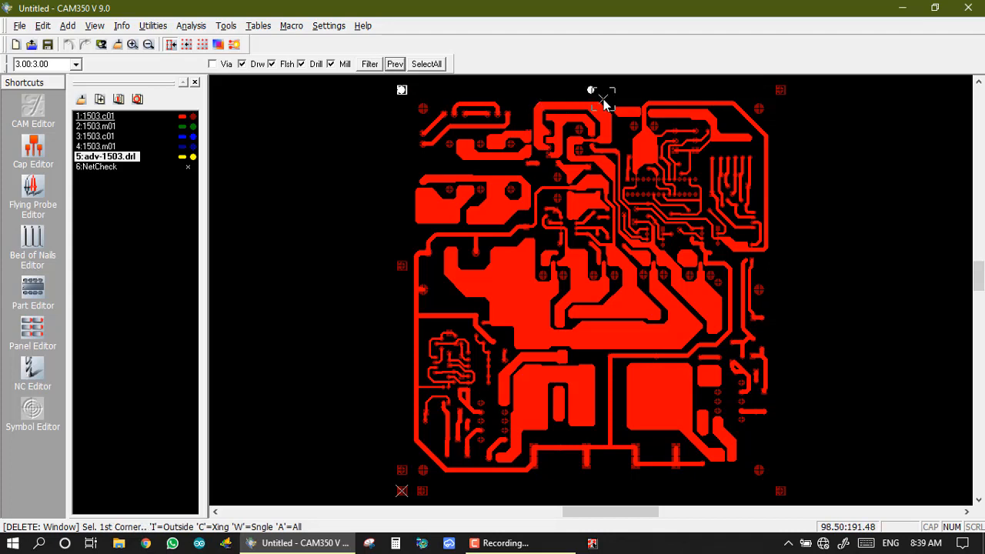
click(773, 82)
click(800, 100)
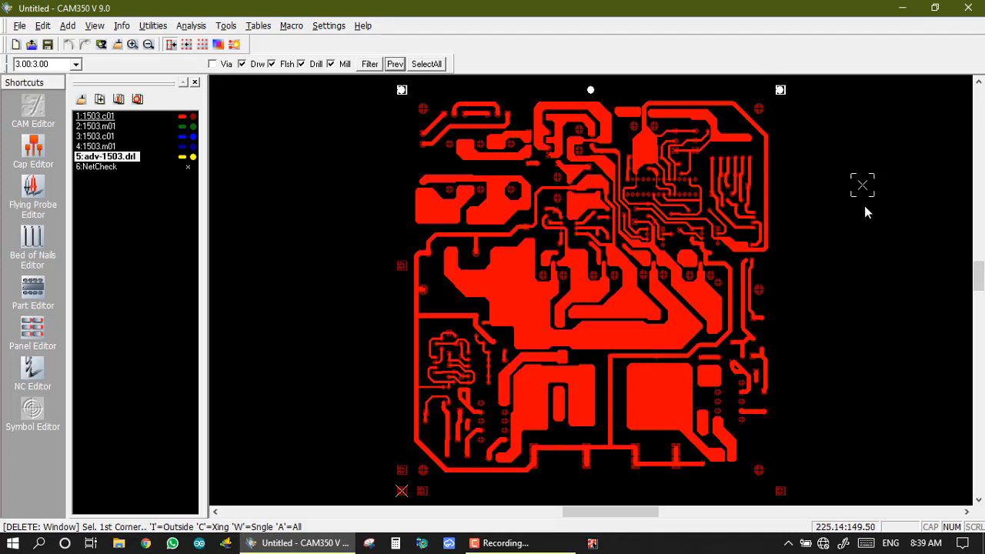
click(771, 480)
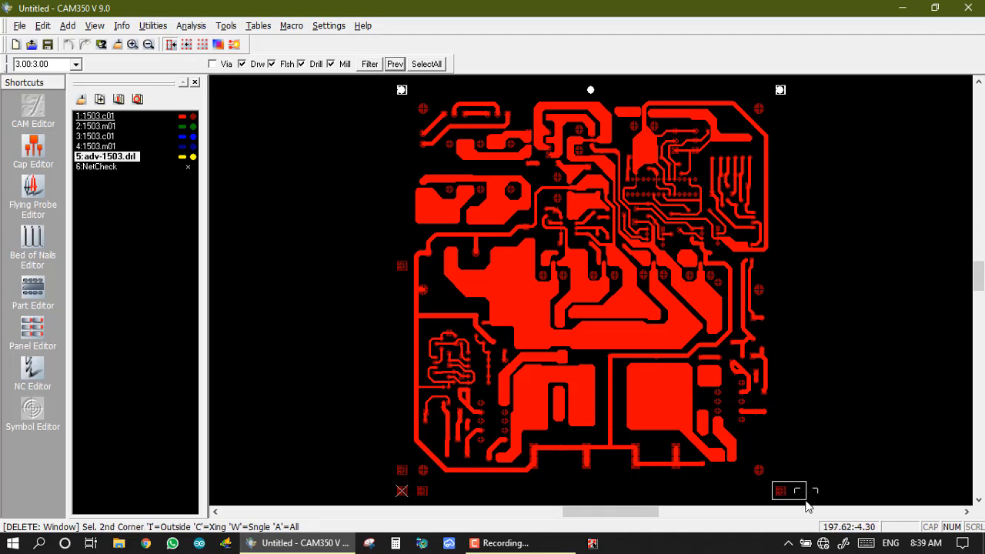
click(808, 507)
click(374, 458)
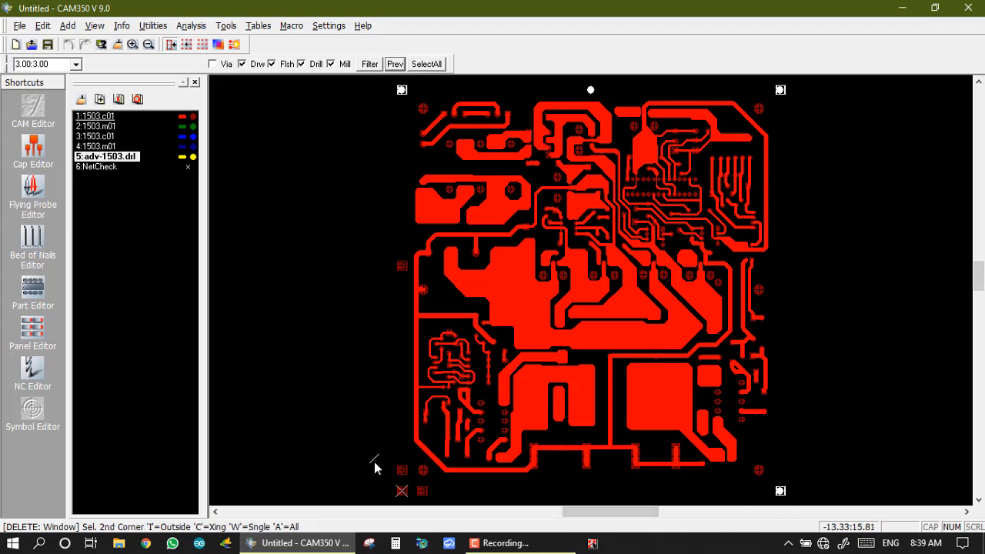
click(412, 502)
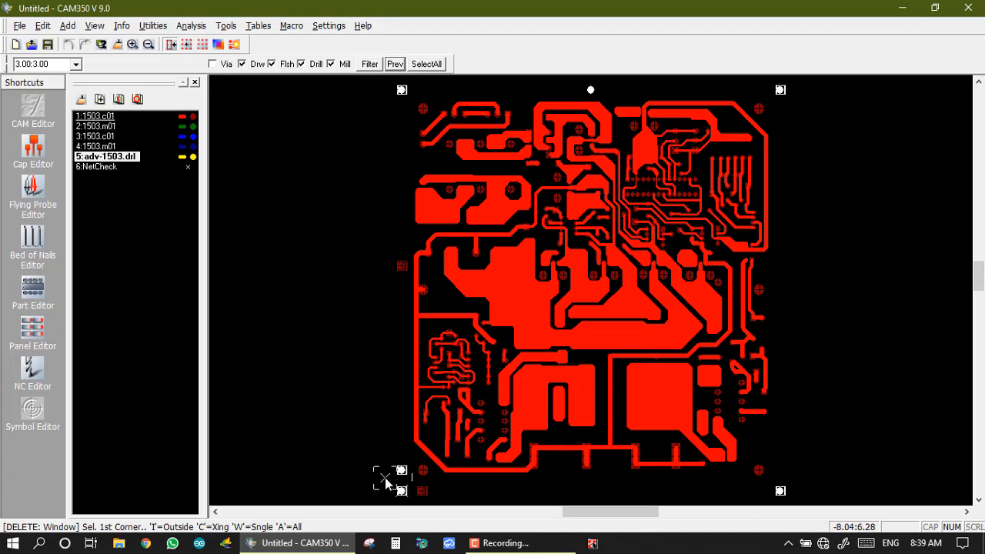
click(384, 478)
click(440, 501)
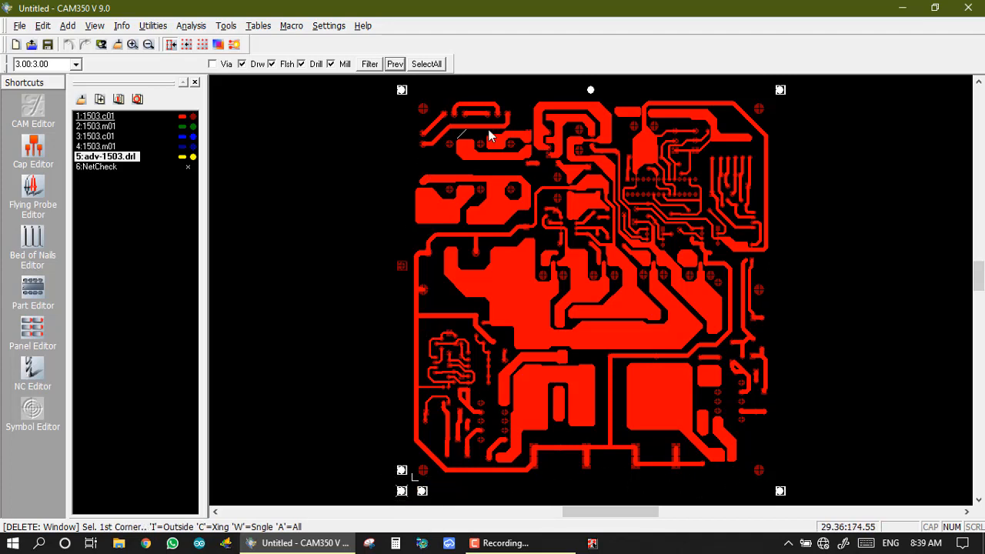
right_click(362, 76)
key(Return)
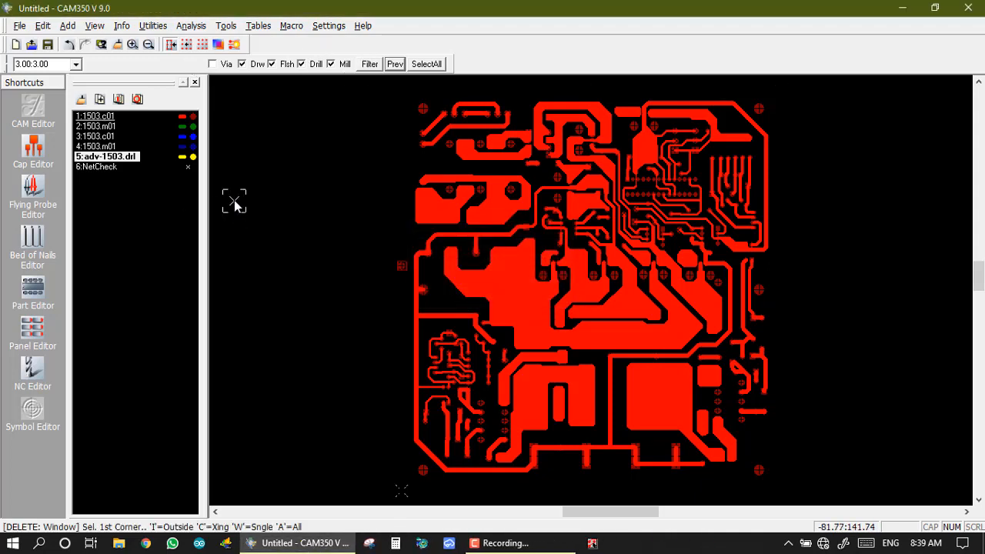
Step: Remove the temporary NetCheck layer, layer 6, and accept that the removal cannot be undone
click(101, 167)
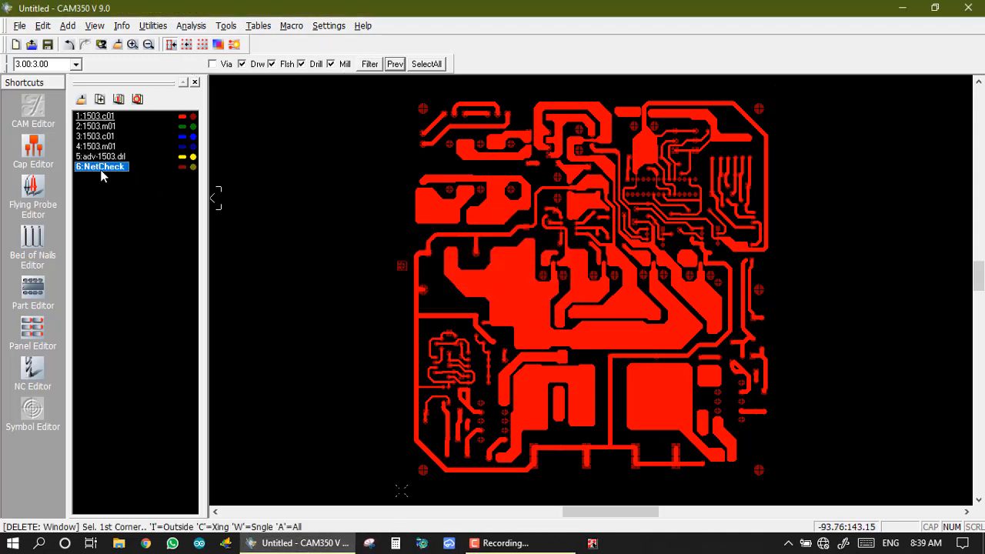
click(43, 26)
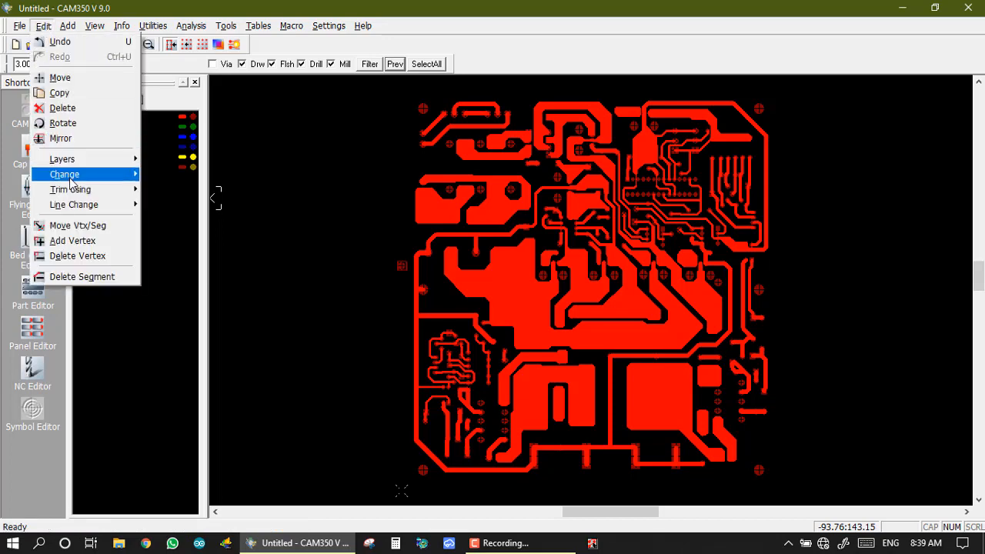
mouse_move(91, 166)
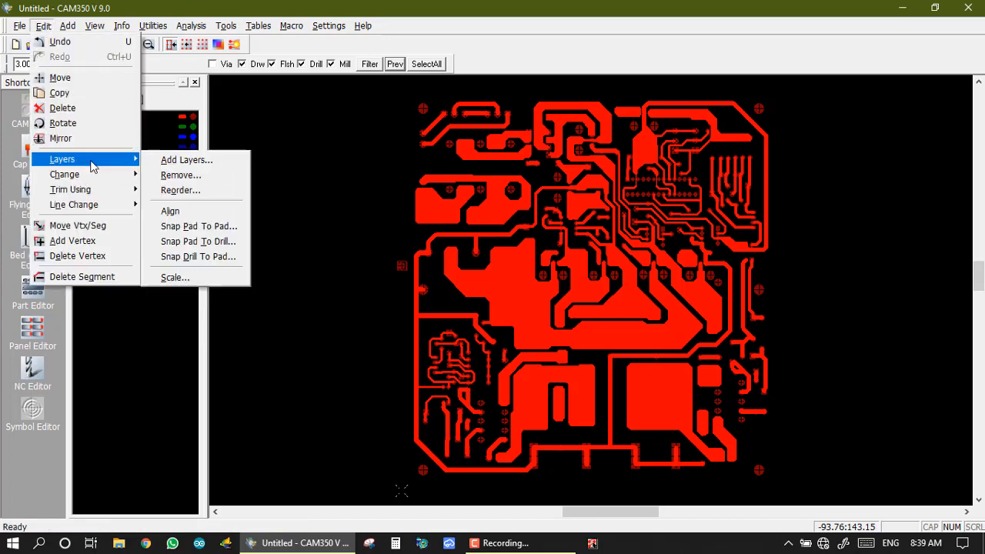
click(175, 175)
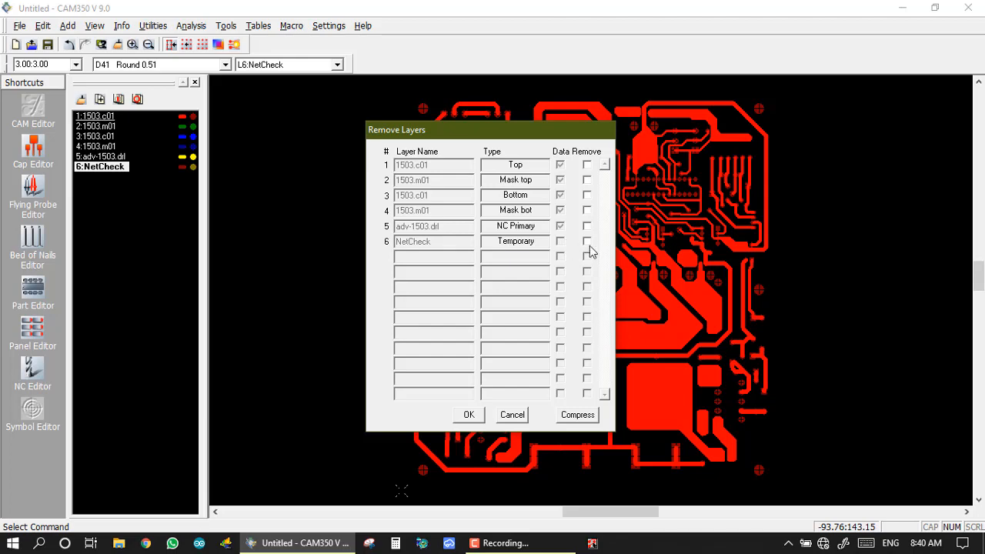
click(468, 415)
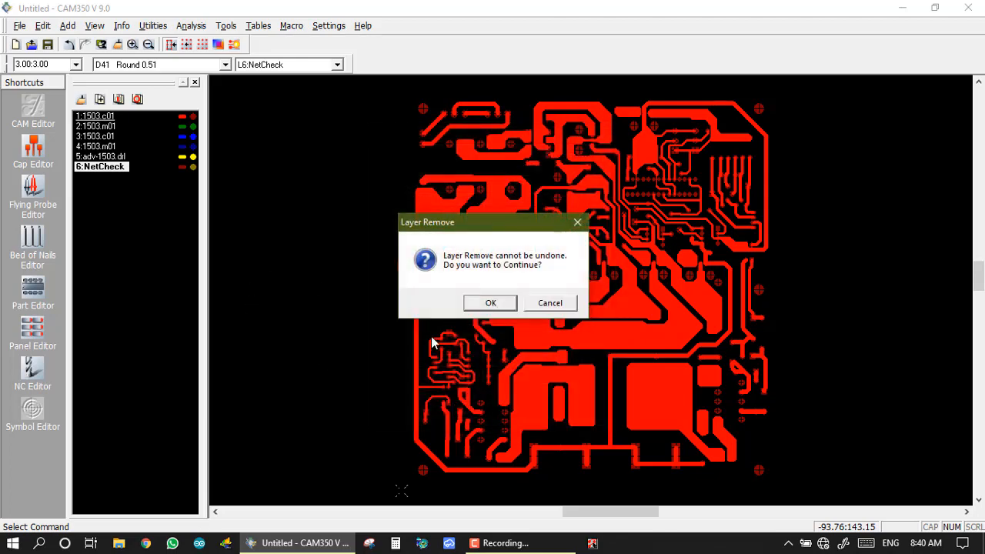
click(480, 306)
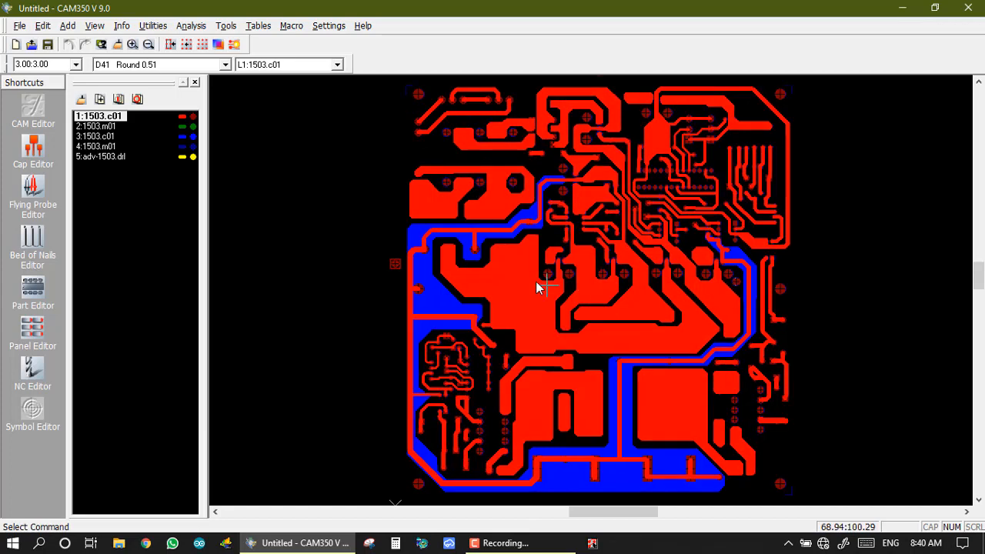
Step: Run the net check again on the cleaned board data, then review and close the netcheck.err report
click(189, 25)
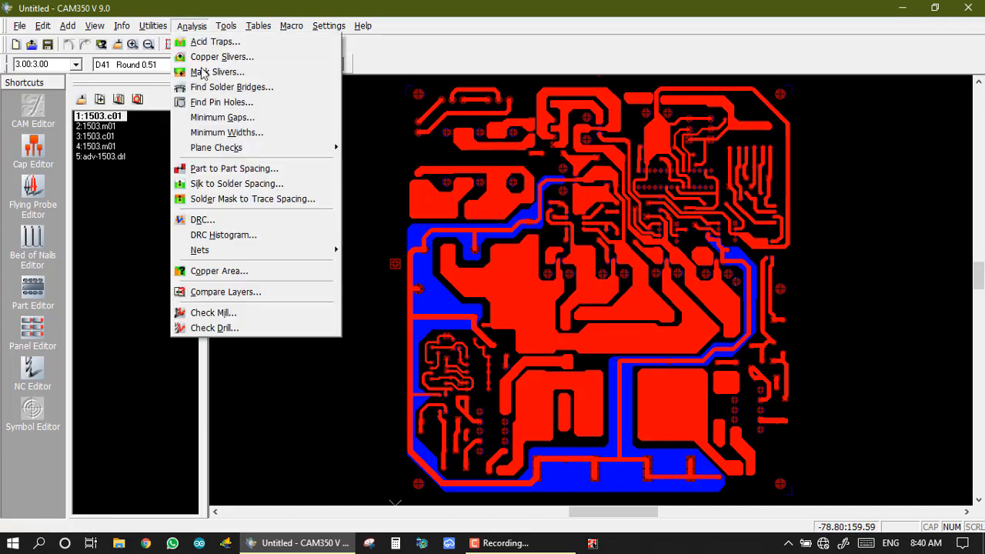
mouse_move(261, 251)
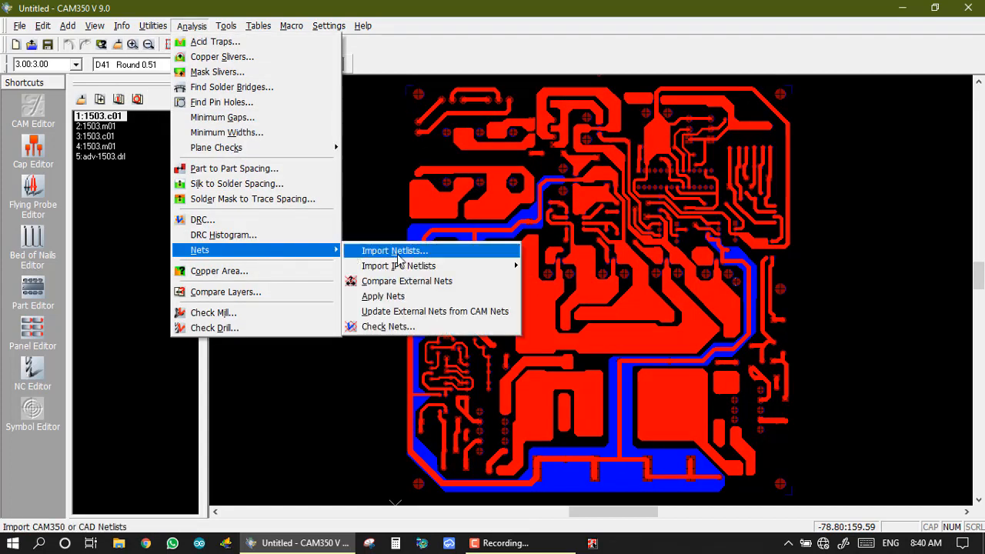
click(362, 325)
click(449, 321)
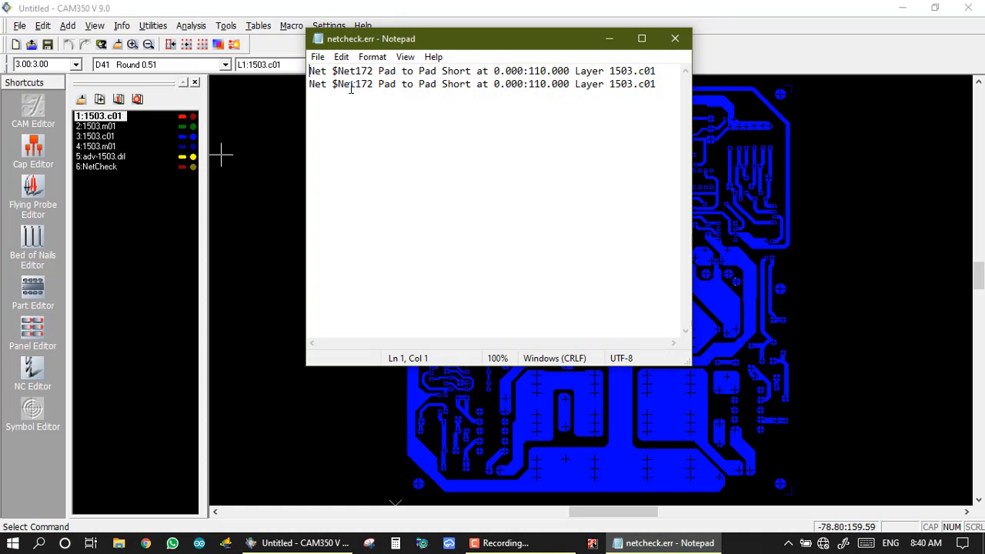
click(674, 39)
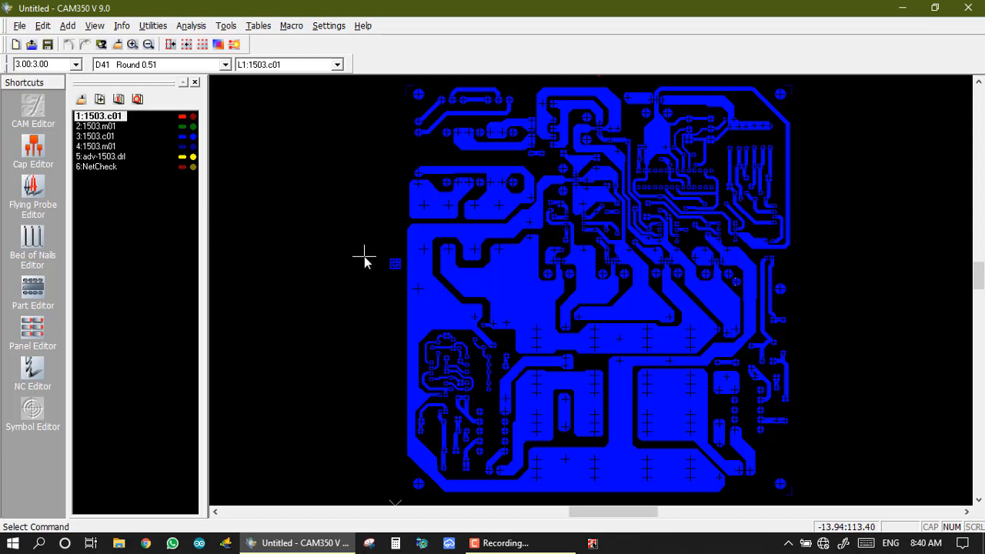
Step: Examine the remaining framed round mark outside the board's left edge at the location named in the net check report
scroll(381, 263, up, 5)
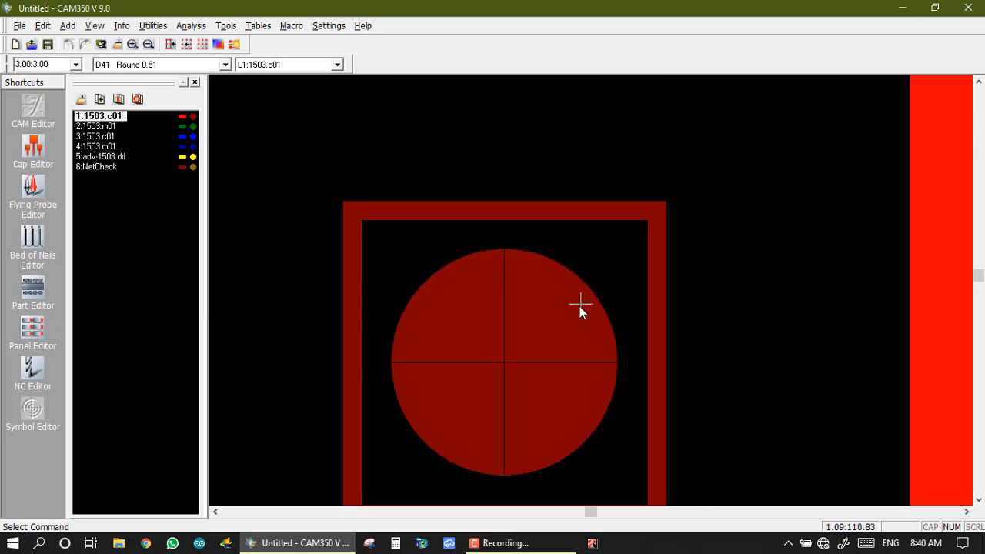
scroll(589, 294, down, 4)
scroll(590, 295, up, 2)
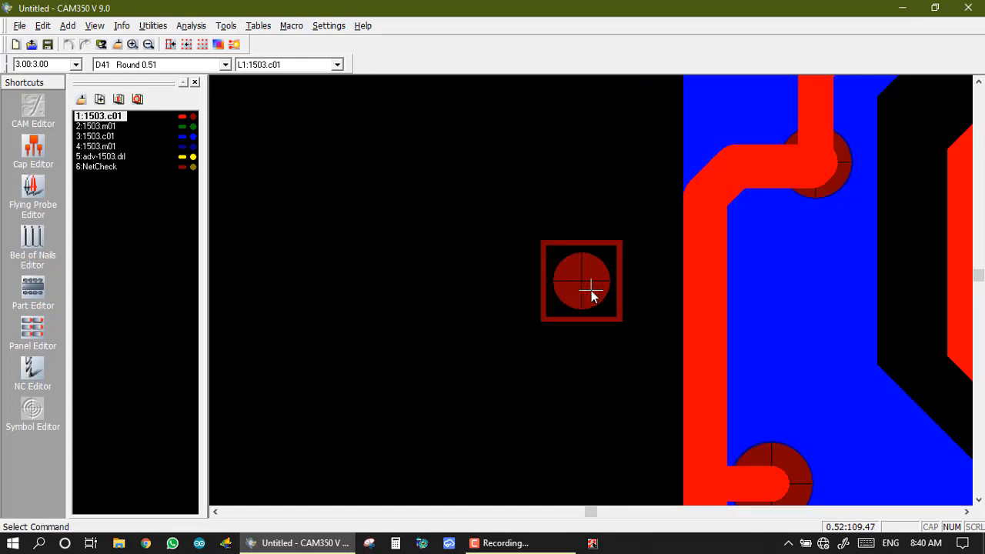
scroll(590, 295, down, 2)
scroll(591, 295, up, 2)
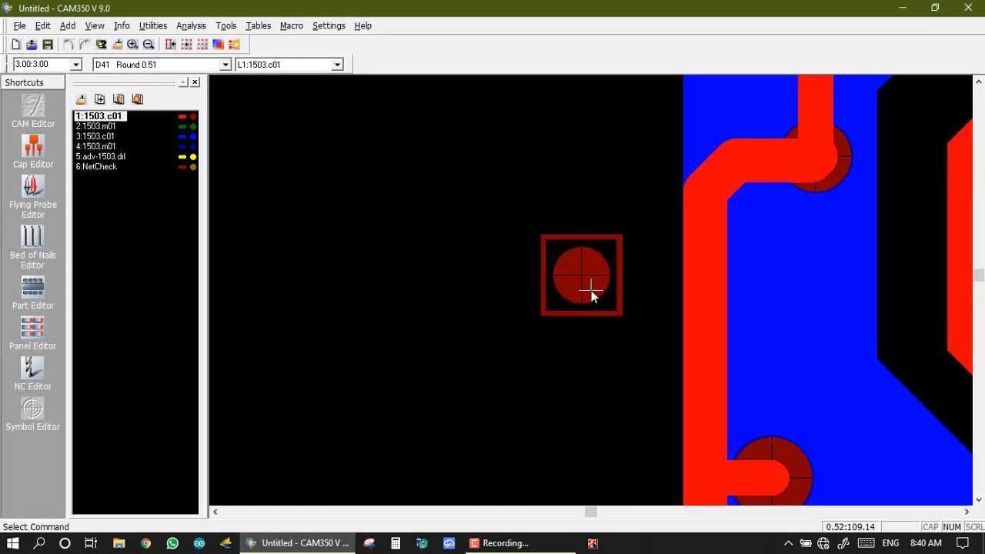
scroll(590, 293, down, 3)
scroll(588, 239, up, 3)
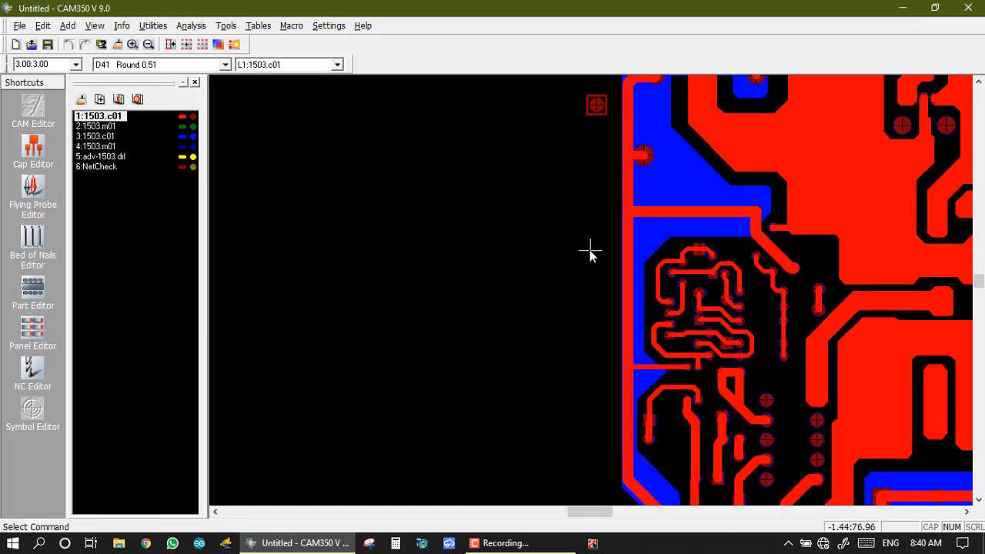
Step: Delete the framed round mark outside the board's left edge using a selection window, and show the whole board
scroll(589, 262, down, 1)
scroll(591, 253, up, 2)
scroll(591, 294, up, 1)
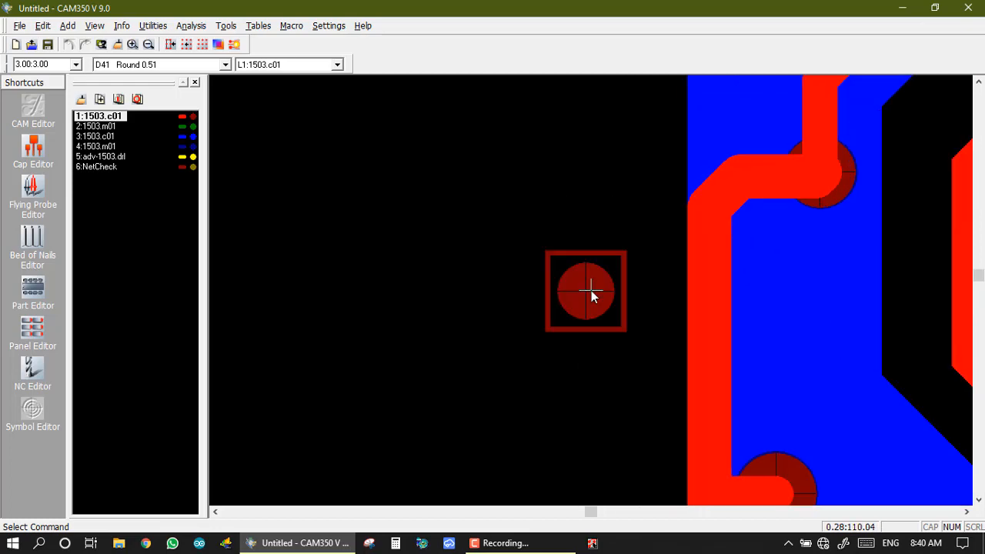
scroll(591, 293, up, 1)
scroll(590, 292, down, 3)
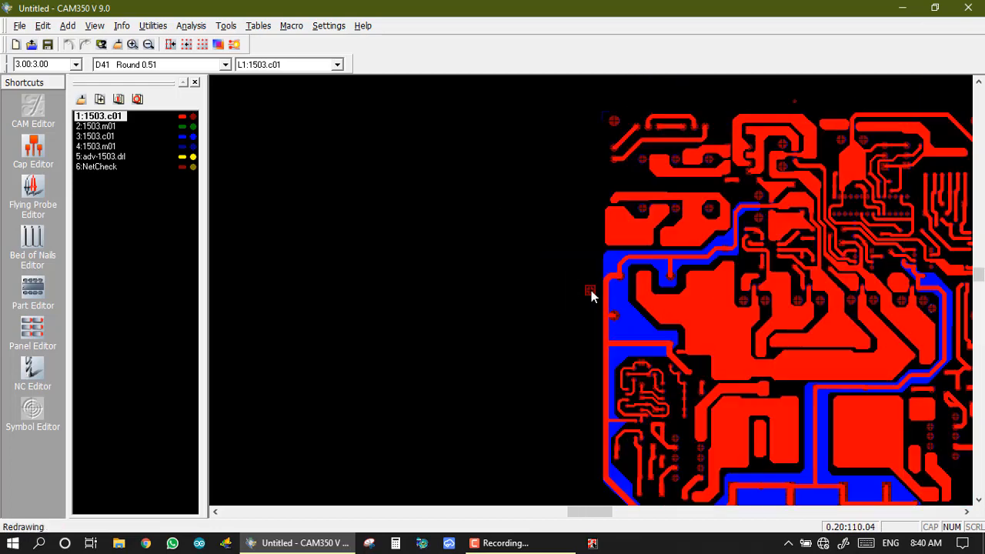
scroll(591, 295, up, 1)
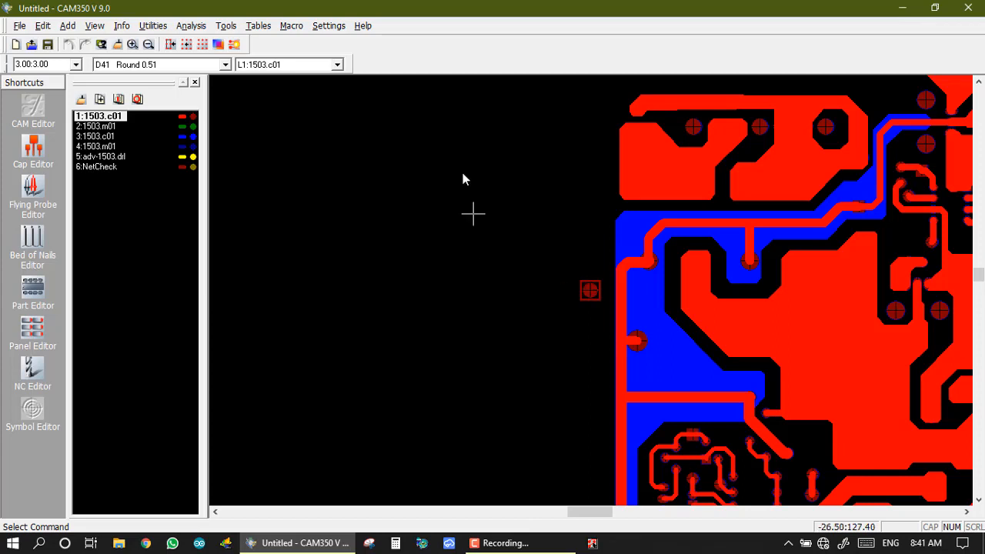
click(48, 26)
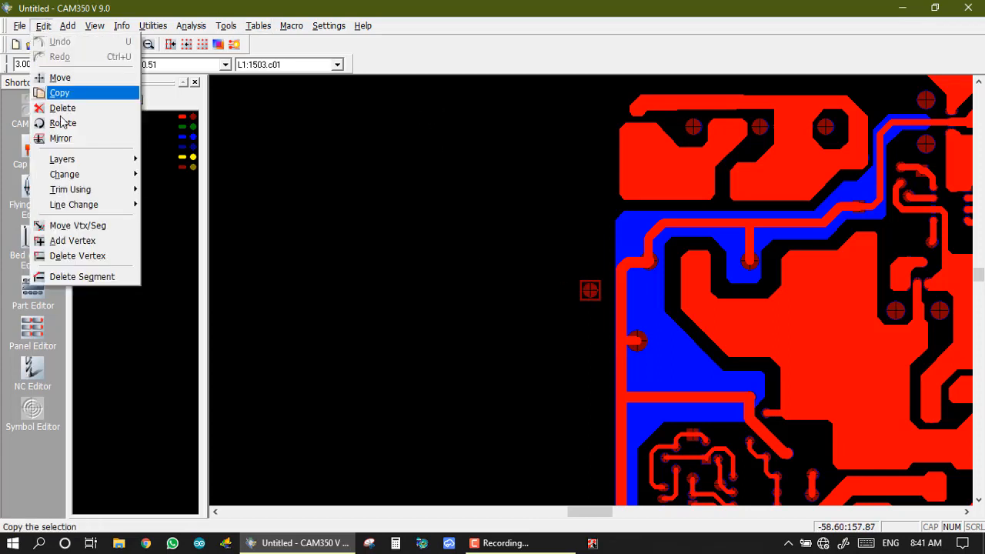
click(63, 106)
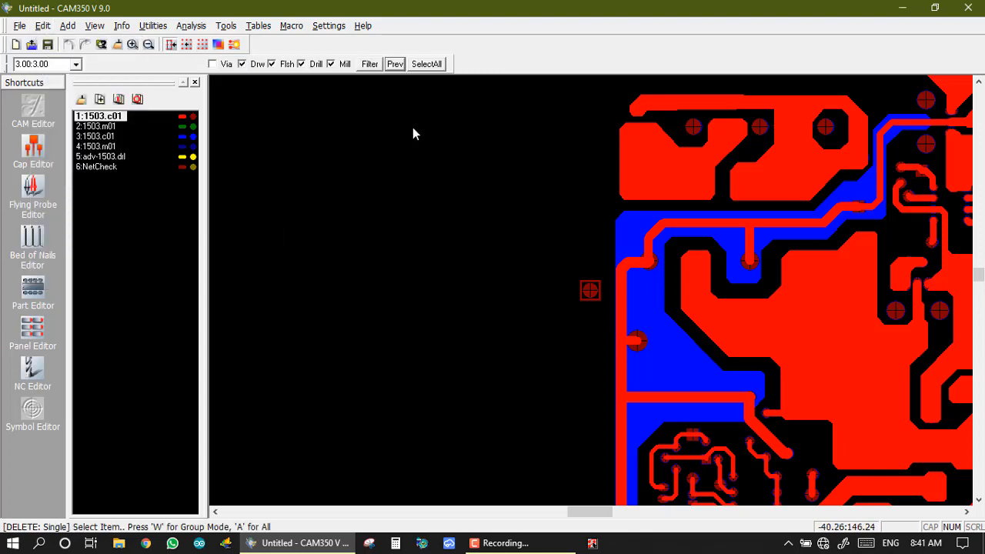
key(w)
click(547, 226)
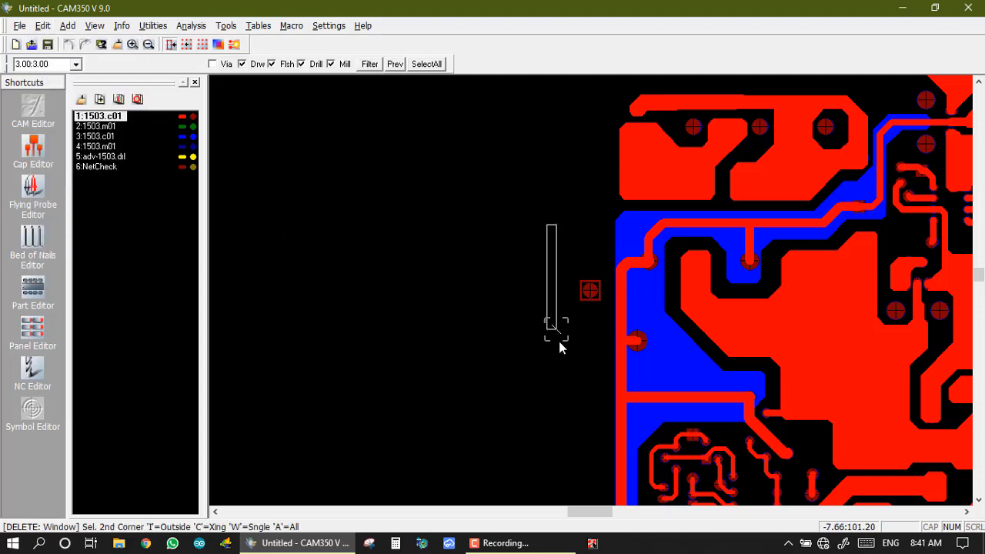
click(605, 376)
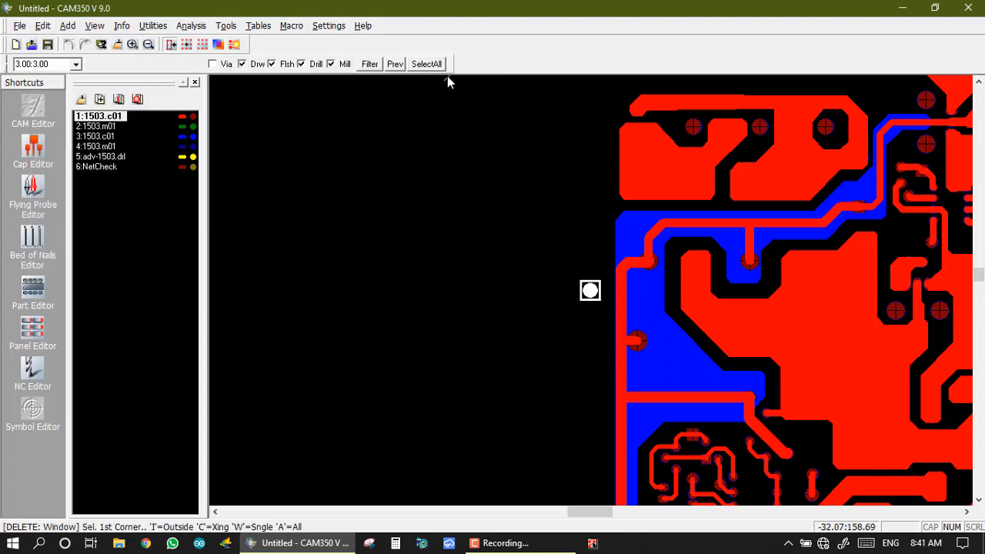
right_click(461, 264)
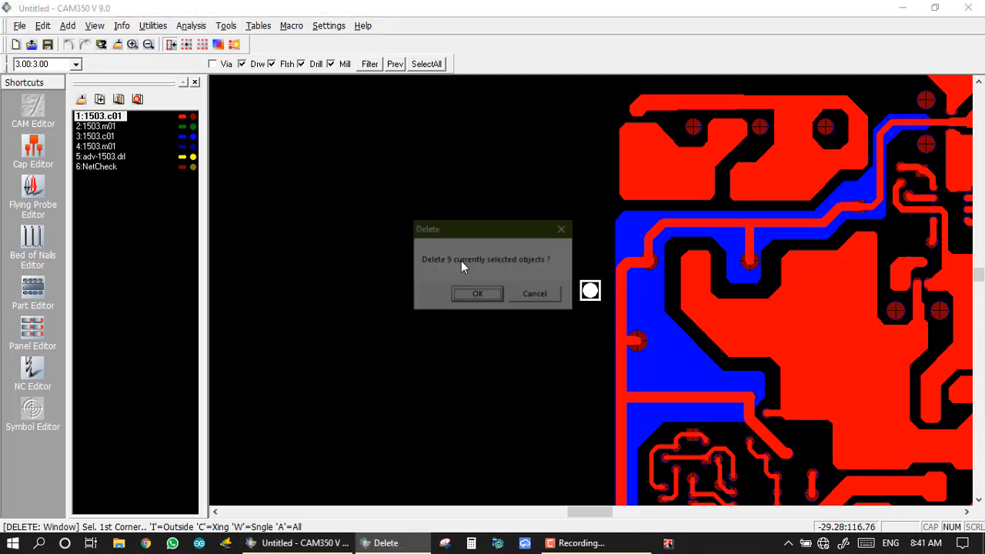
key(Return)
key(Home)
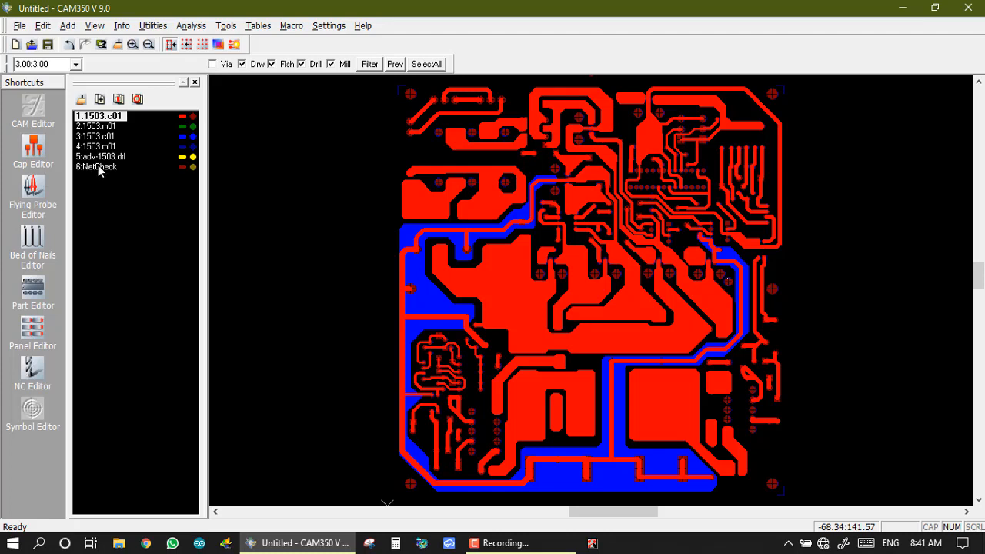
Step: Remove the temporary NetCheck layer, layer 6, and accept the removal
click(43, 26)
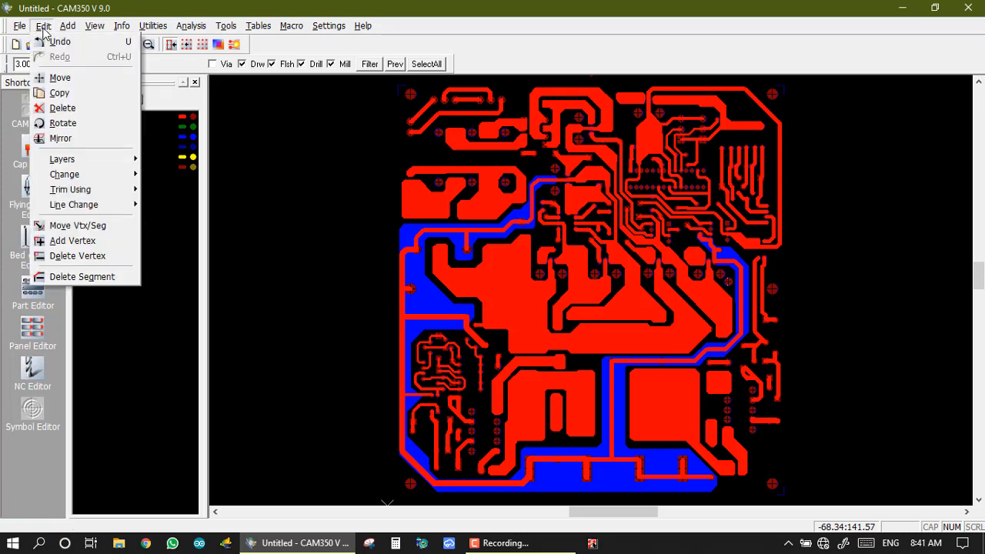
mouse_move(48, 160)
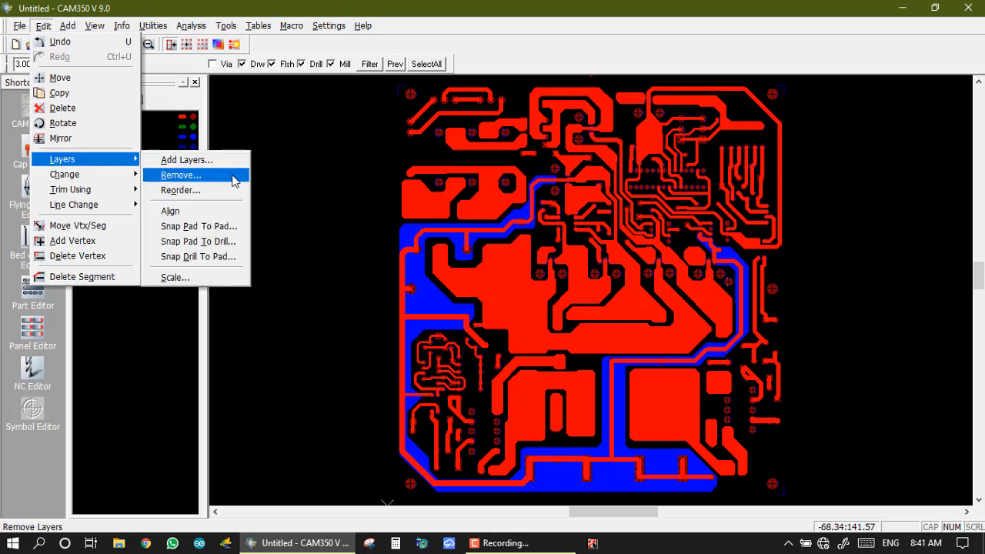
click(192, 175)
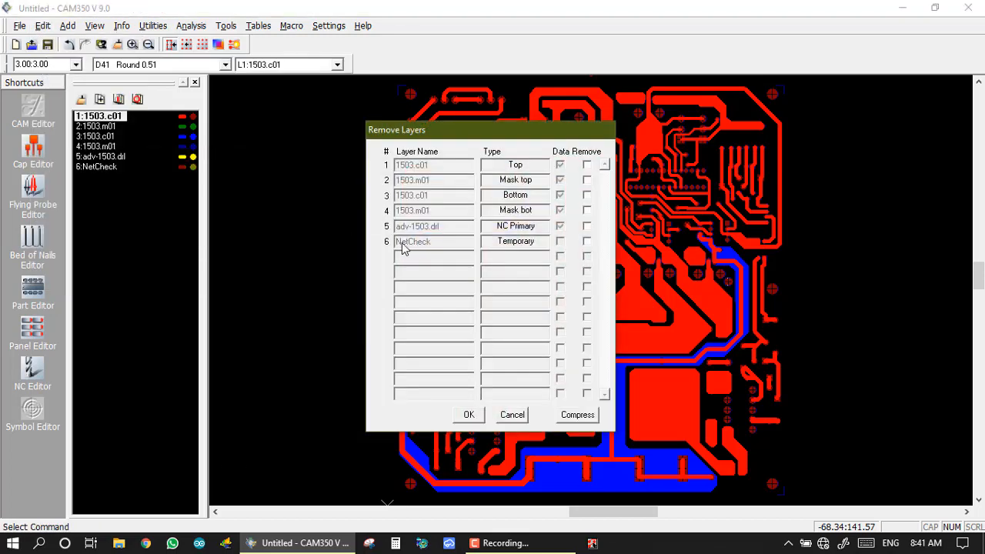
click(586, 241)
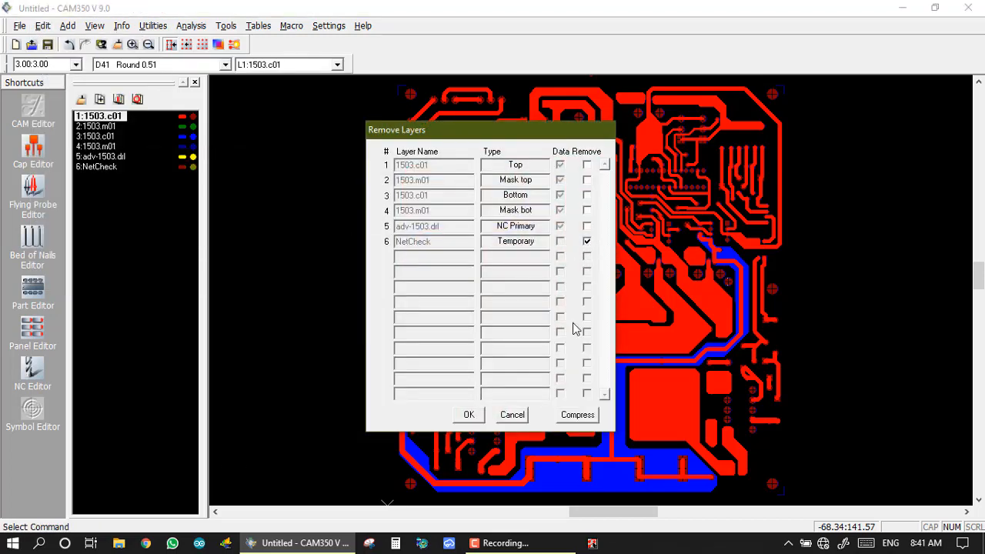
click(471, 415)
click(498, 305)
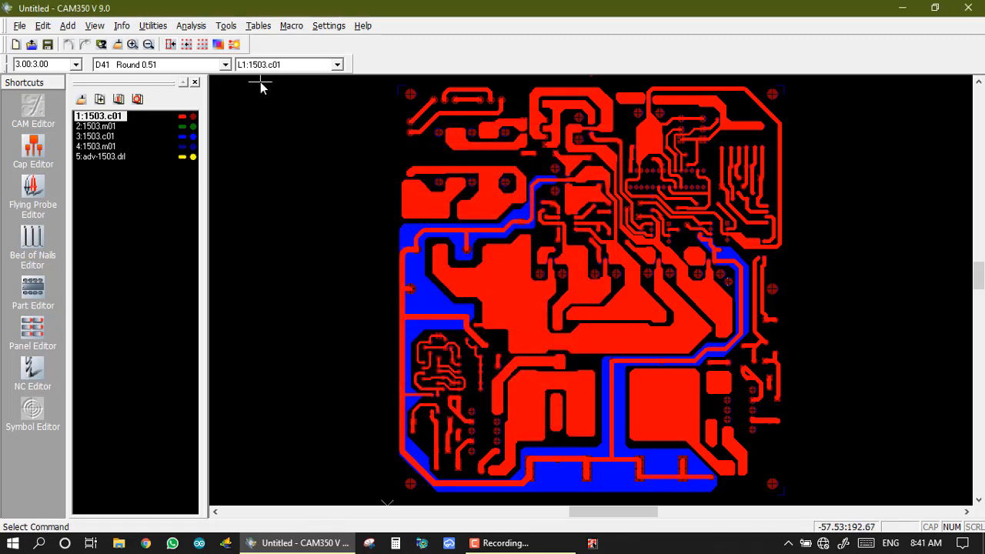
Step: Rerun the net check on all nets with the True Shape method and net shorts checking, and dismiss the result
click(192, 27)
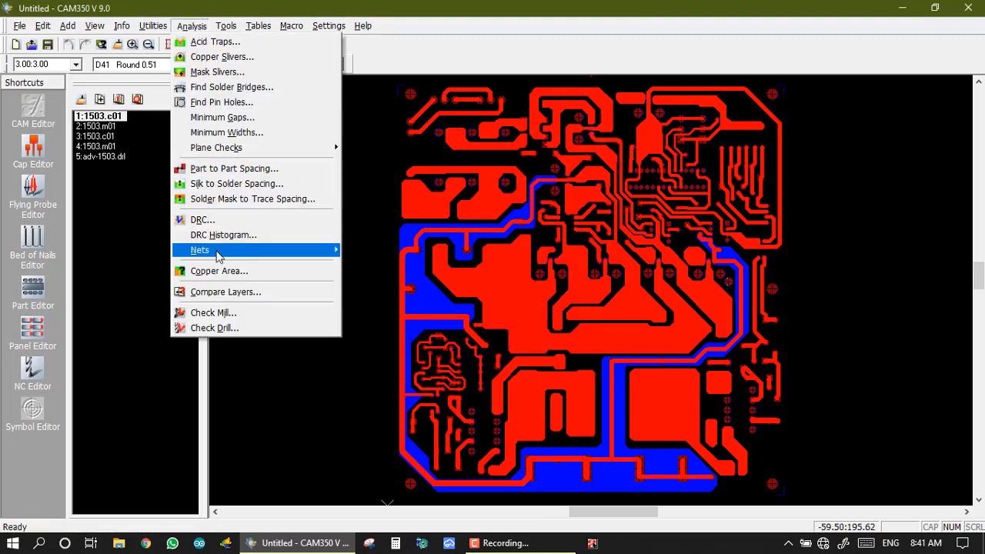
mouse_move(231, 254)
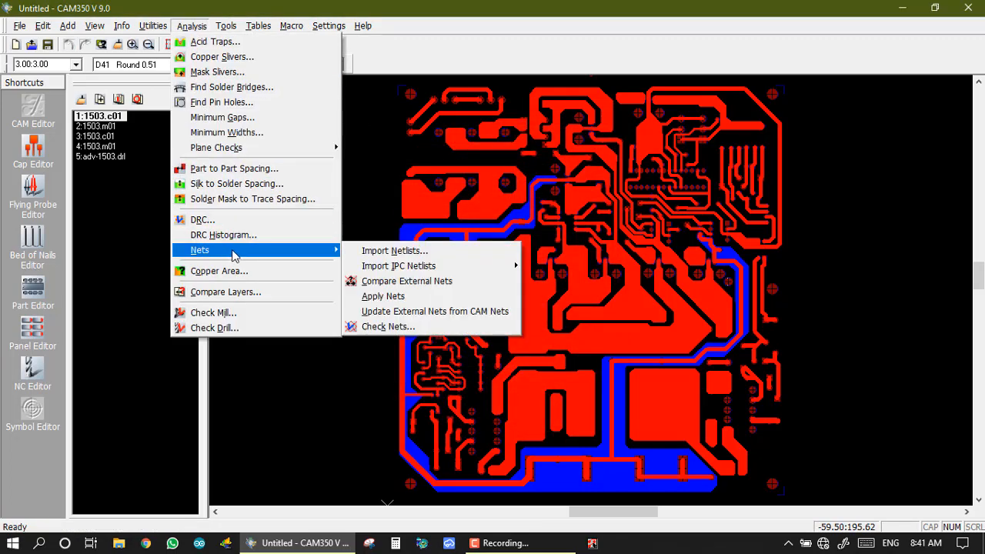
click(389, 326)
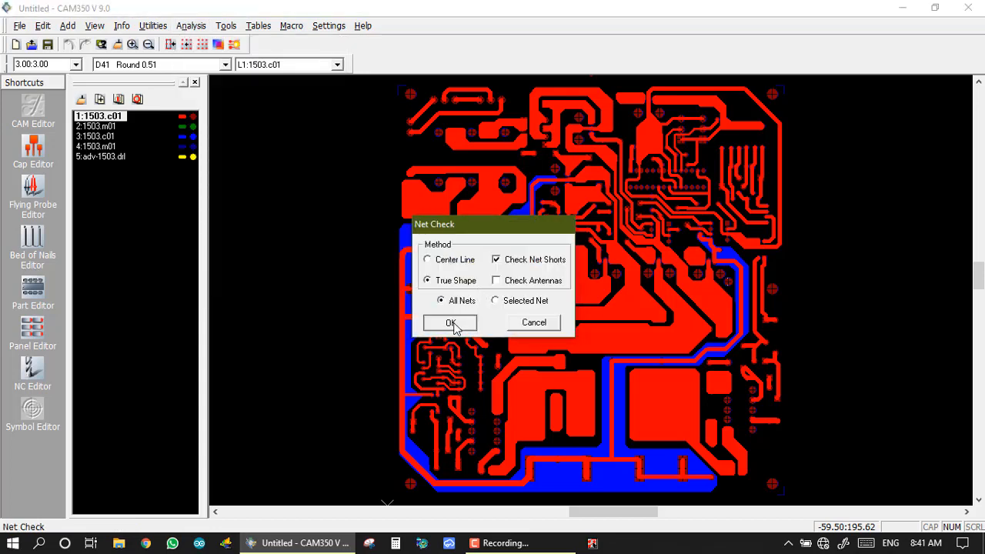
click(453, 323)
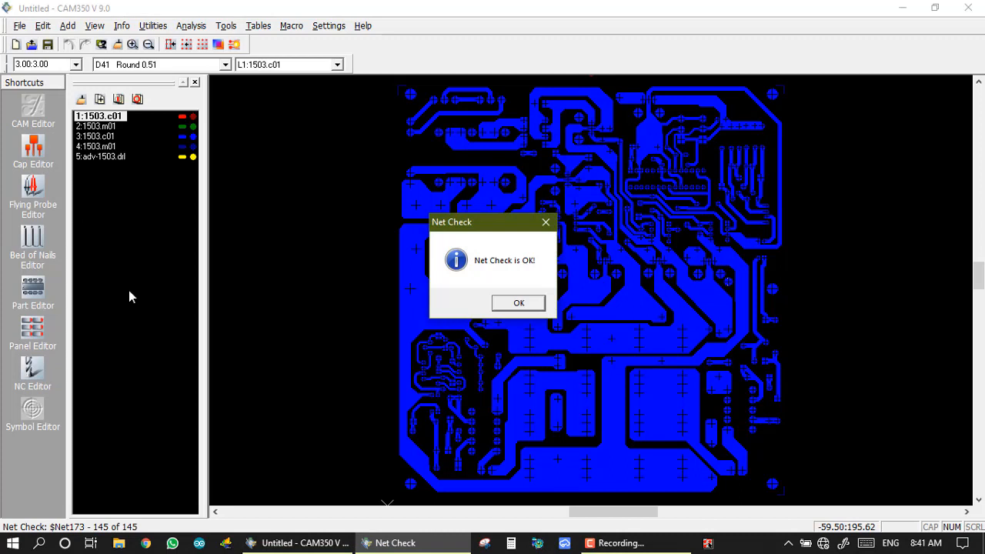
click(519, 304)
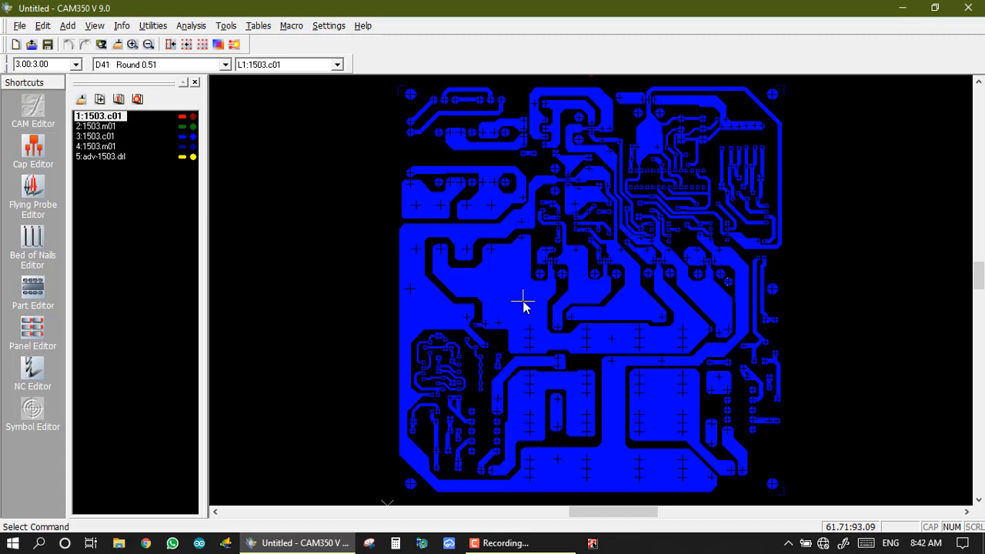
Step: Set up a netlist export in IPC-D-356A format with adjacency information and a default adjacency distance of 0.64 mm
click(19, 26)
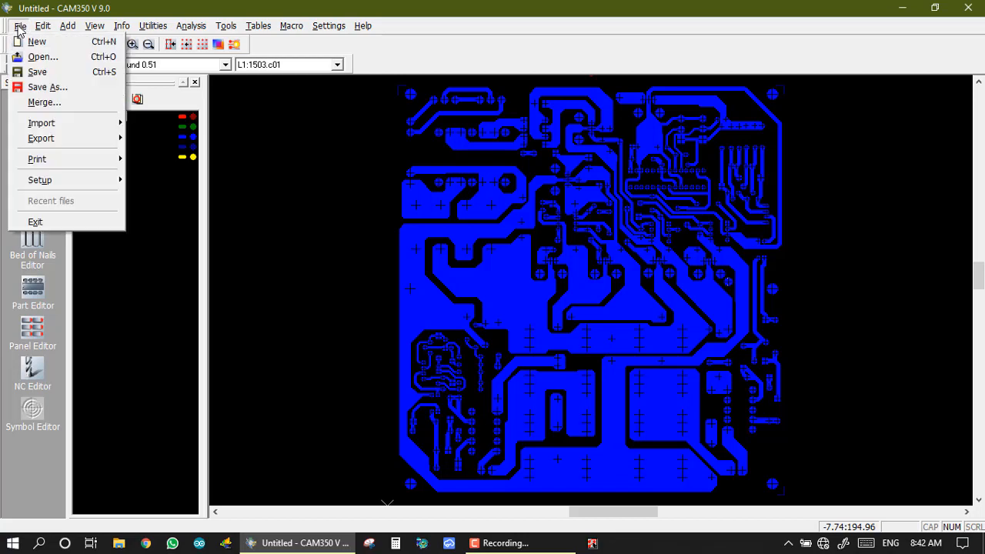
mouse_move(96, 144)
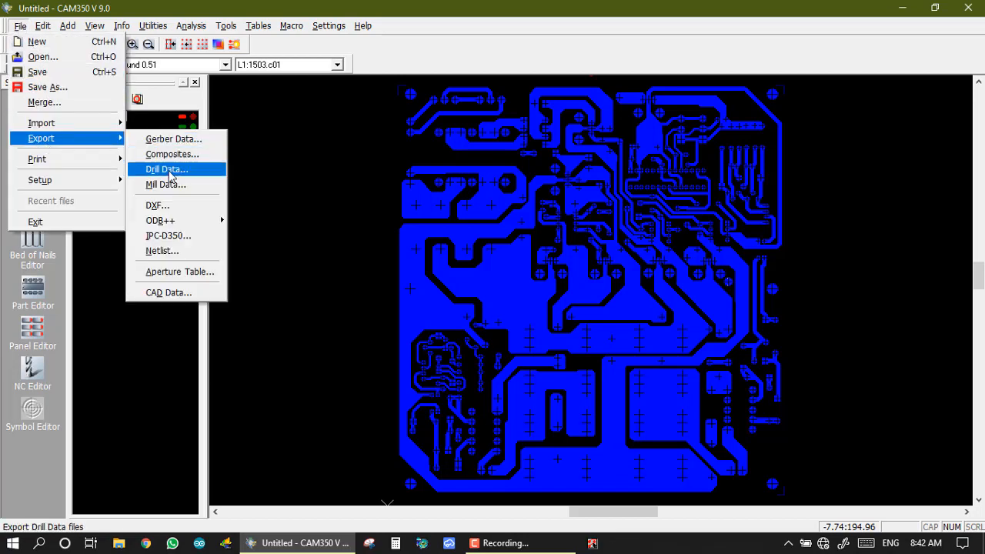
click(162, 251)
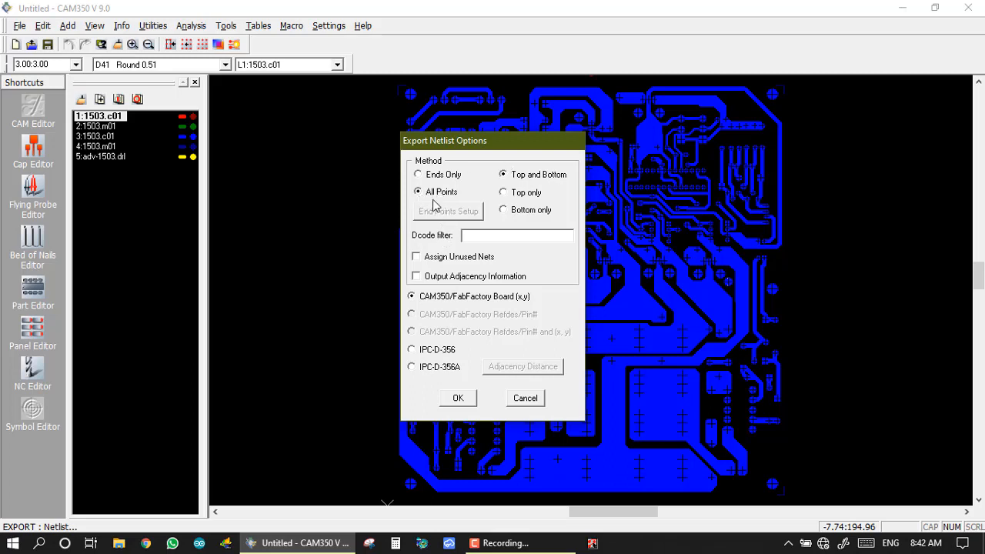
click(437, 279)
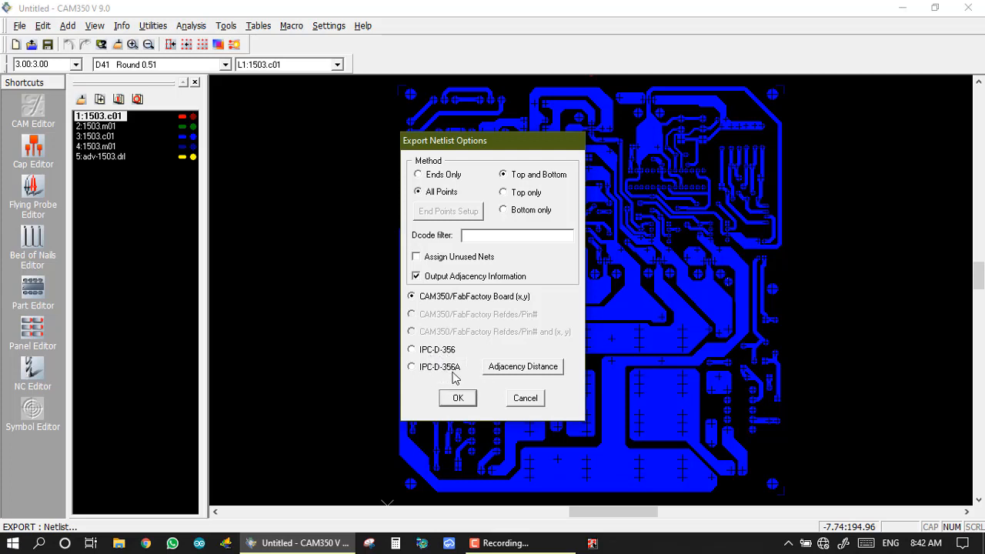
click(412, 367)
click(515, 369)
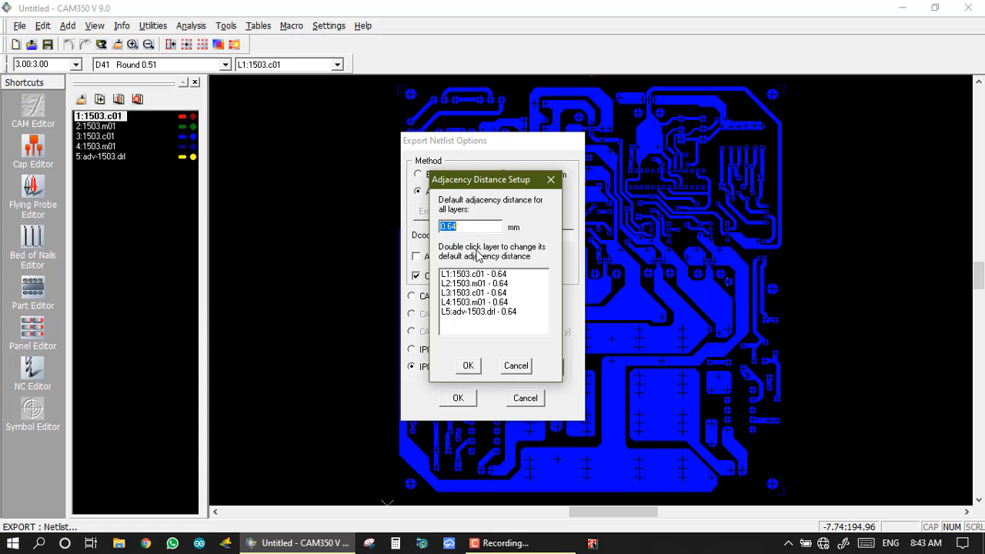
click(468, 366)
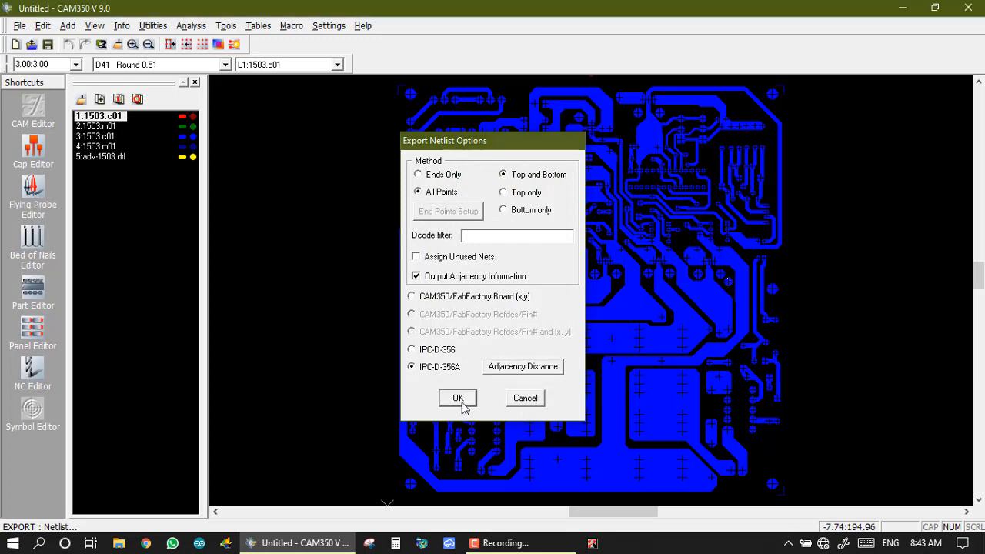
Step: Export the netlist to the cam folder as an IPC data file named "0.64 test"
click(460, 398)
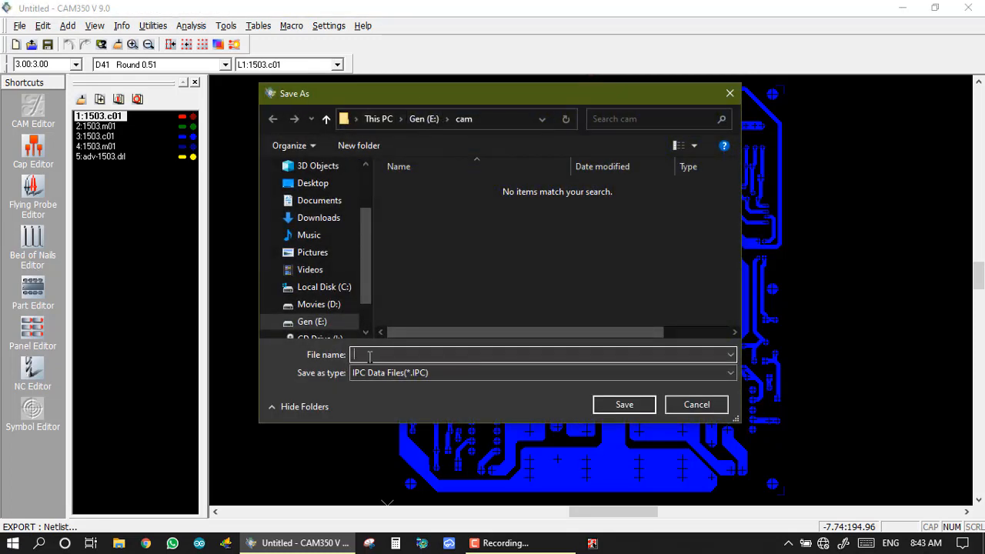
text(0.64 test)
click(612, 411)
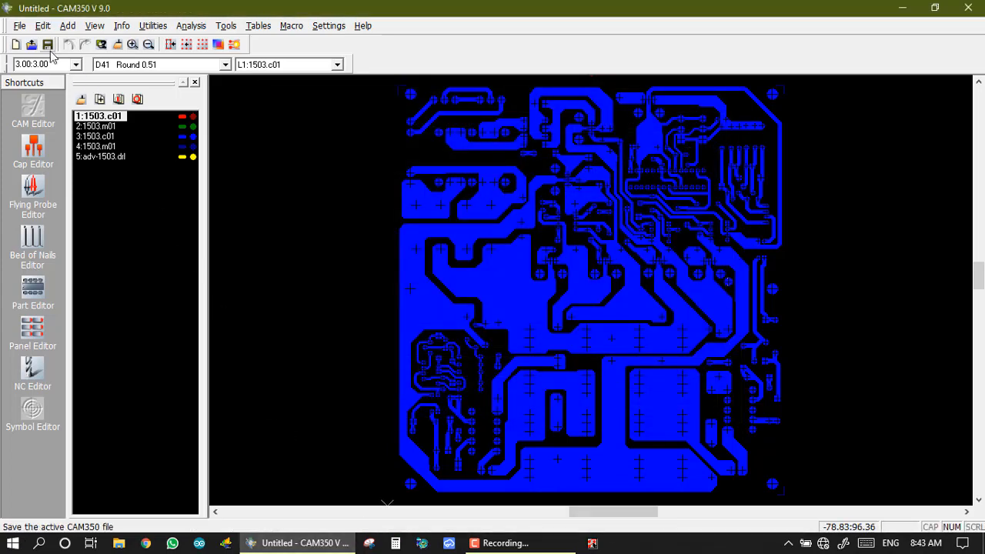
Step: Start another netlist export in IPC-D-356A format and open its adjacency distance setup
click(20, 26)
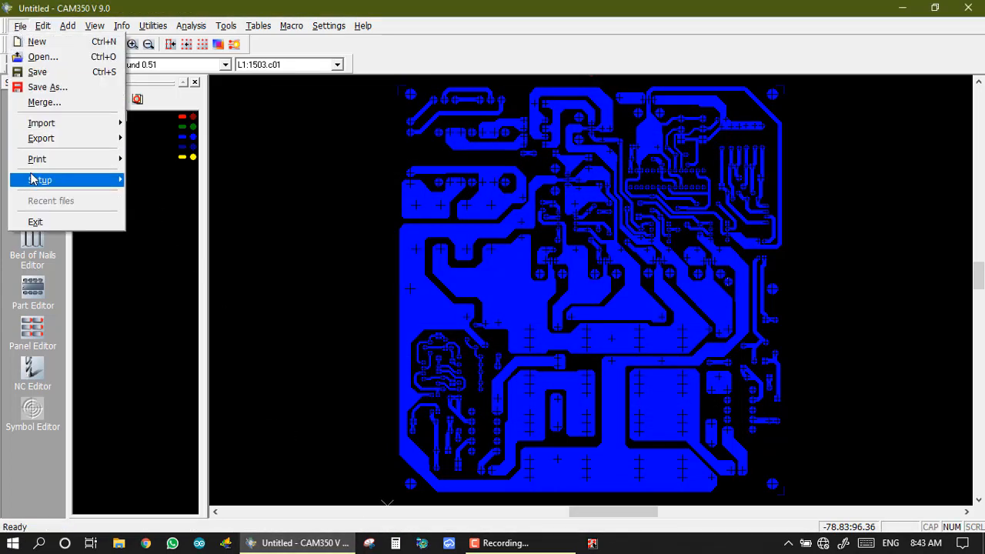
mouse_move(45, 146)
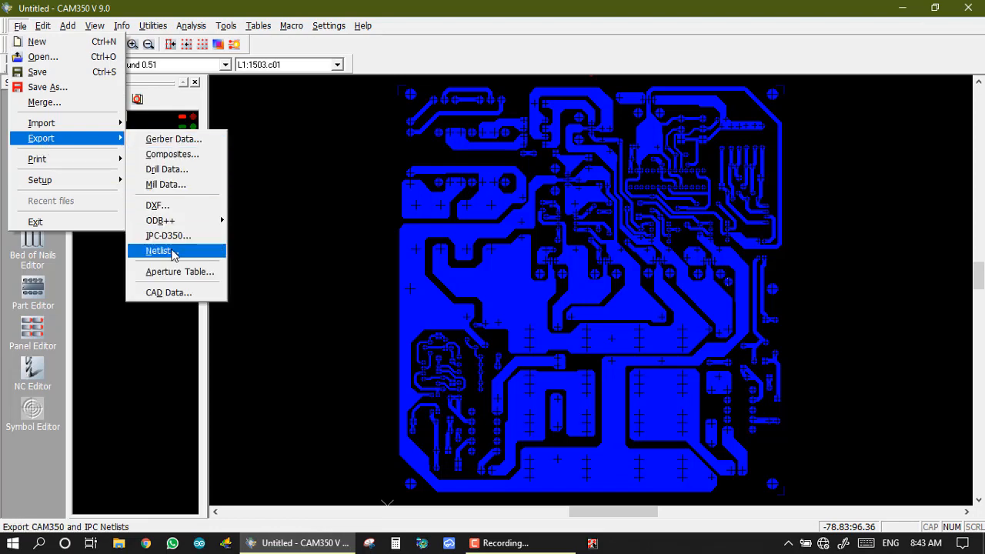
click(173, 253)
click(443, 367)
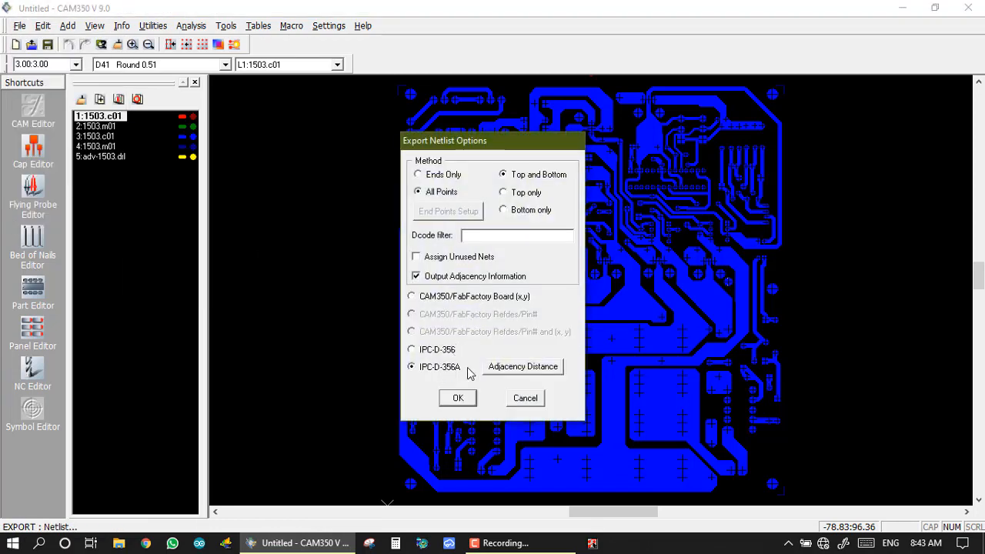
click(488, 367)
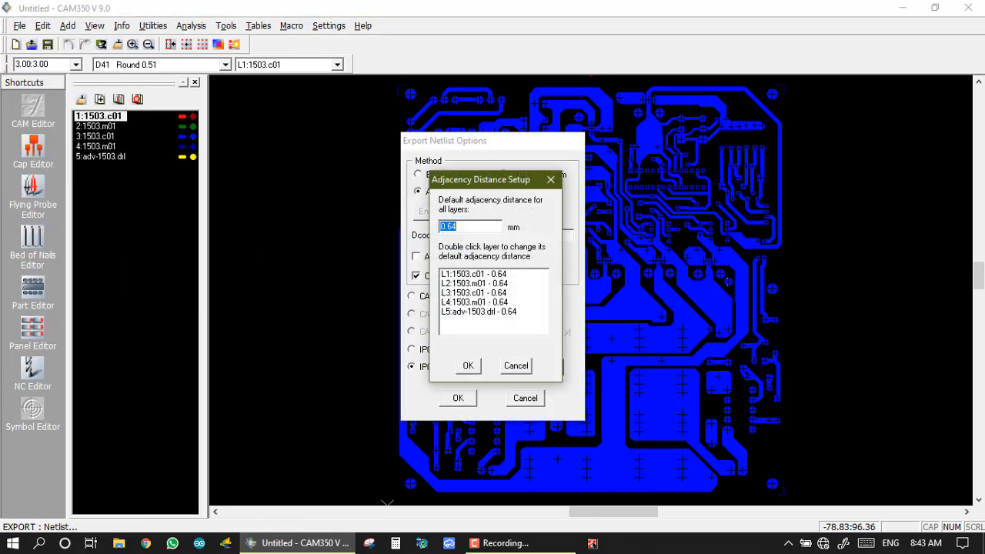
text(1.00)
key(BackSpace)
key(BackSpace)
key(BackSpace)
key(BackSpace)
text(4.00mm)
key(BackSpace)
key(BackSpace)
key(BackSpace)
key(BackSpace)
key(BackSpace)
key(BackSpace)
Step: Set the default adjacency distance for all layers to 1.00 mm and export the netlist to the cam folder as "1.00 test"
text(1.00)
click(475, 369)
click(460, 397)
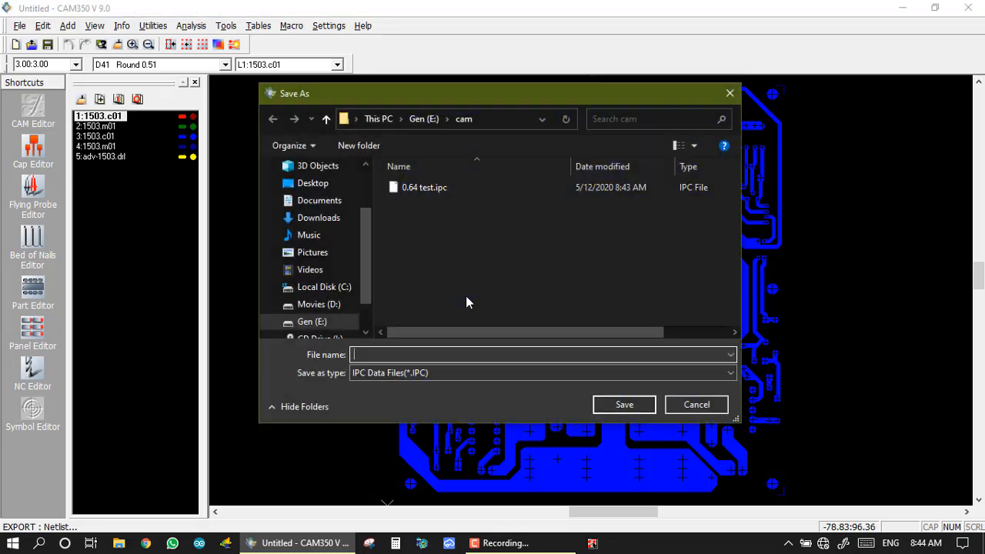
text(1.0)
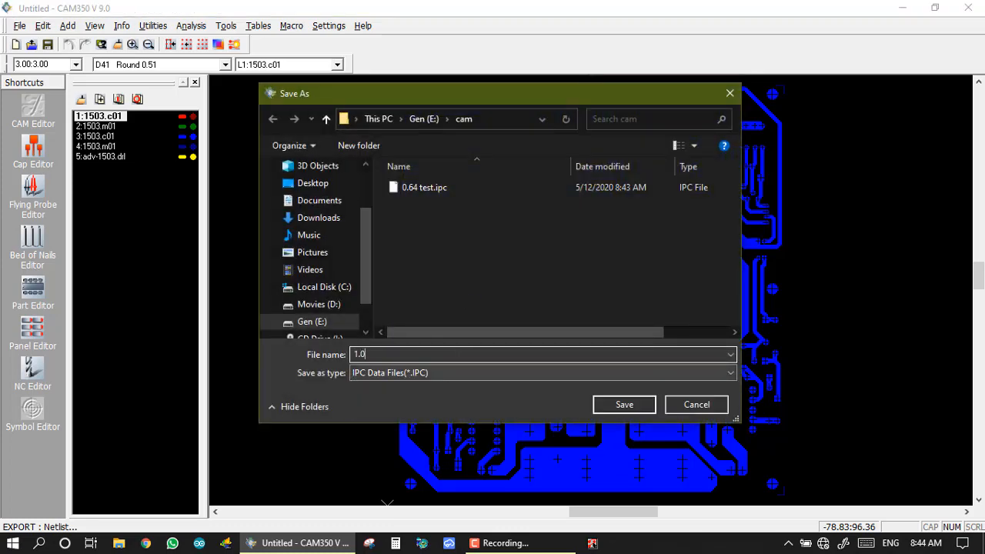
text(0 test)
click(650, 406)
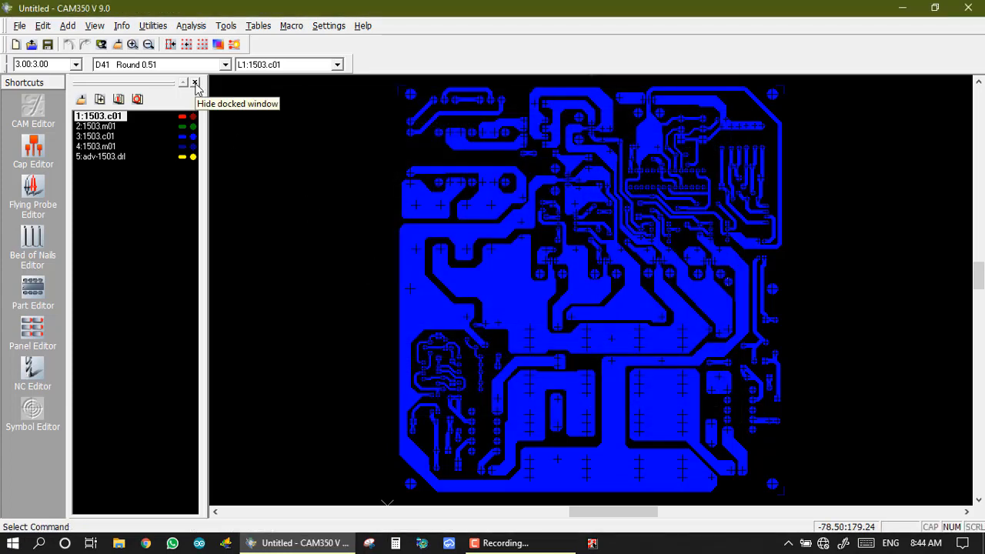
Step: Set up another netlist export in IPC-D-356A format with a default adjacency distance of 2.00 mm for all layers
click(19, 27)
mouse_move(72, 140)
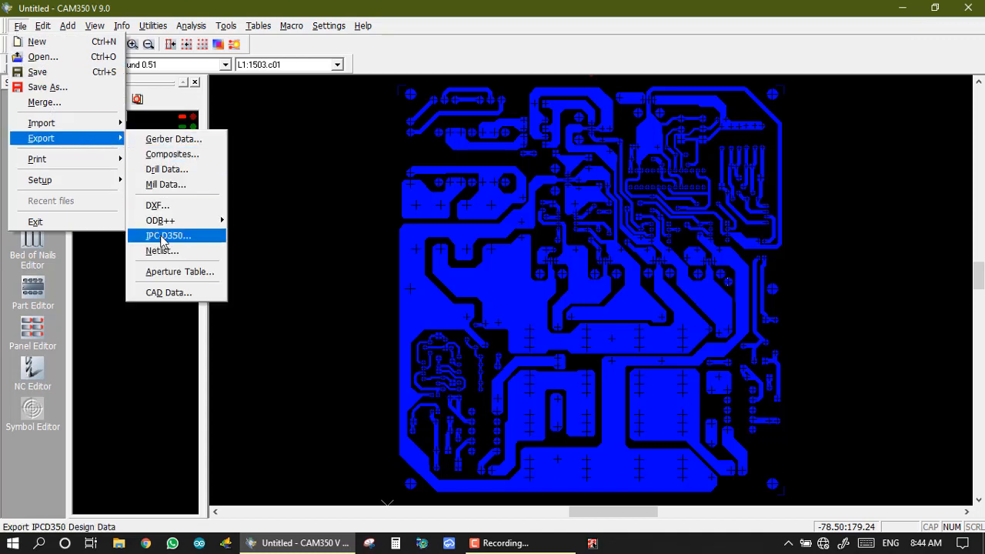
click(173, 259)
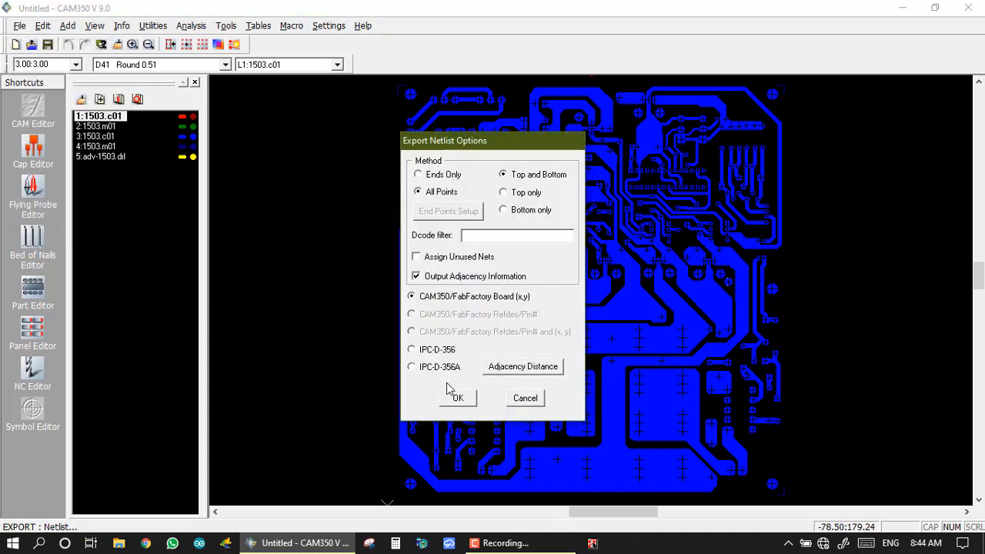
click(436, 371)
click(492, 367)
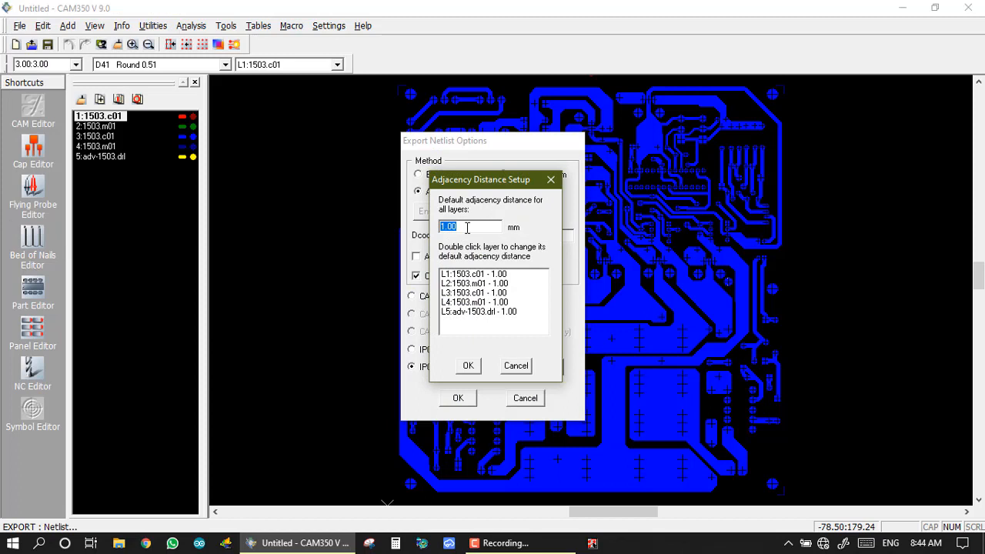
text(2.00 test)
click(469, 366)
click(460, 405)
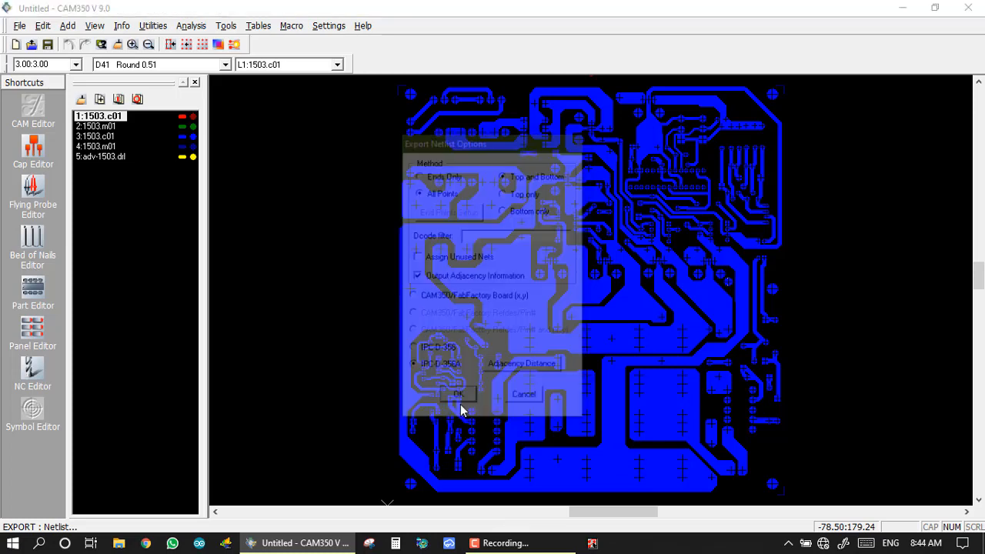
Step: Export the netlist to the cam folder as an IPC data file named "2.00 test"
click(612, 410)
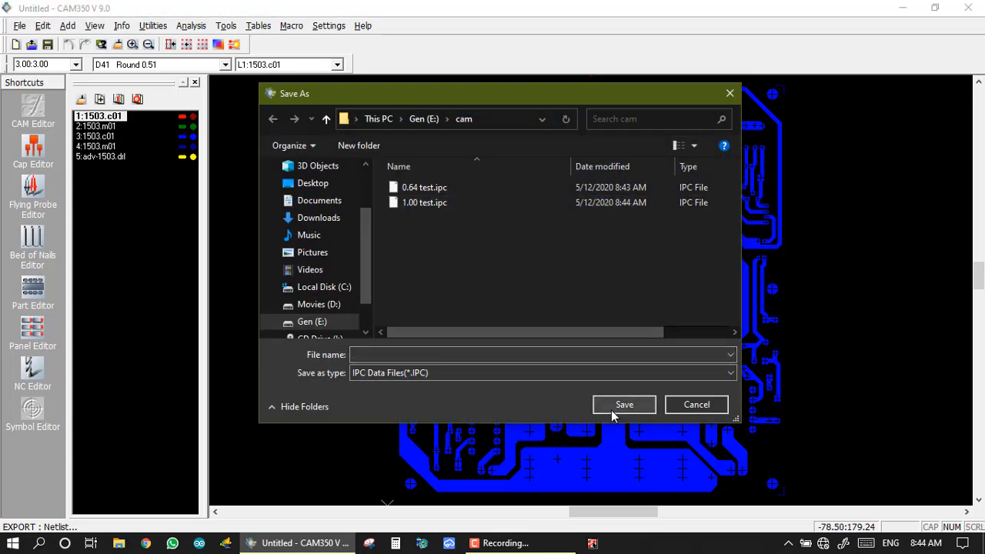
click(616, 405)
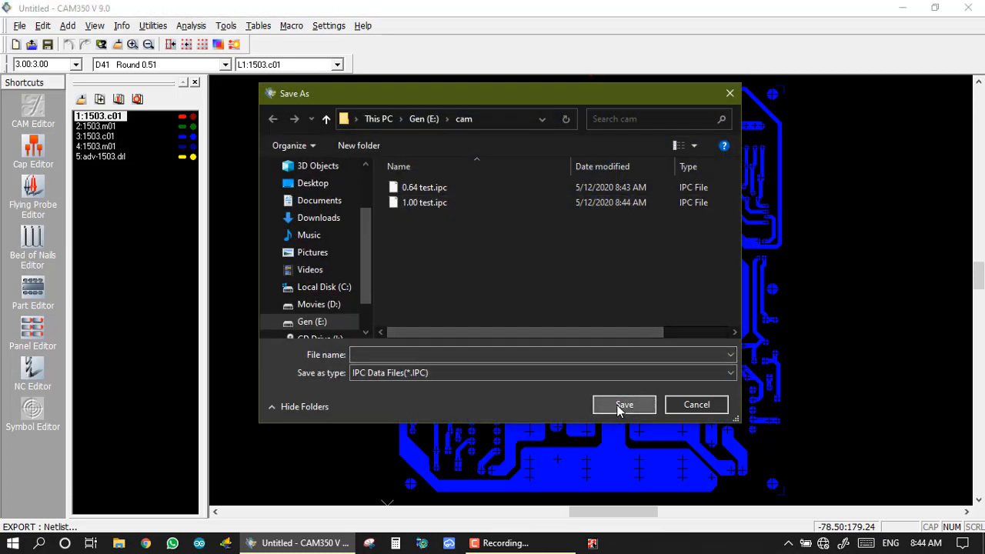
click(380, 356)
text(2.00 )
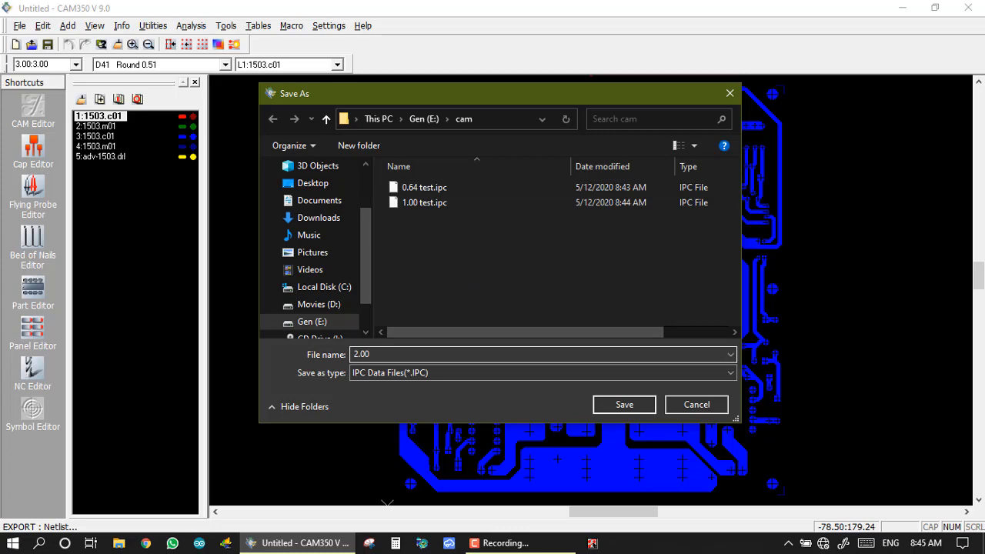
text(test)
click(627, 405)
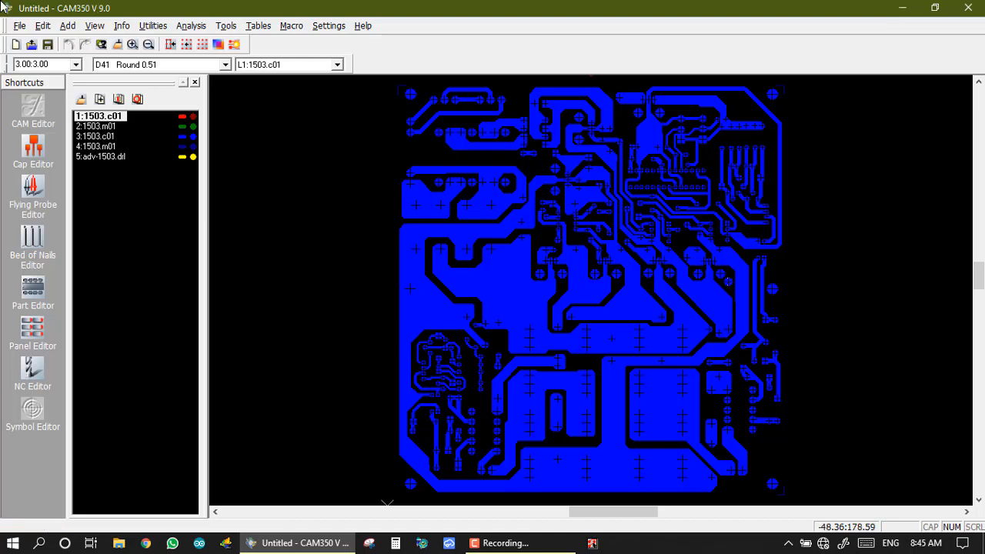
click(902, 7)
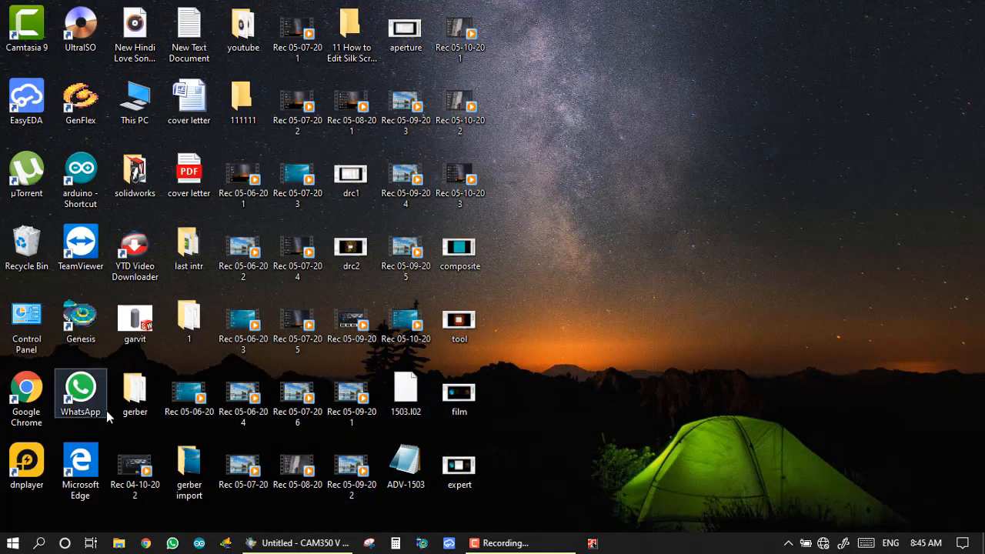
click(131, 397)
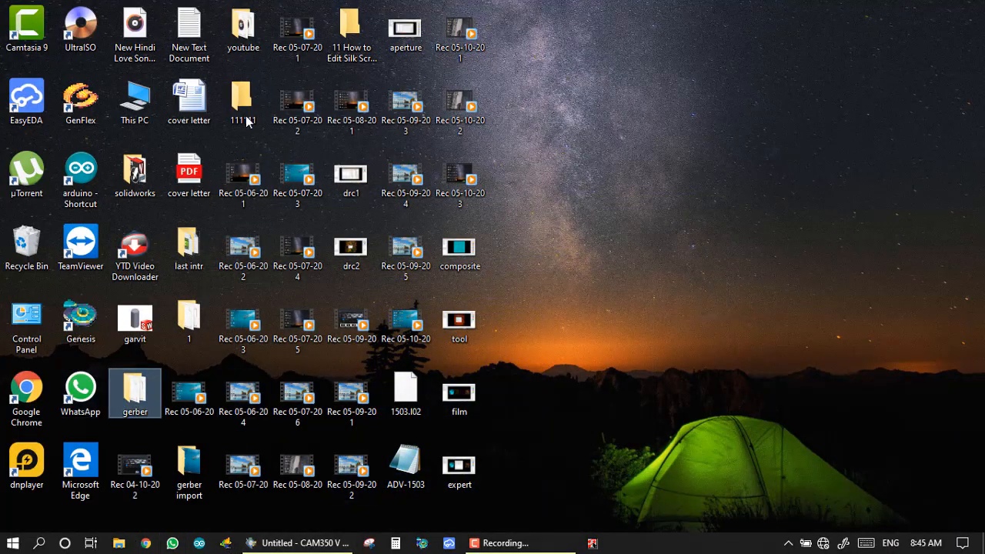
click(302, 542)
click(20, 27)
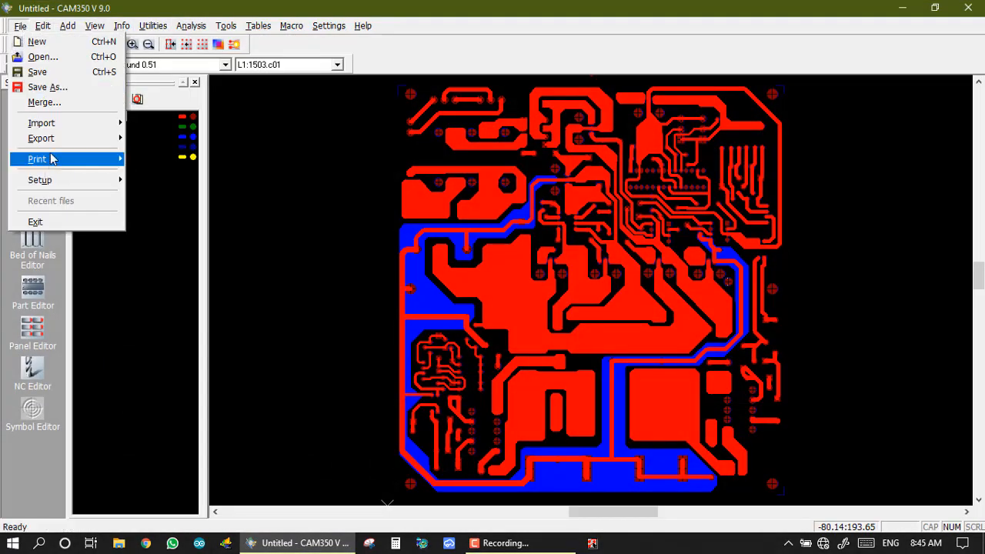
mouse_move(56, 140)
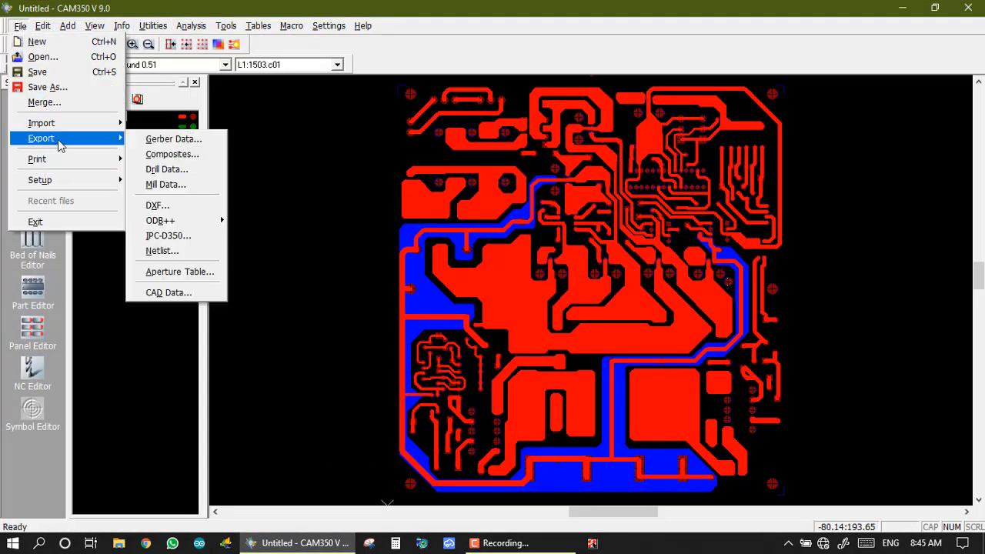
click(164, 251)
click(445, 367)
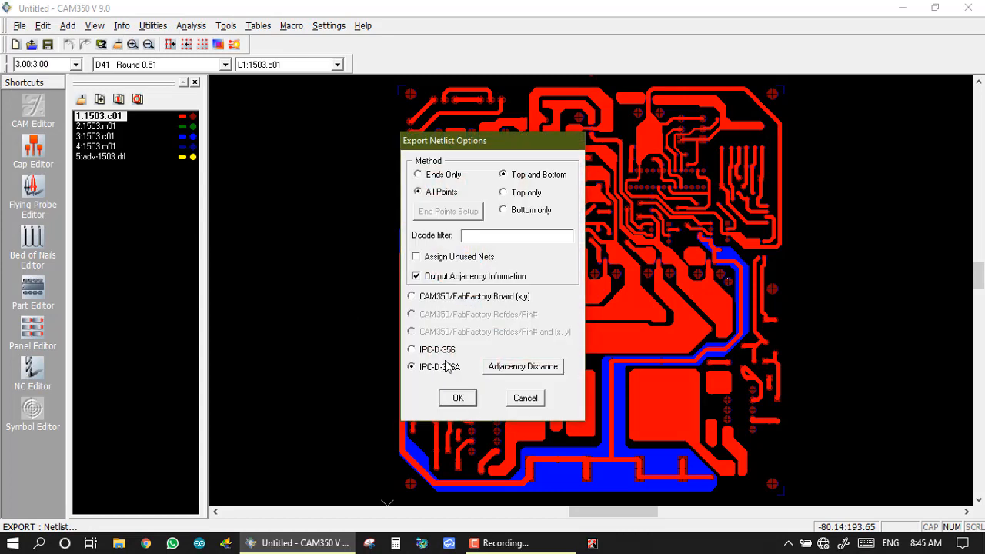
click(523, 366)
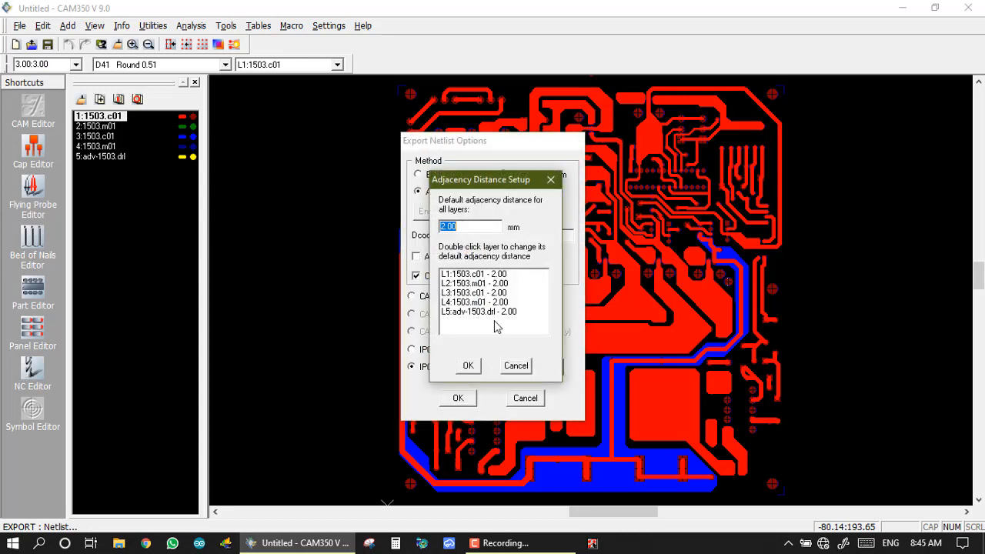
click(467, 365)
click(498, 367)
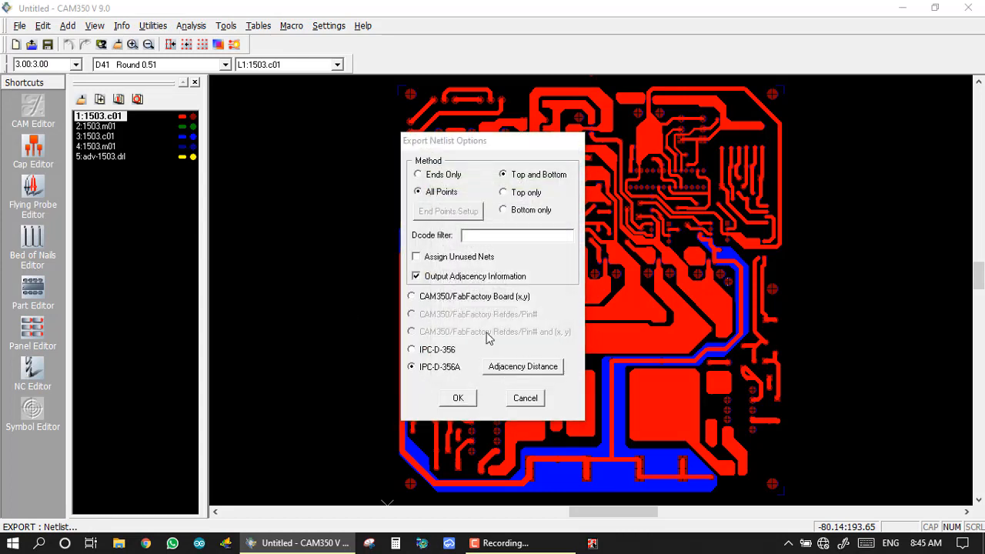
text(3.00)
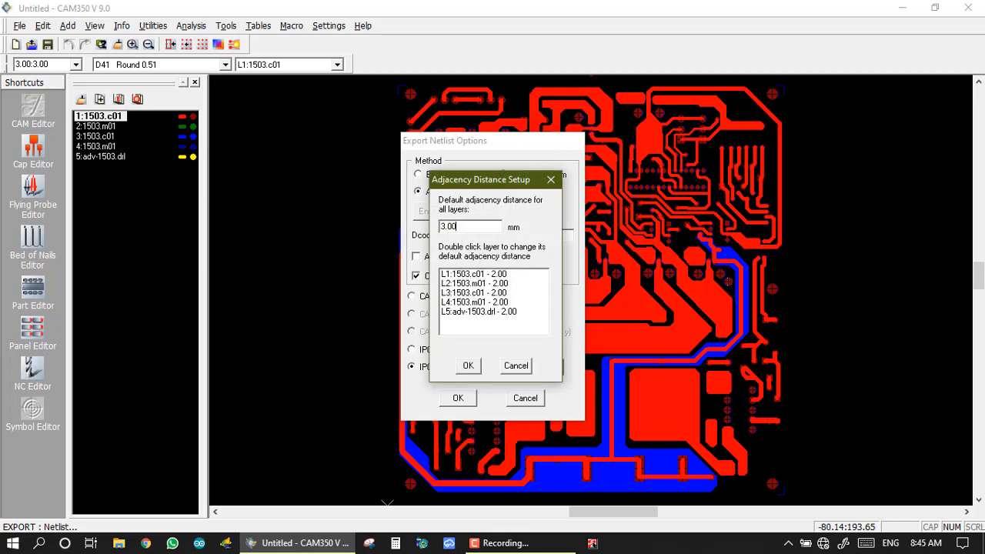
click(468, 365)
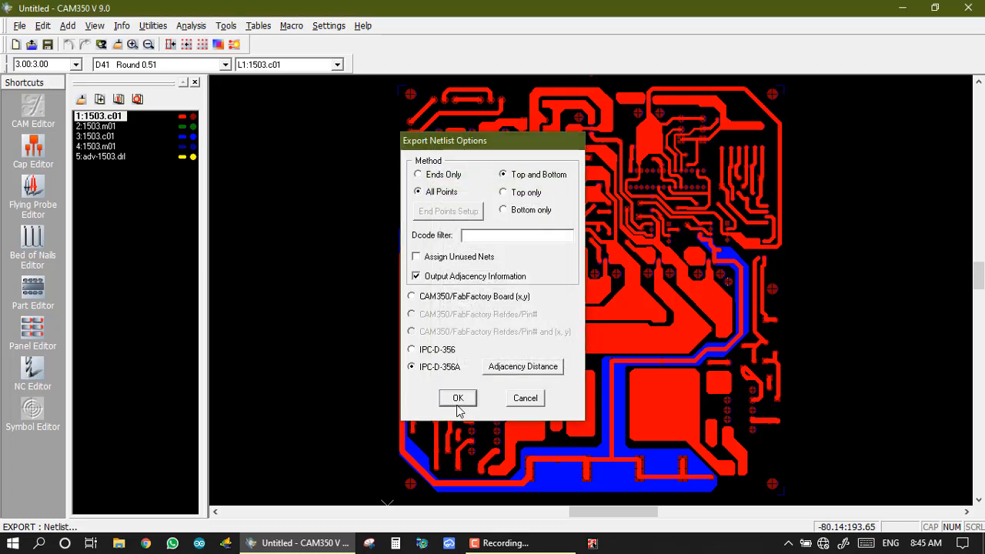
click(457, 398)
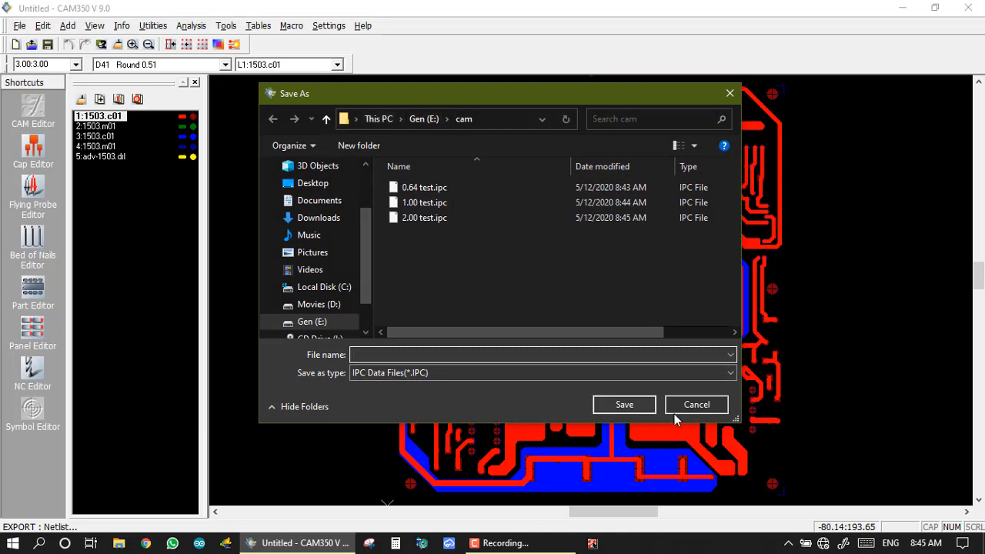
click(697, 404)
Step: Switch to File Explorer and open the cam folder on the Gen (E:) drive to view the exported netlist files
click(889, 22)
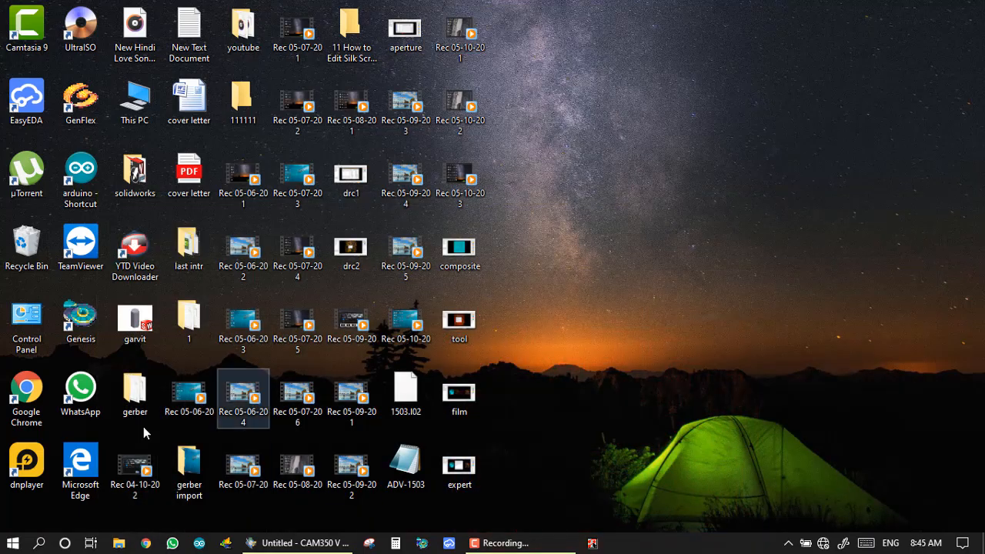
double_click(132, 95)
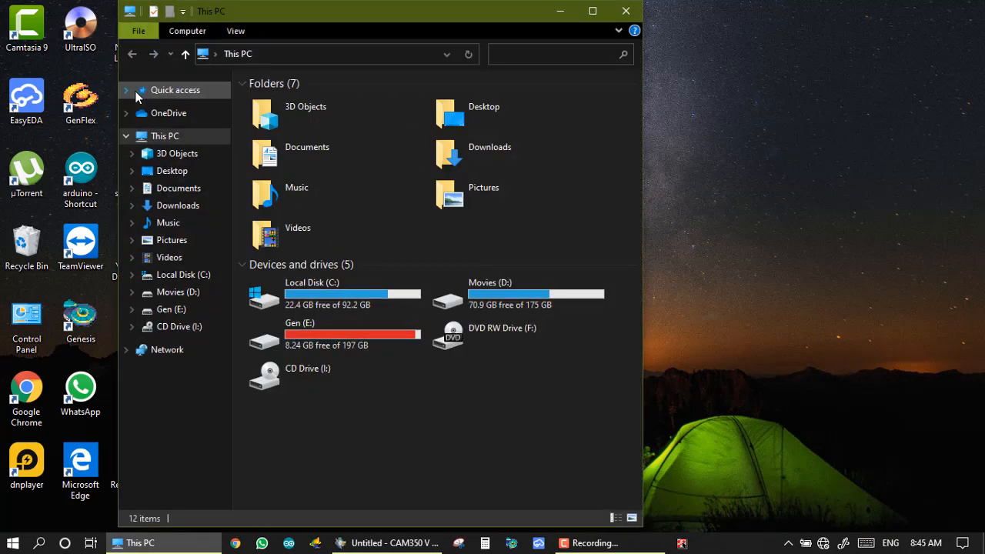
double_click(327, 340)
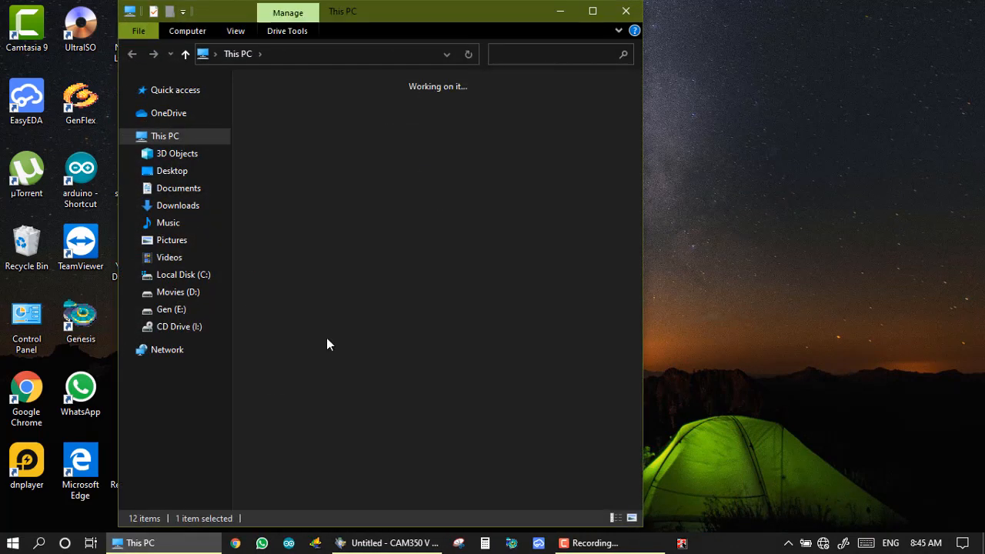
click(443, 119)
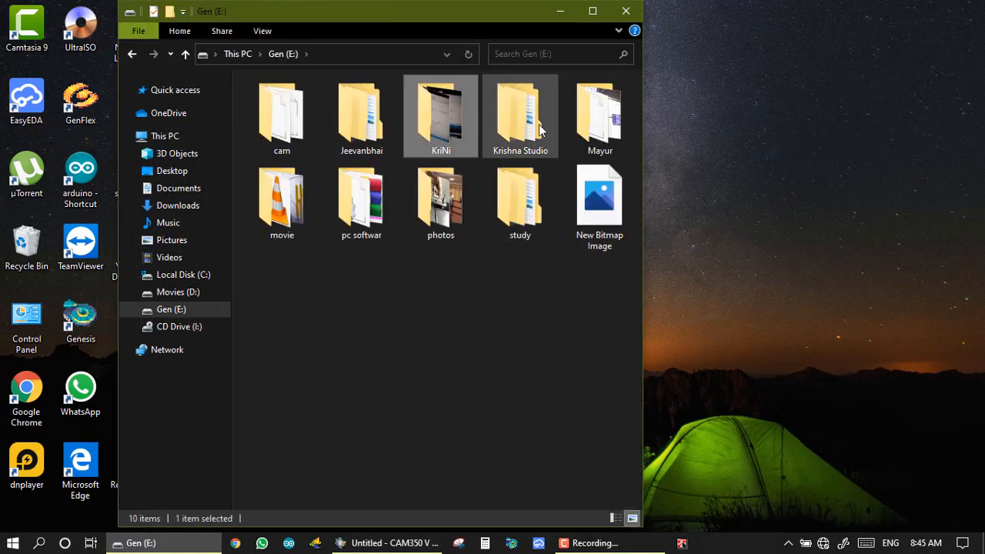
double_click(310, 116)
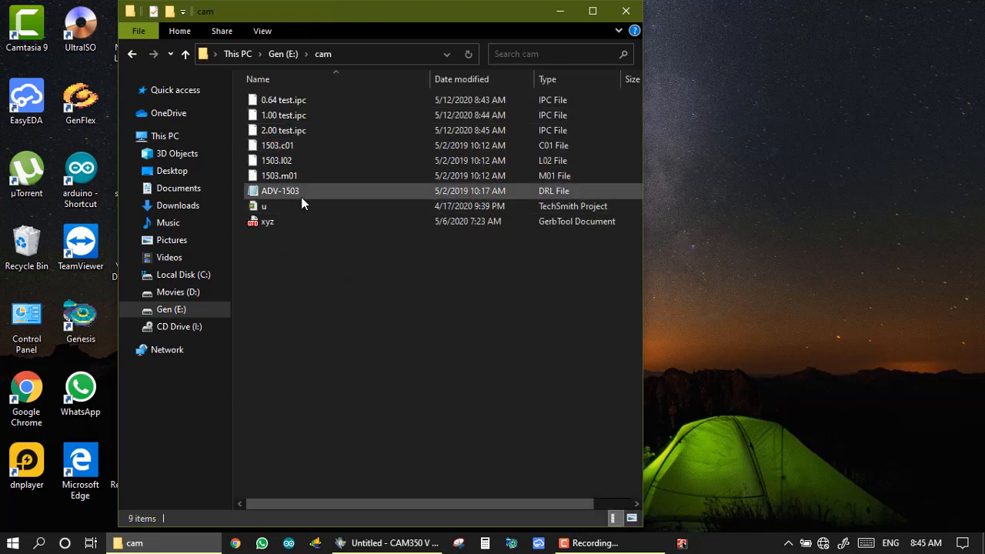